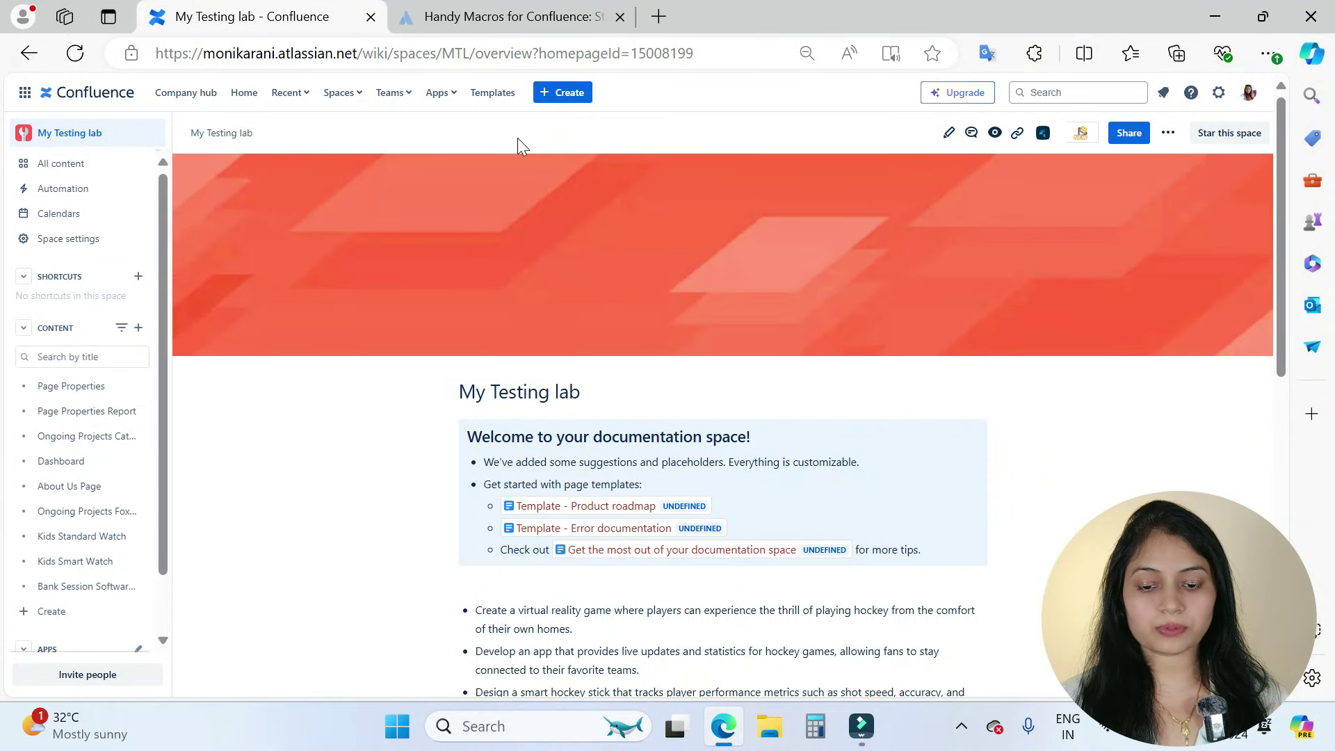
Step: Search the Confluence marketplace for "handy macros" and check the installation status on the Handy Macros for Confluence listing
click(459, 98)
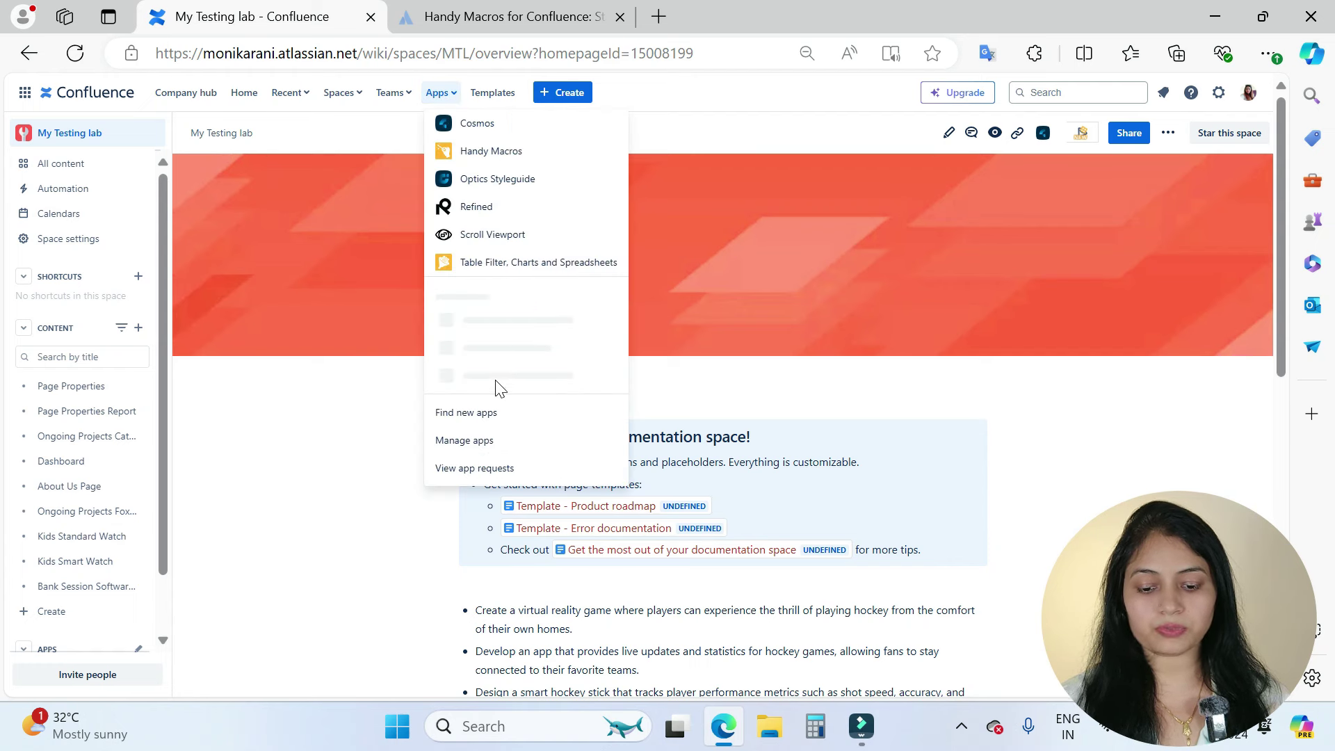
click(465, 414)
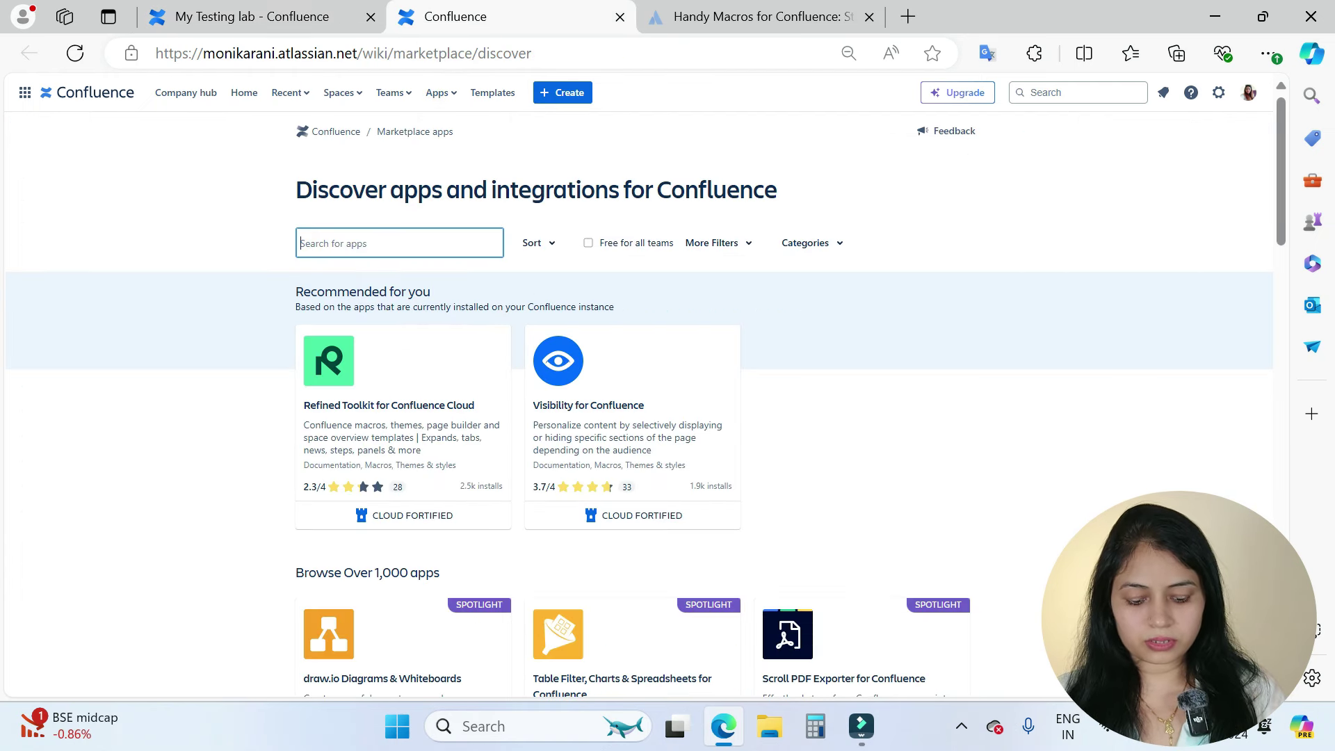
text(handy macros)
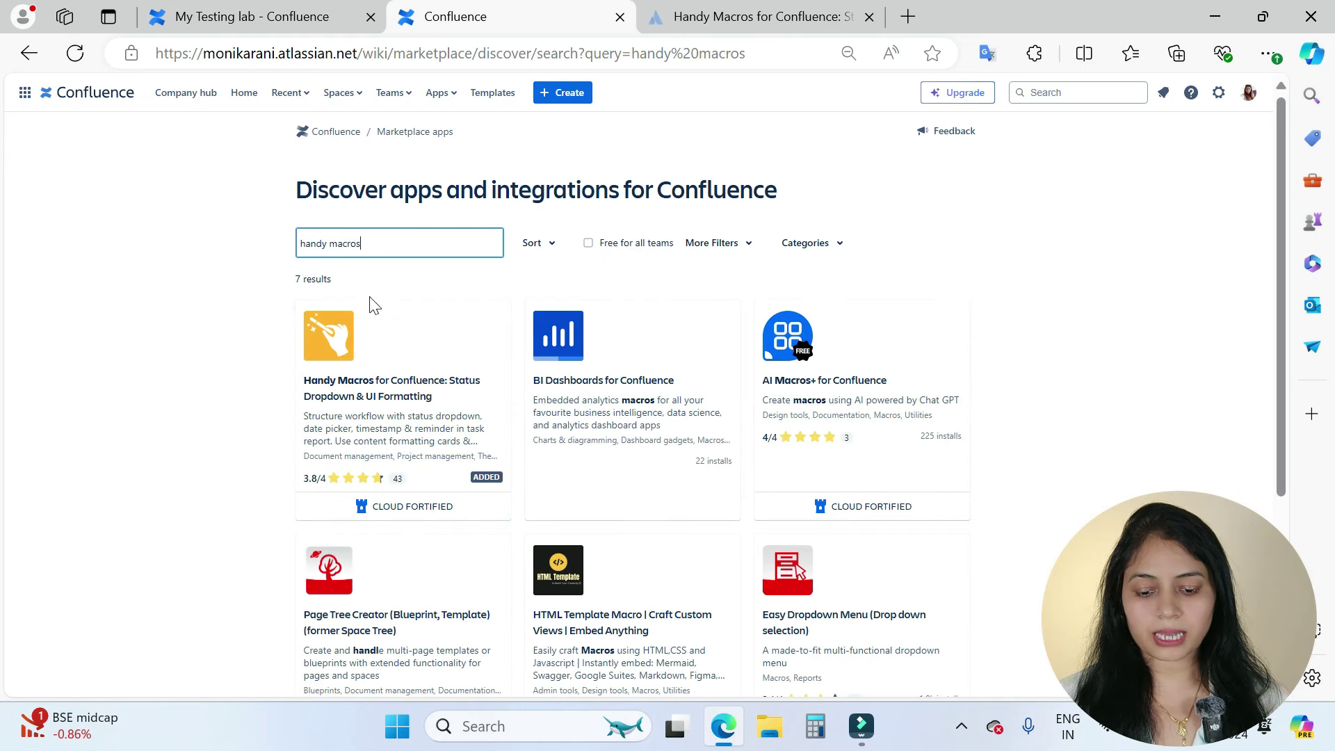
click(388, 395)
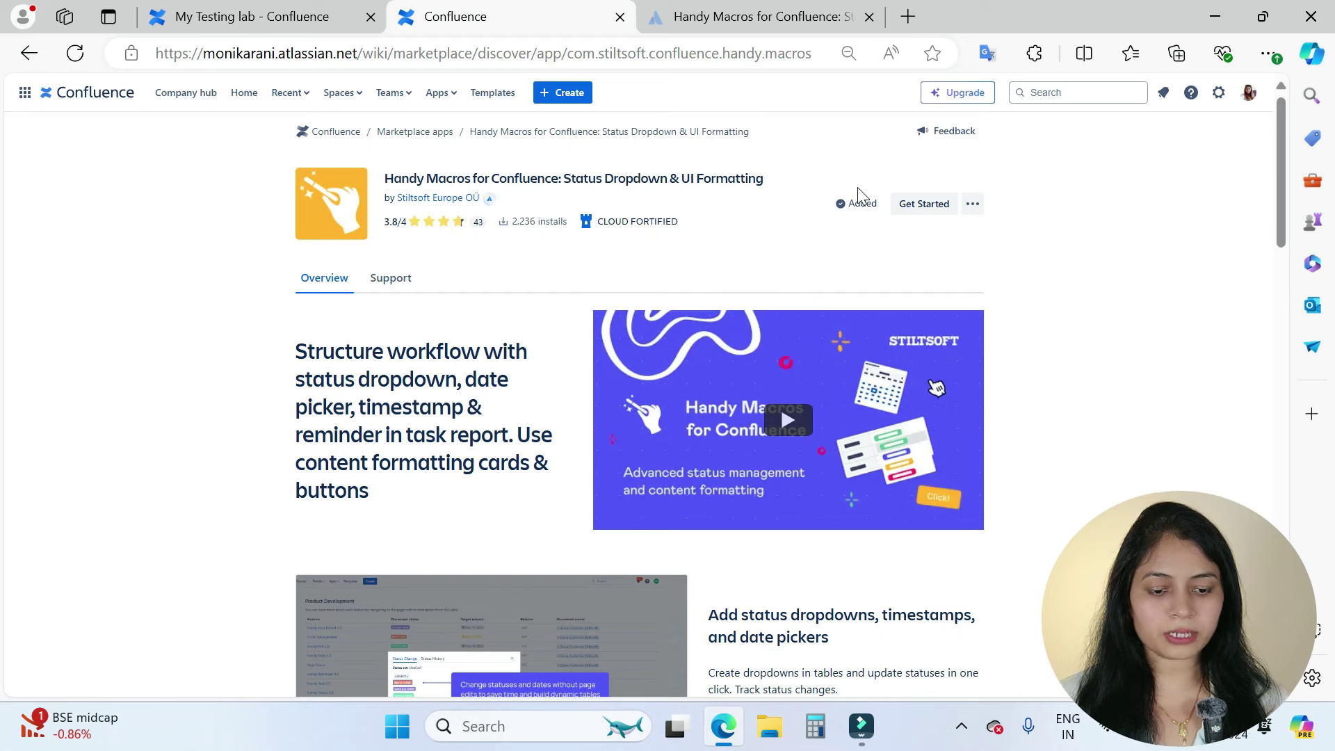
drag(839, 210, 885, 210)
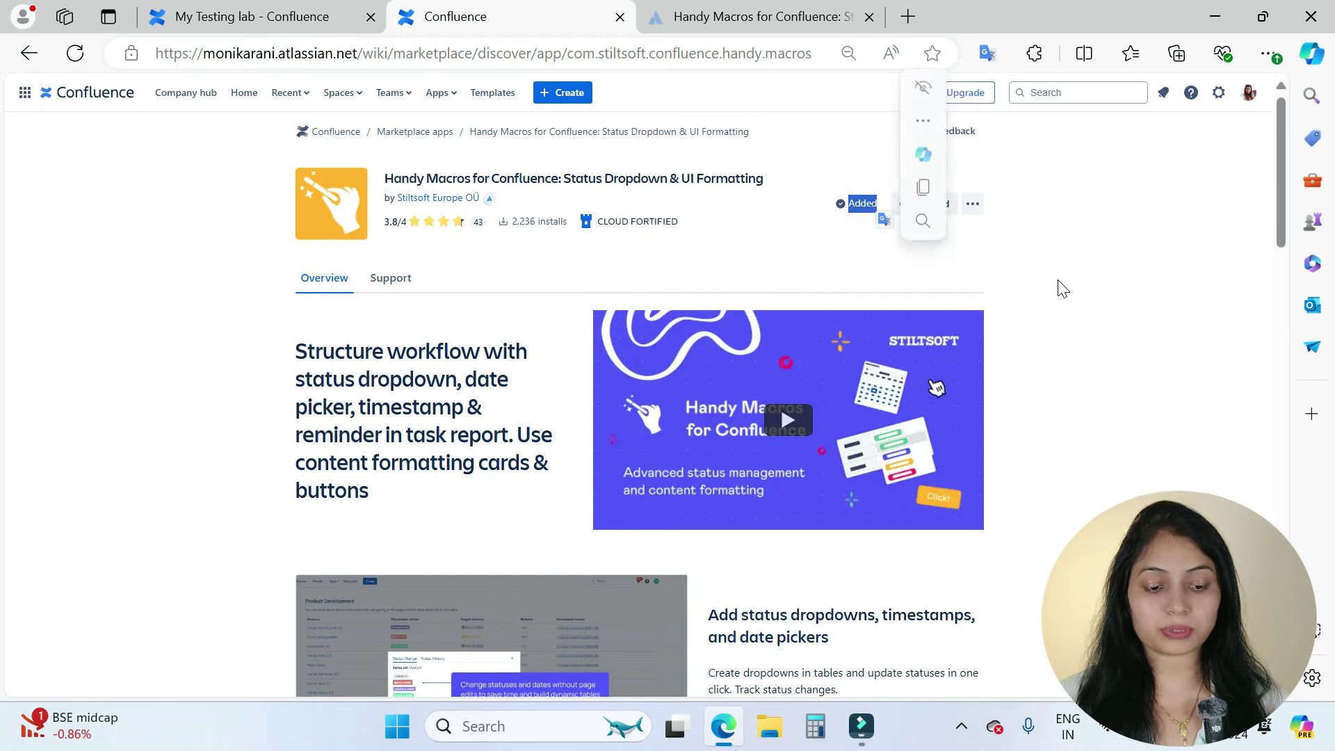
click(1072, 322)
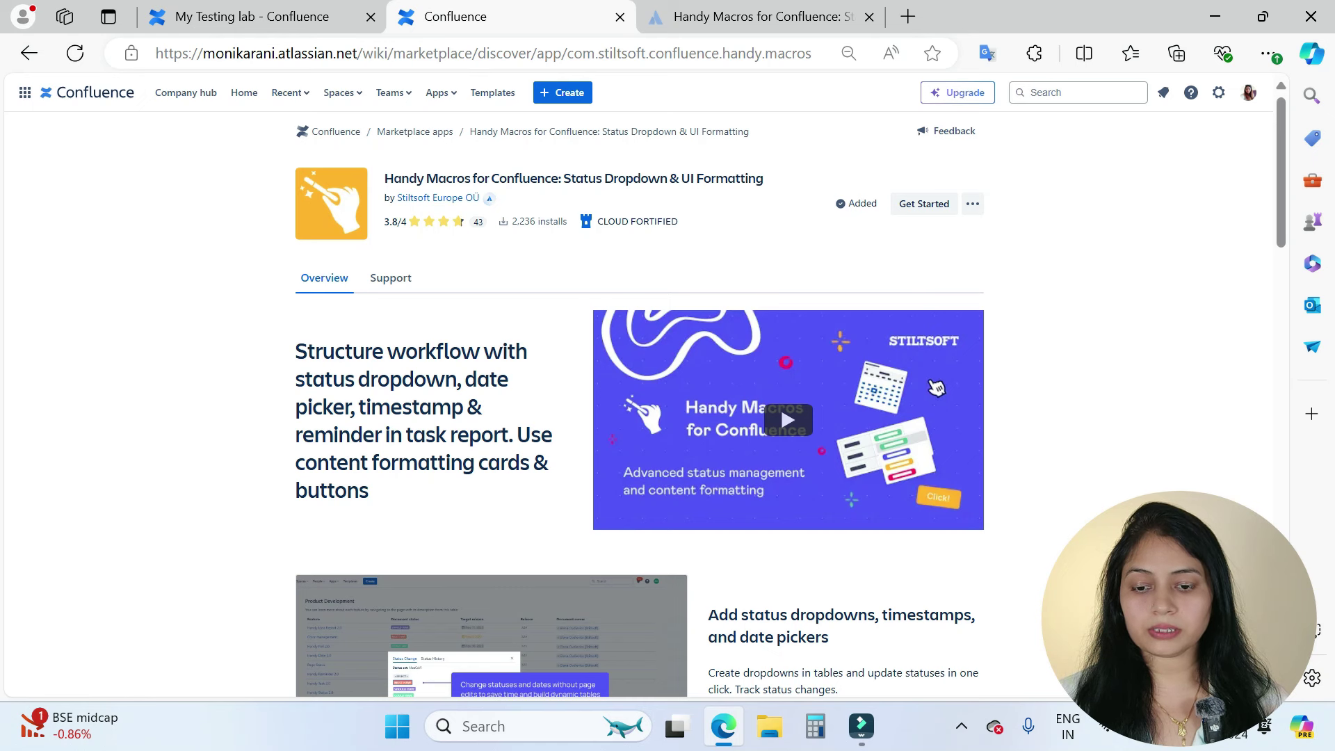
Step: Return to the My Testing lab space and open the installed Handy Macros app to look over its available macros
click(219, 12)
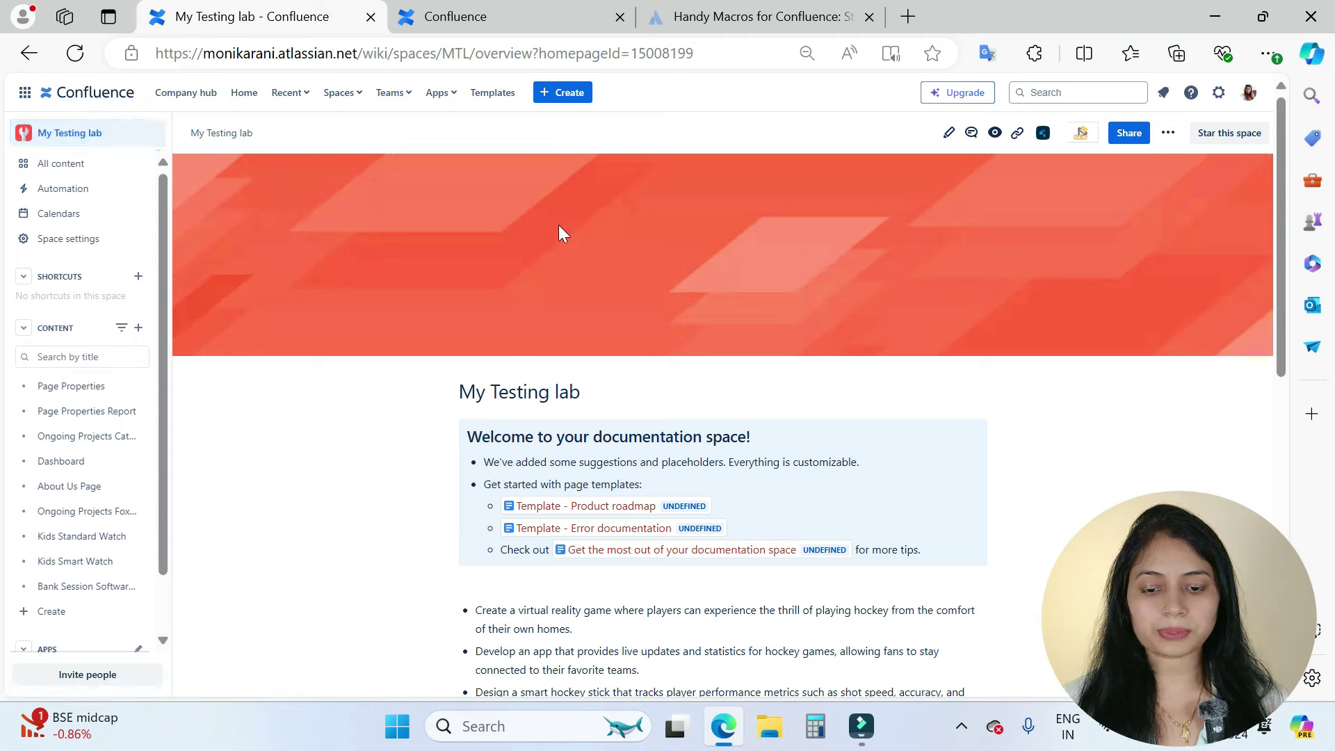
click(454, 96)
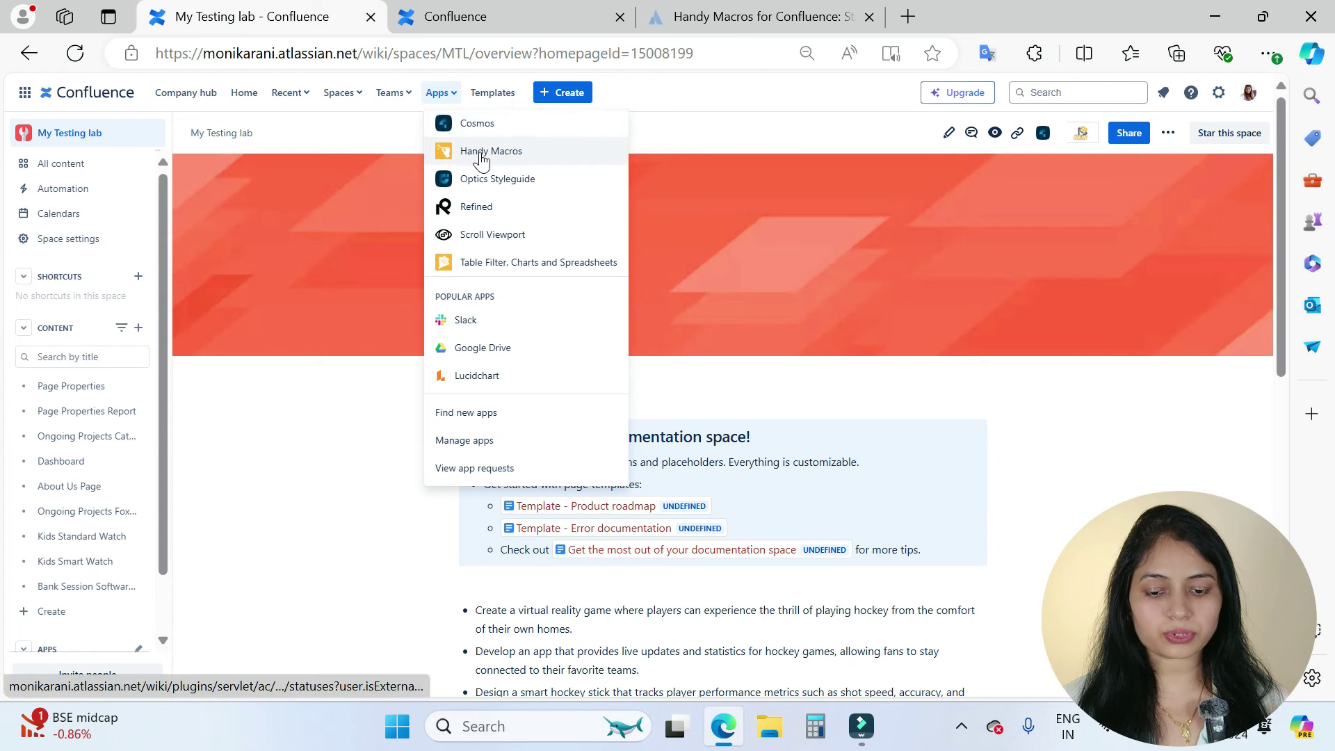
click(508, 162)
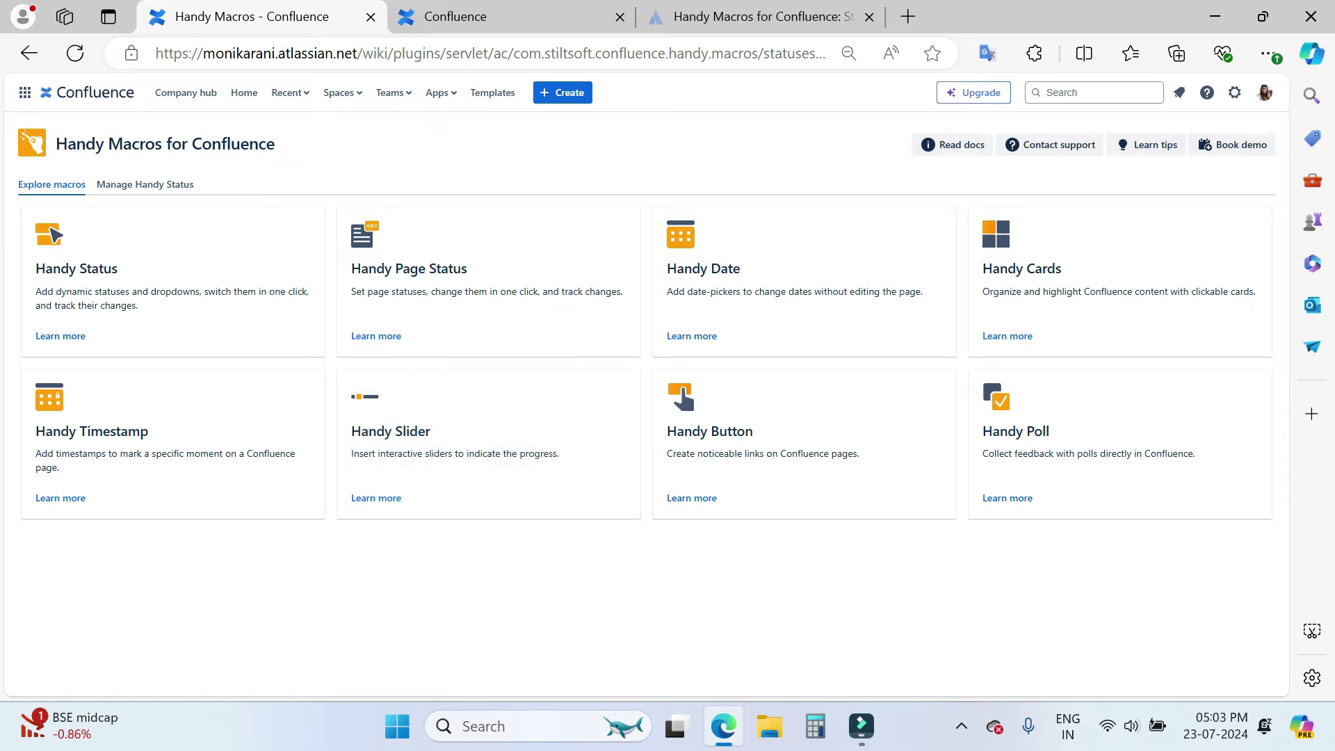
drag(54, 144, 286, 153)
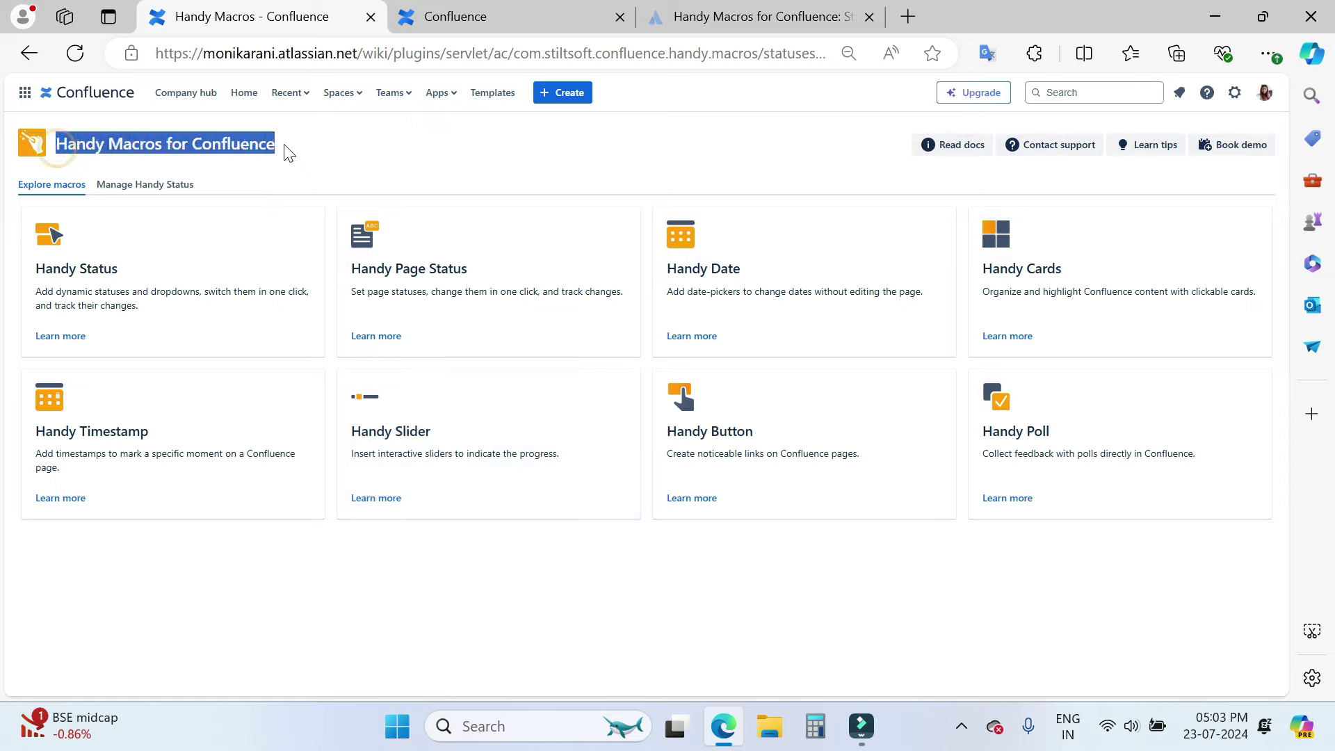
click(407, 173)
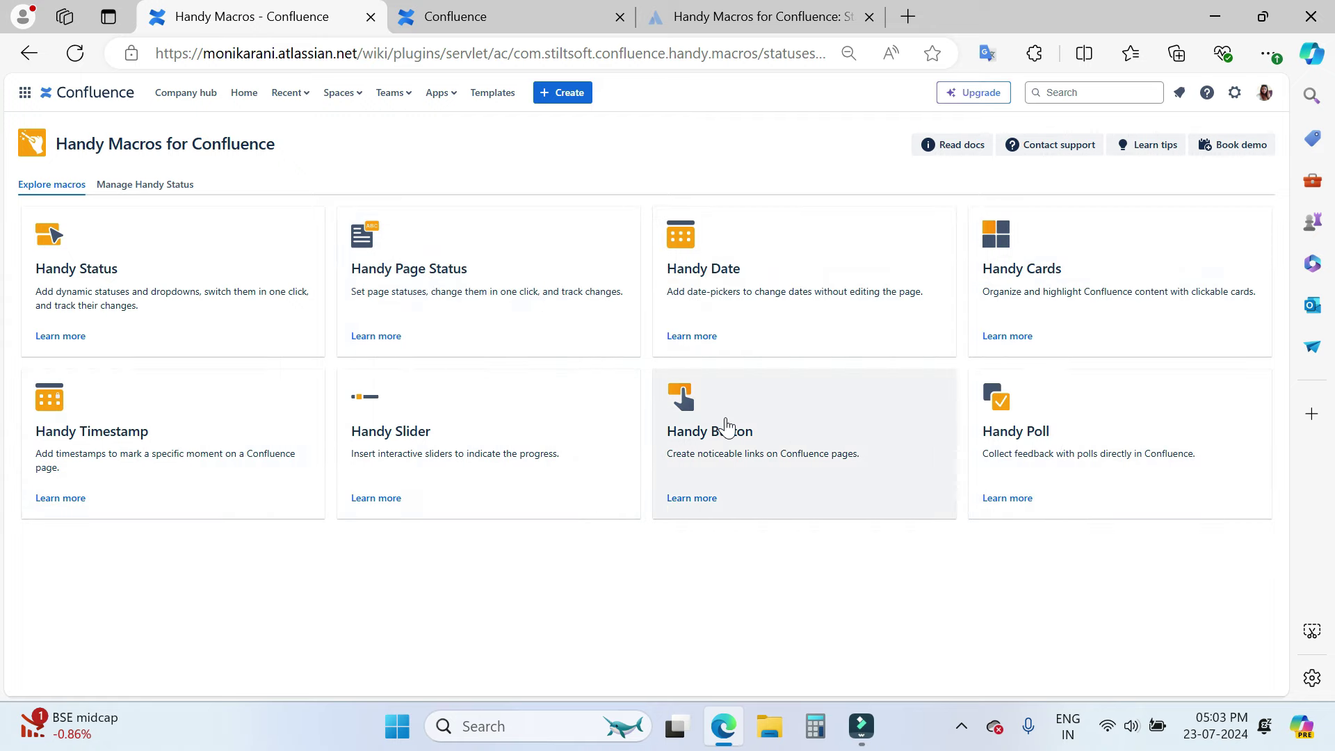
Step: Create a new Handy Status set named "Marketing Status Sets"
click(146, 187)
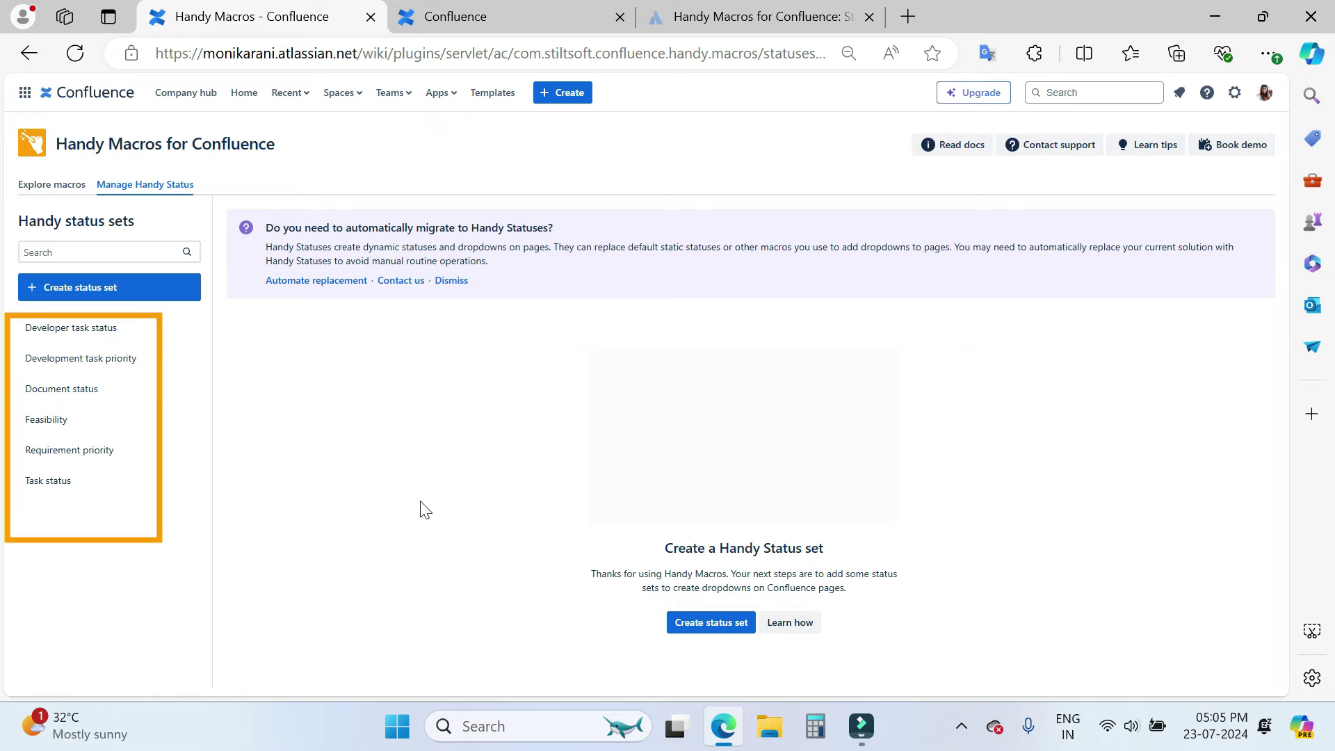
click(110, 291)
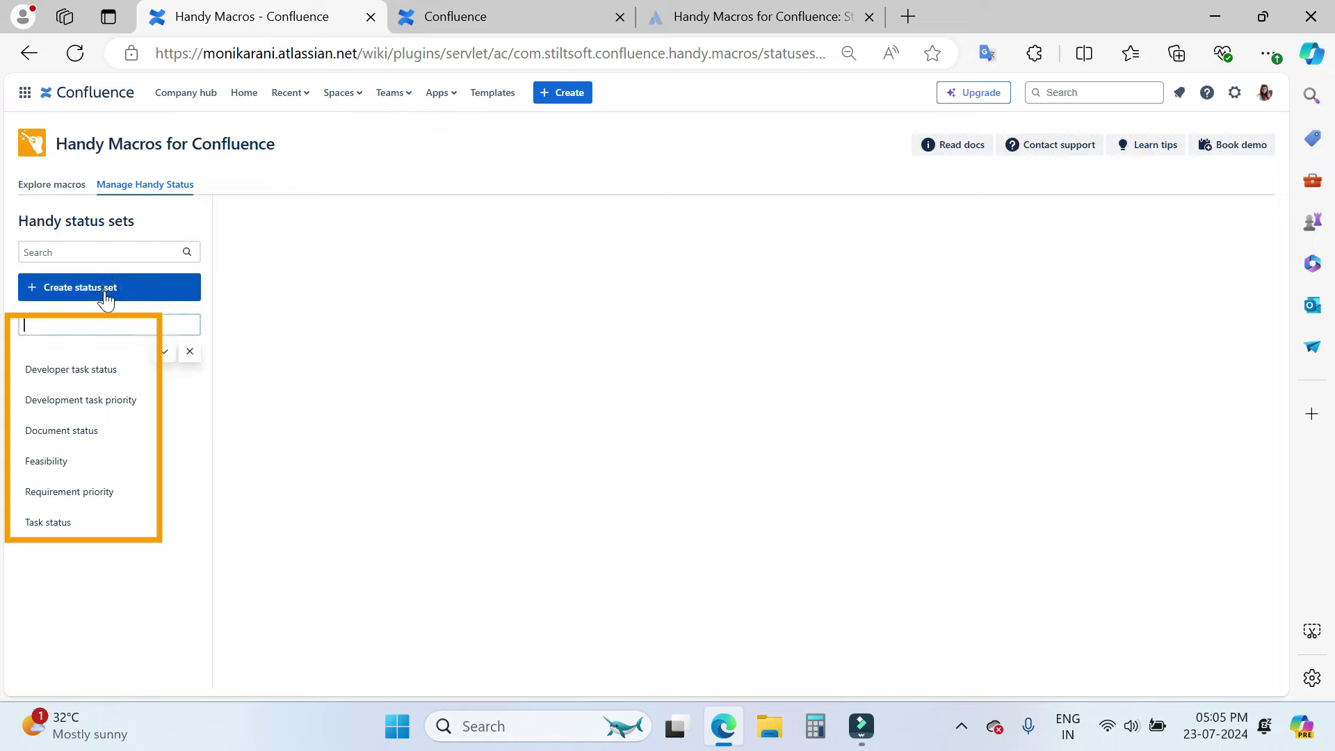
click(69, 324)
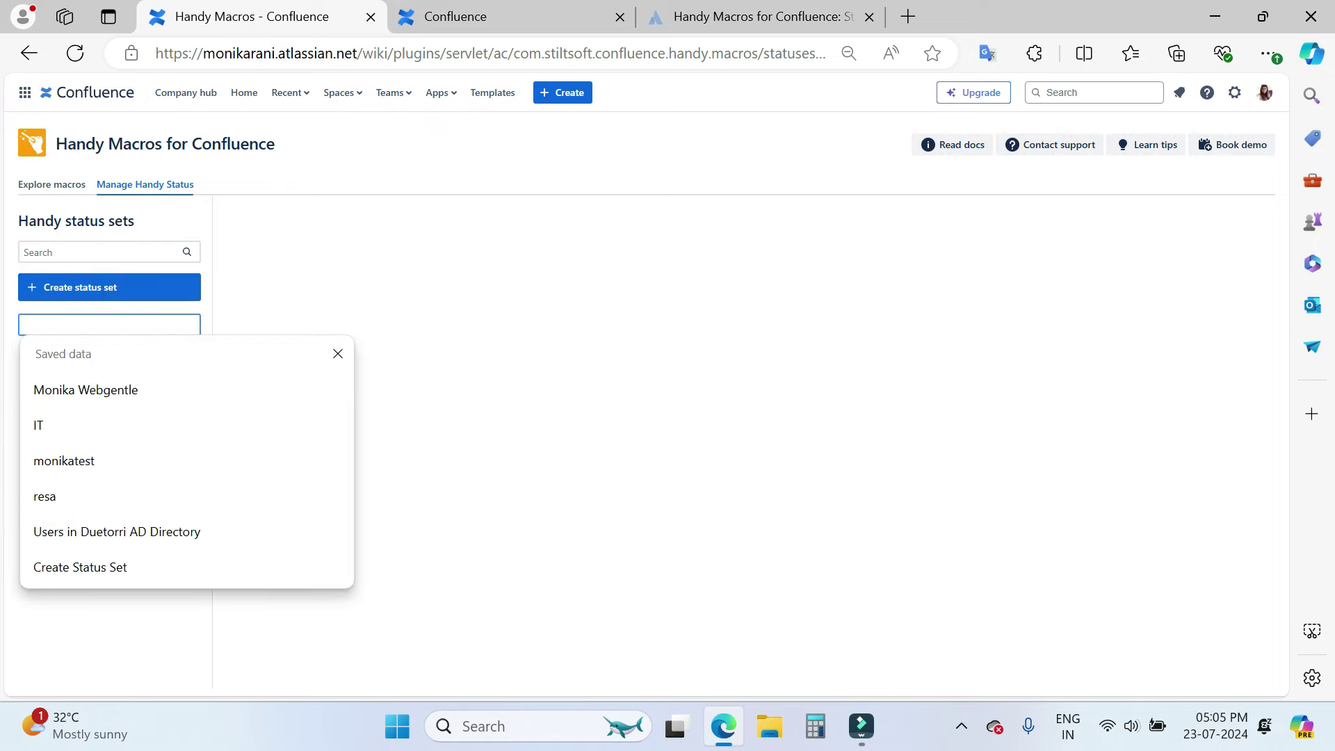
text(Marketing Status Sets)
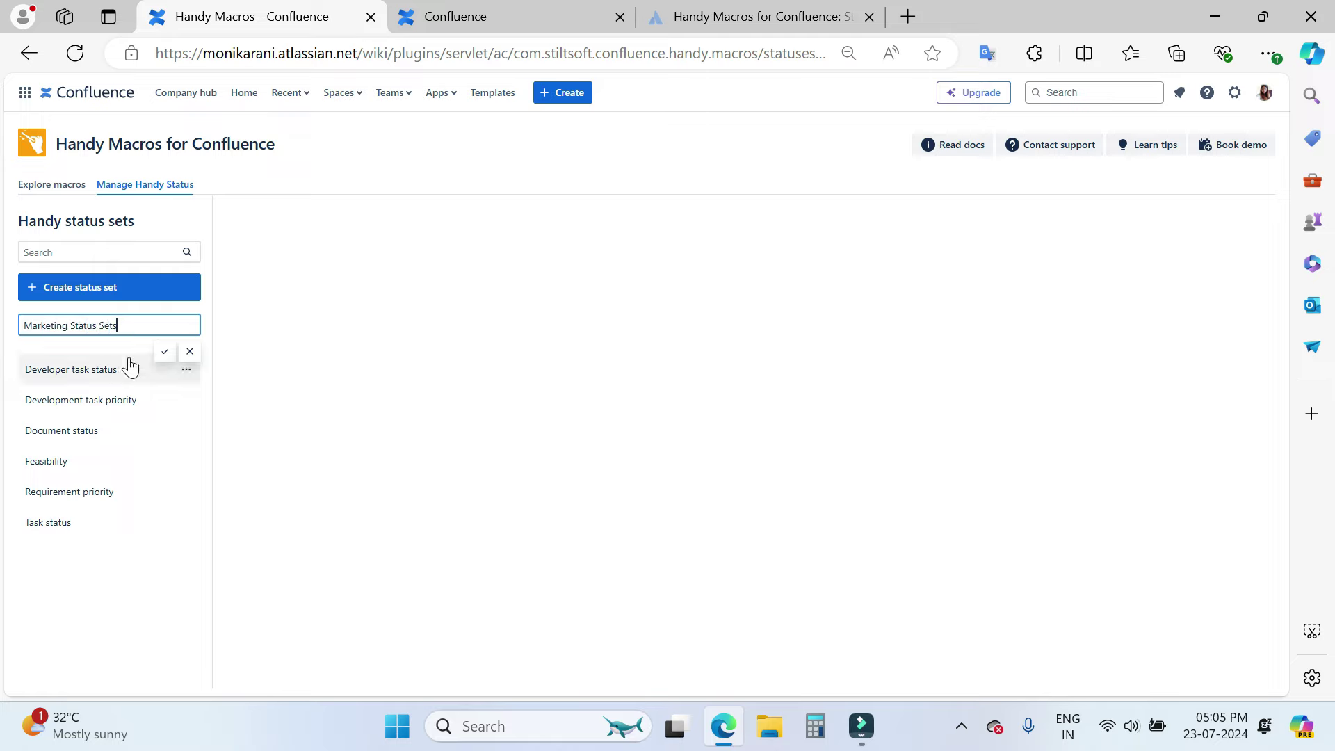
click(165, 352)
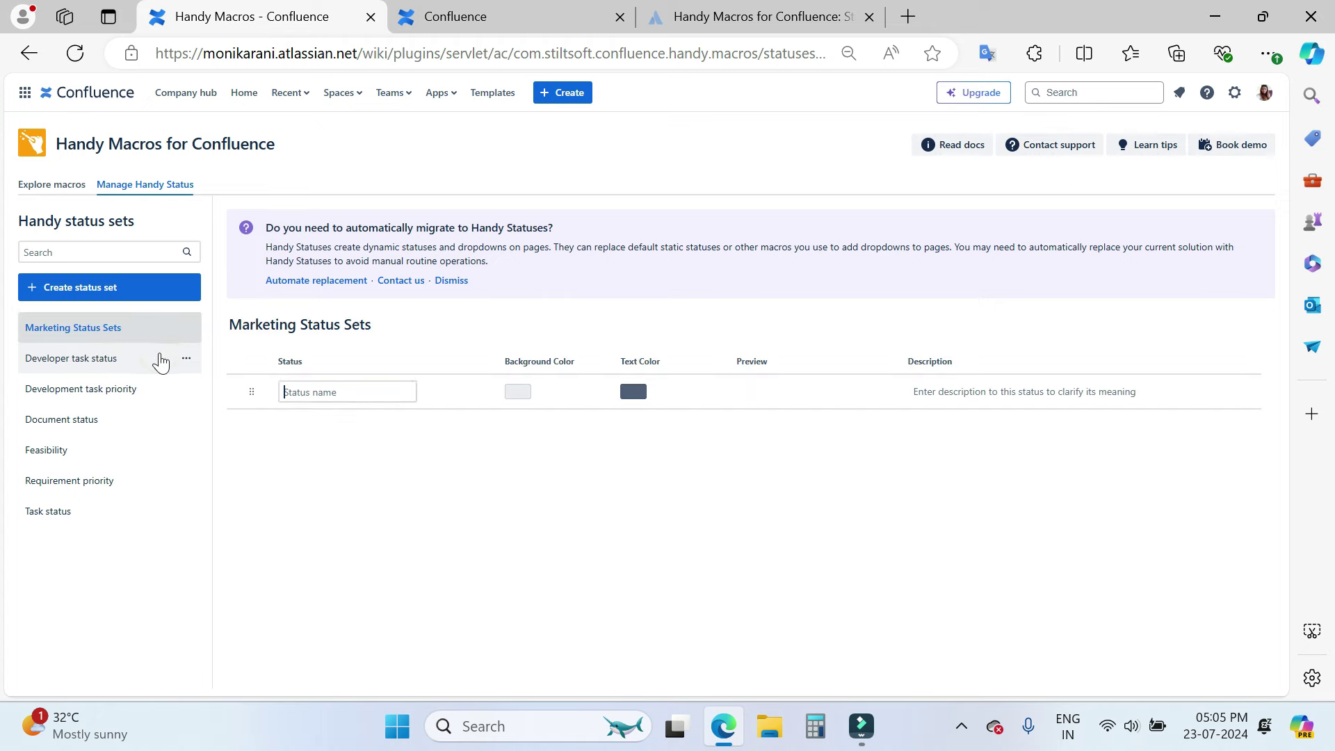
Step: Add a "Lead Approved" status to Marketing Status Sets with a turquoise background and light red text
click(112, 334)
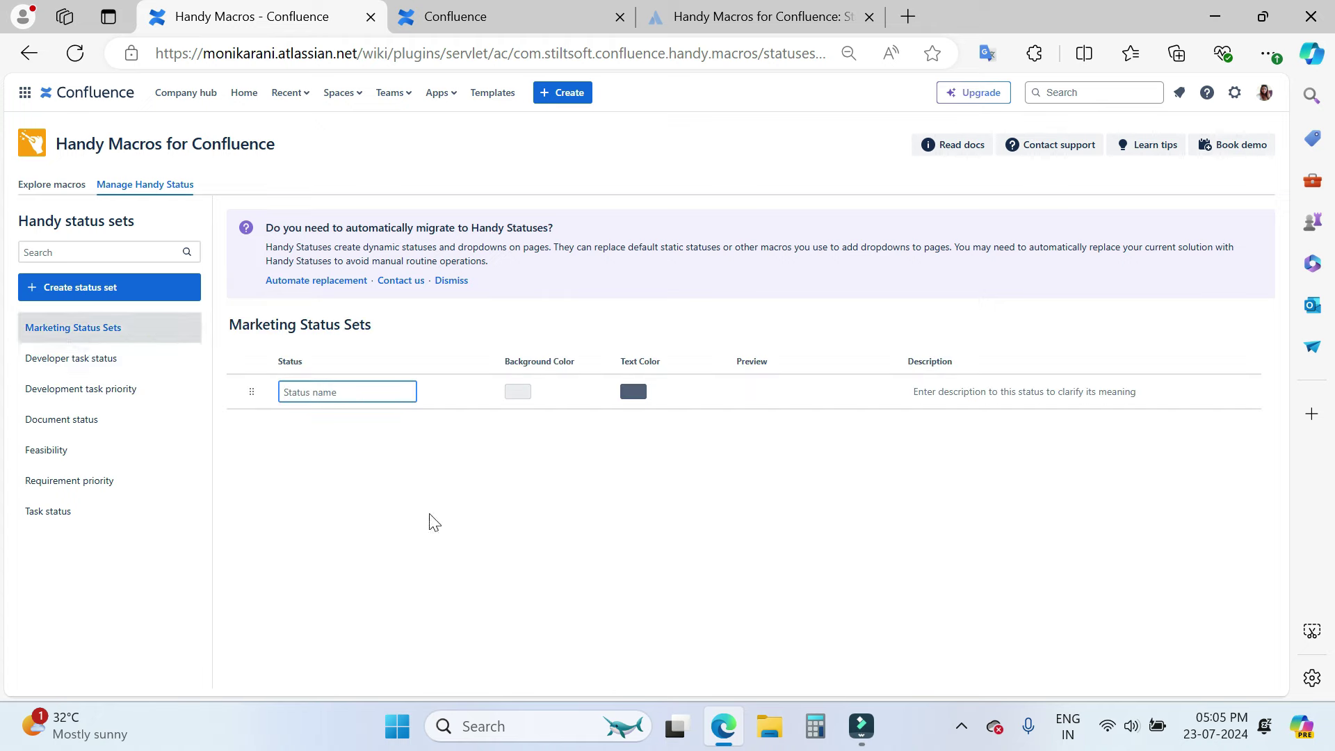
text(Lead Approved)
click(531, 486)
click(518, 392)
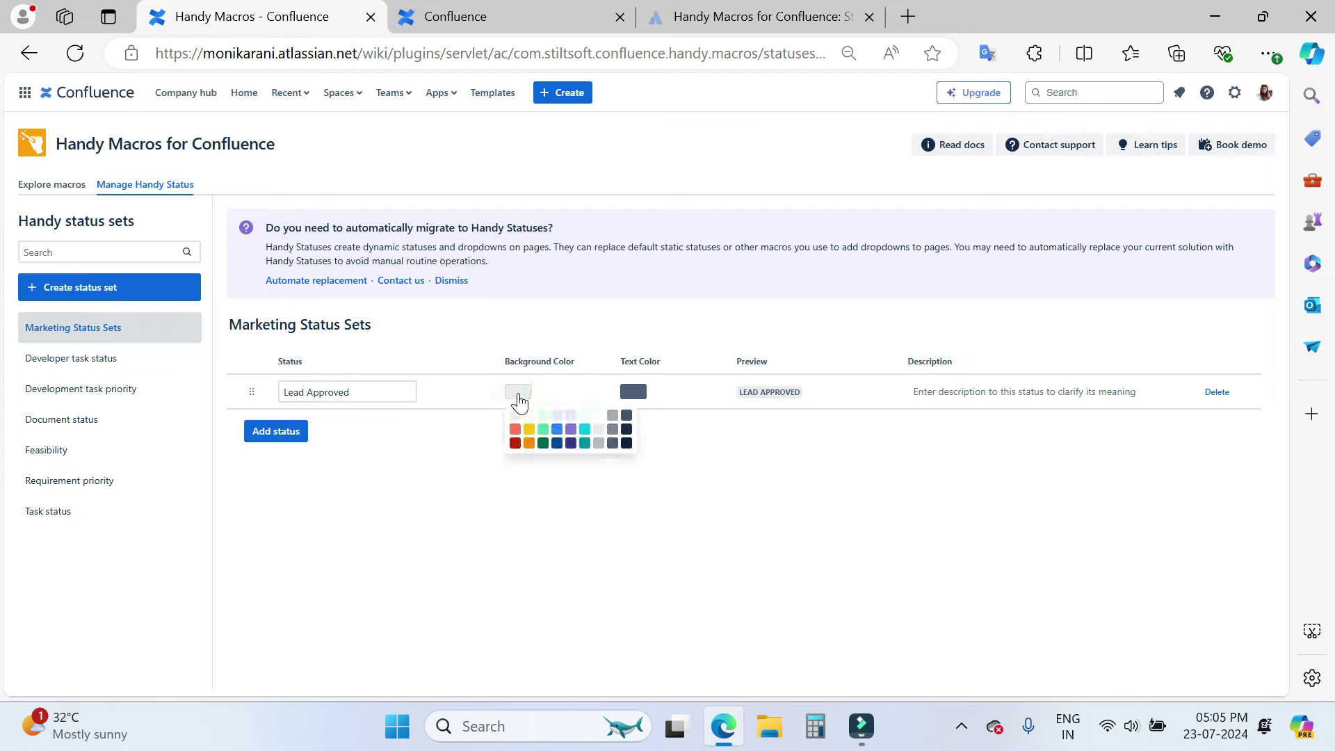
click(584, 428)
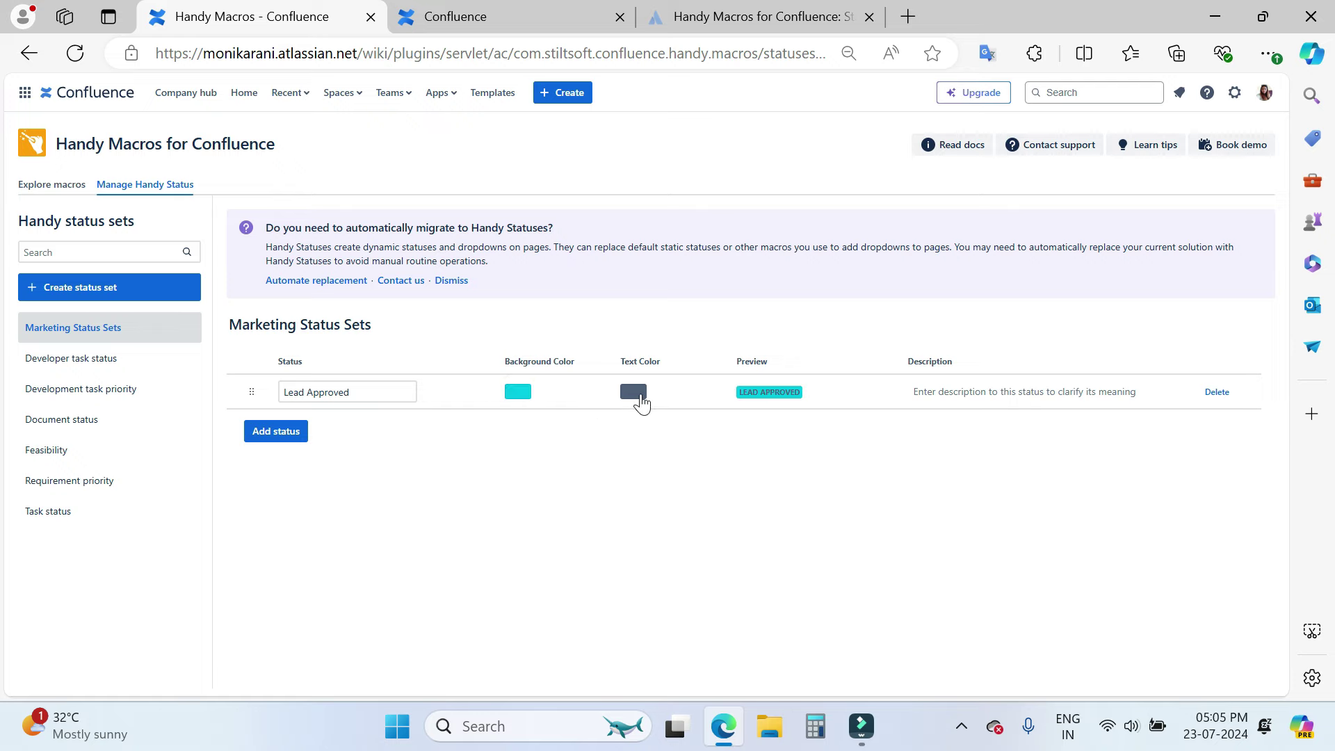
click(634, 393)
click(630, 428)
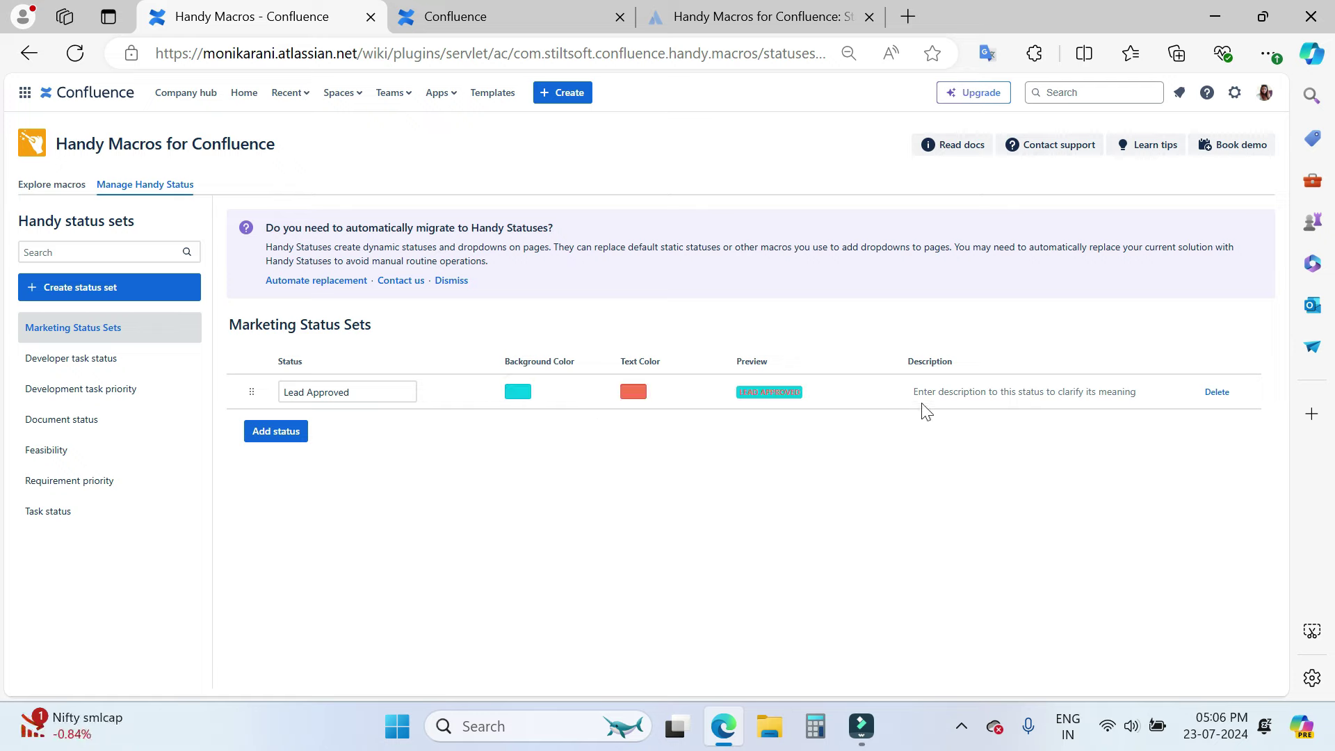
Step: Enter "this my lead task..." as the description of the Lead Approved status
click(959, 392)
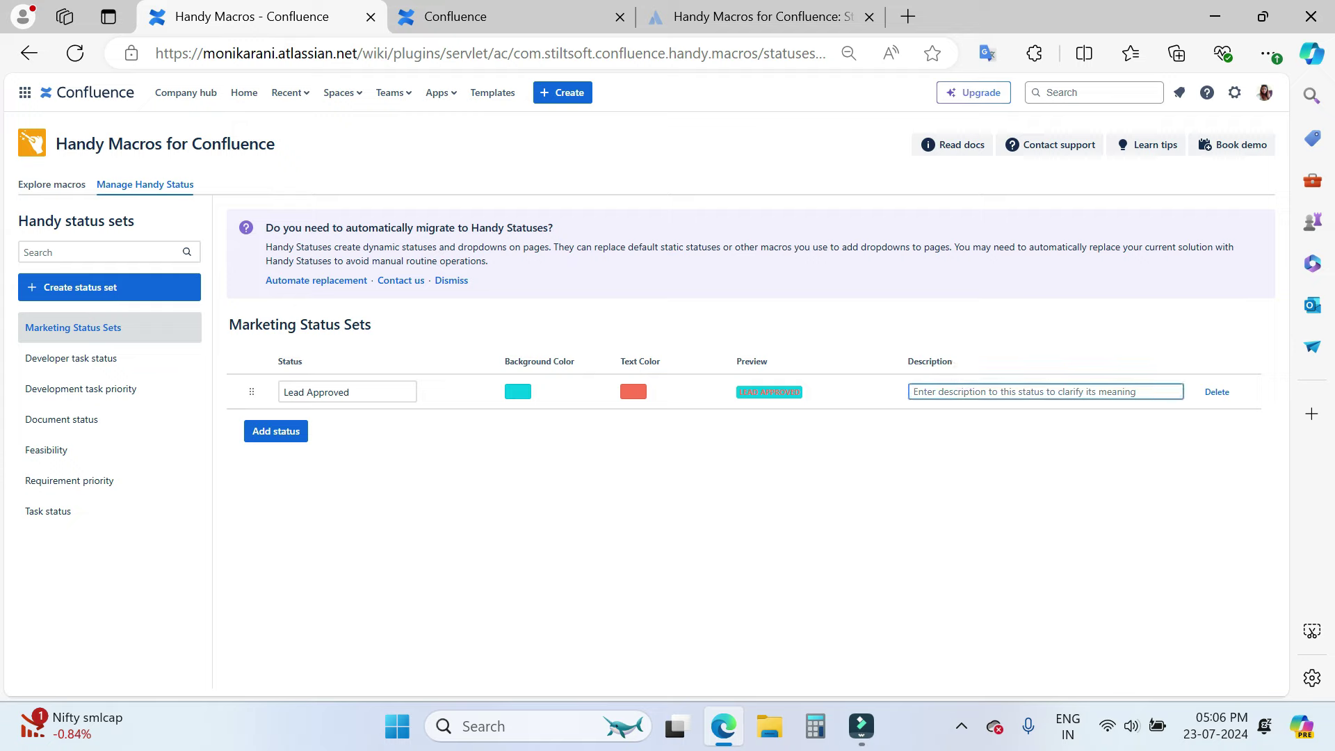
text(this my lead task...)
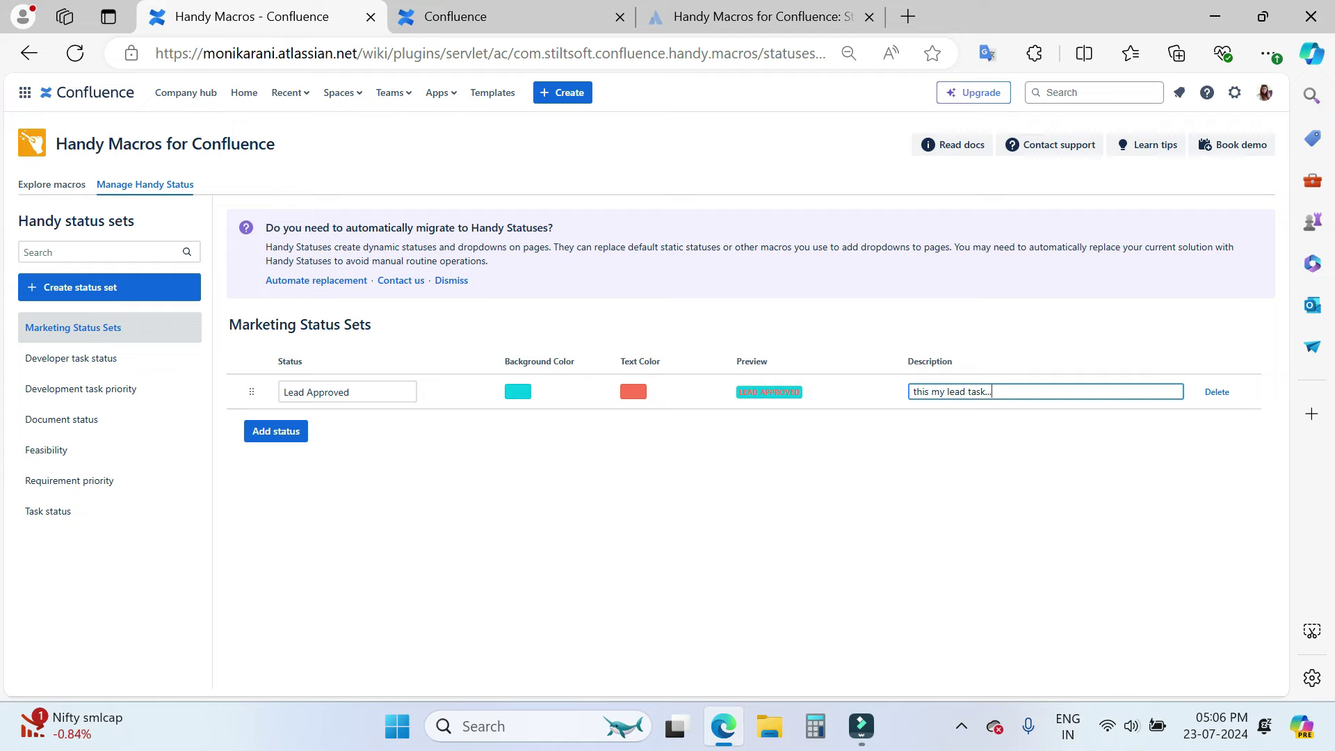
click(1123, 470)
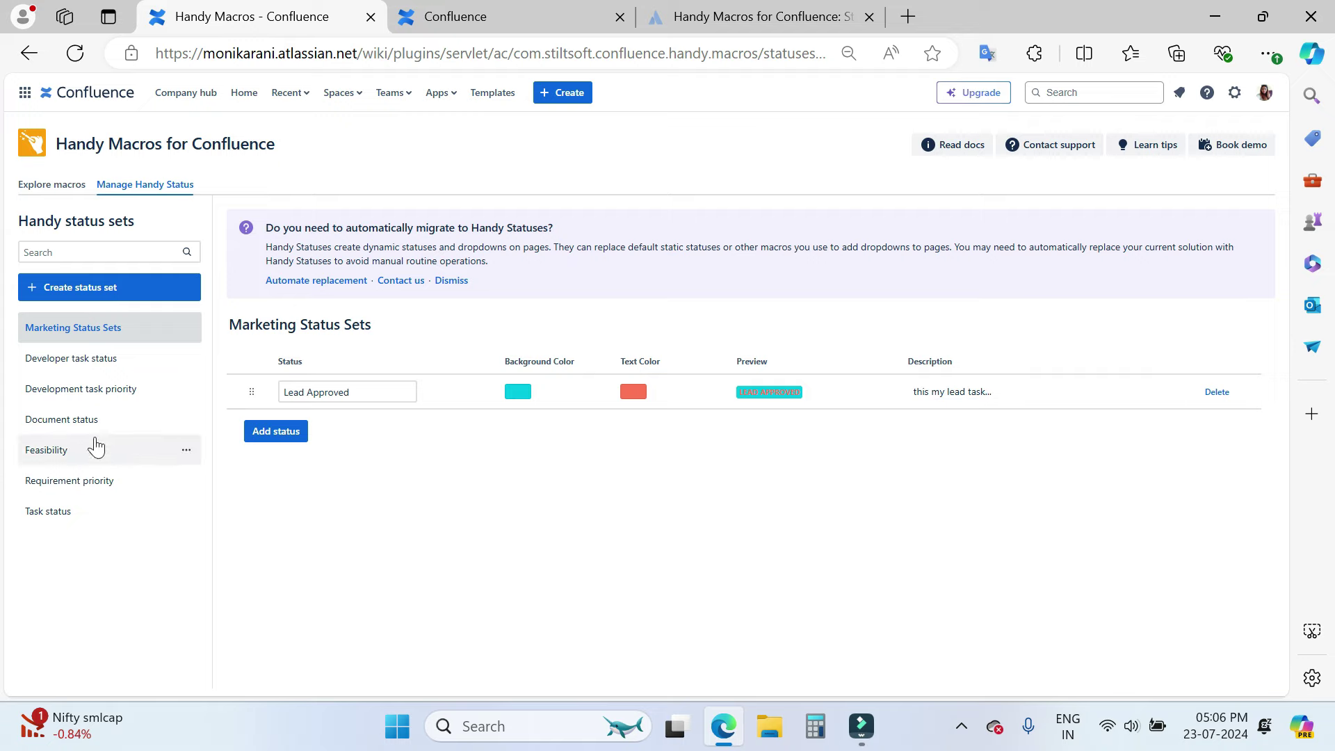
Step: Review the statuses in the Developer task status set and try out adding a blank status row
click(90, 363)
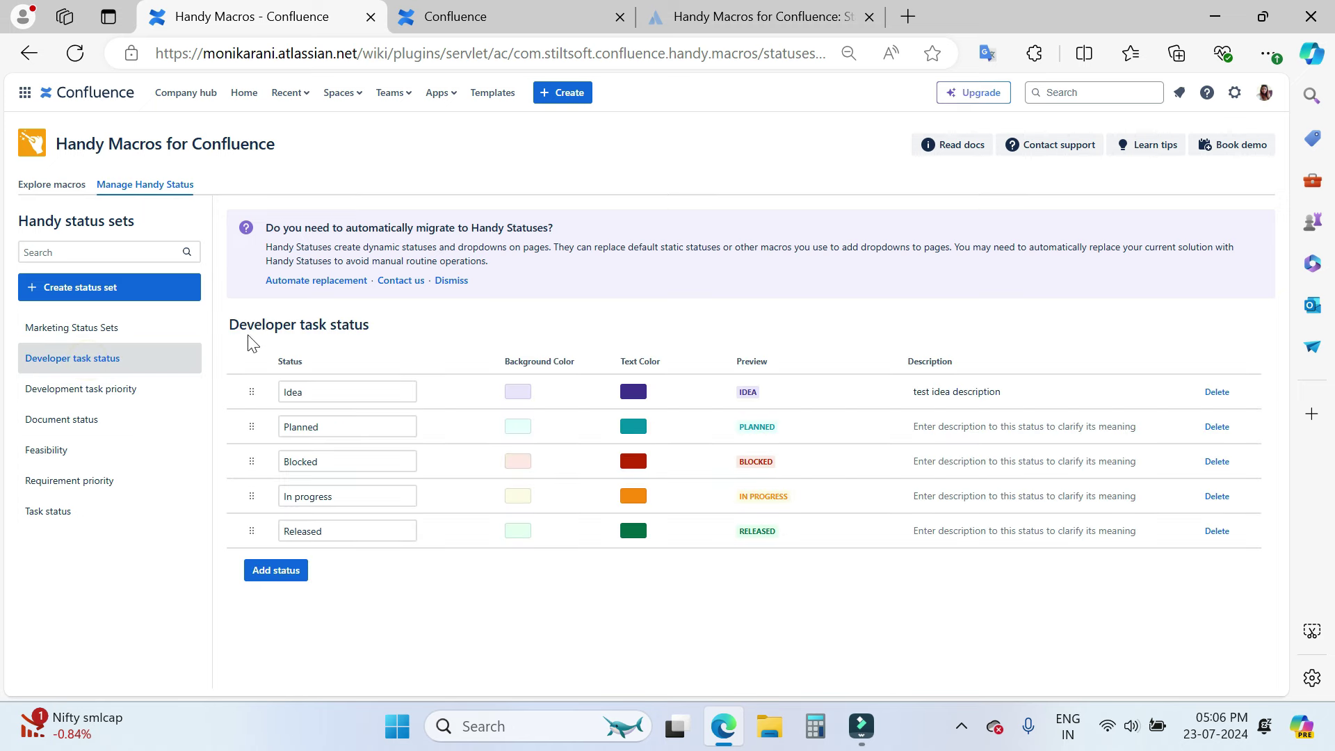
drag(231, 325, 408, 337)
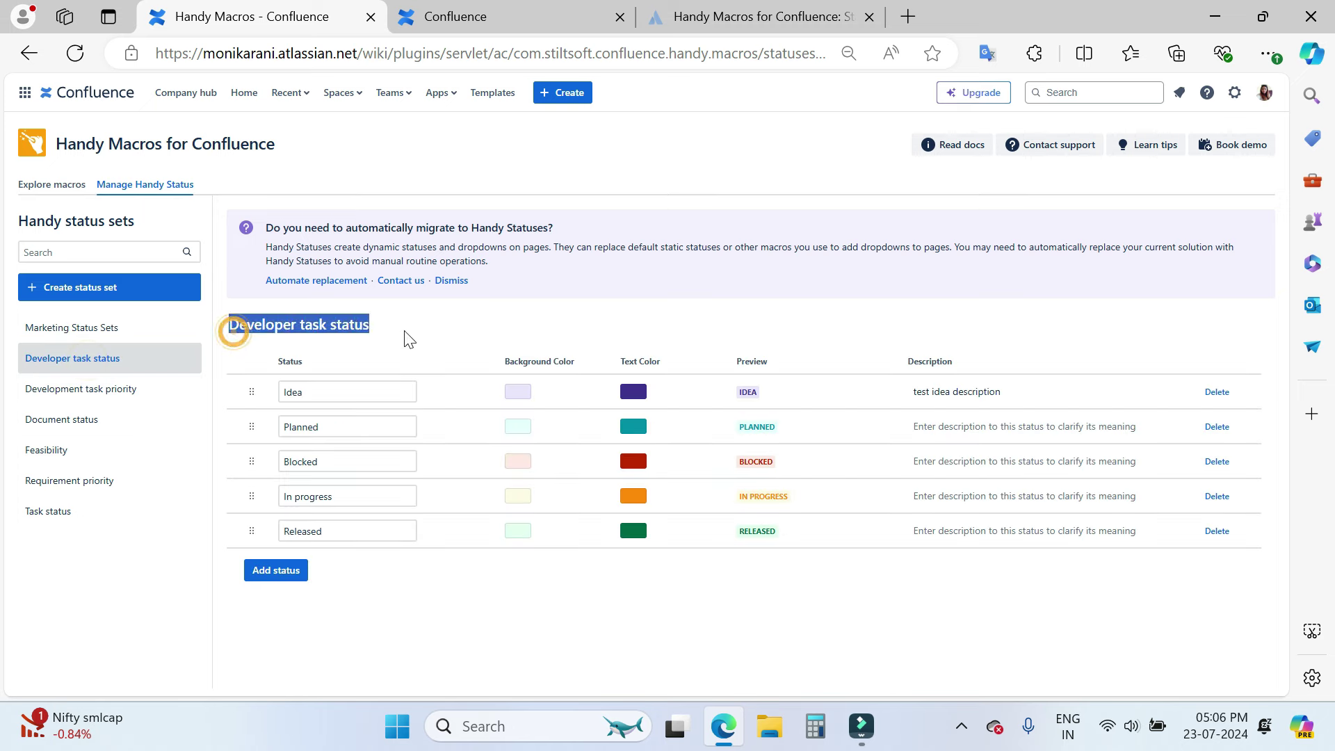
click(452, 337)
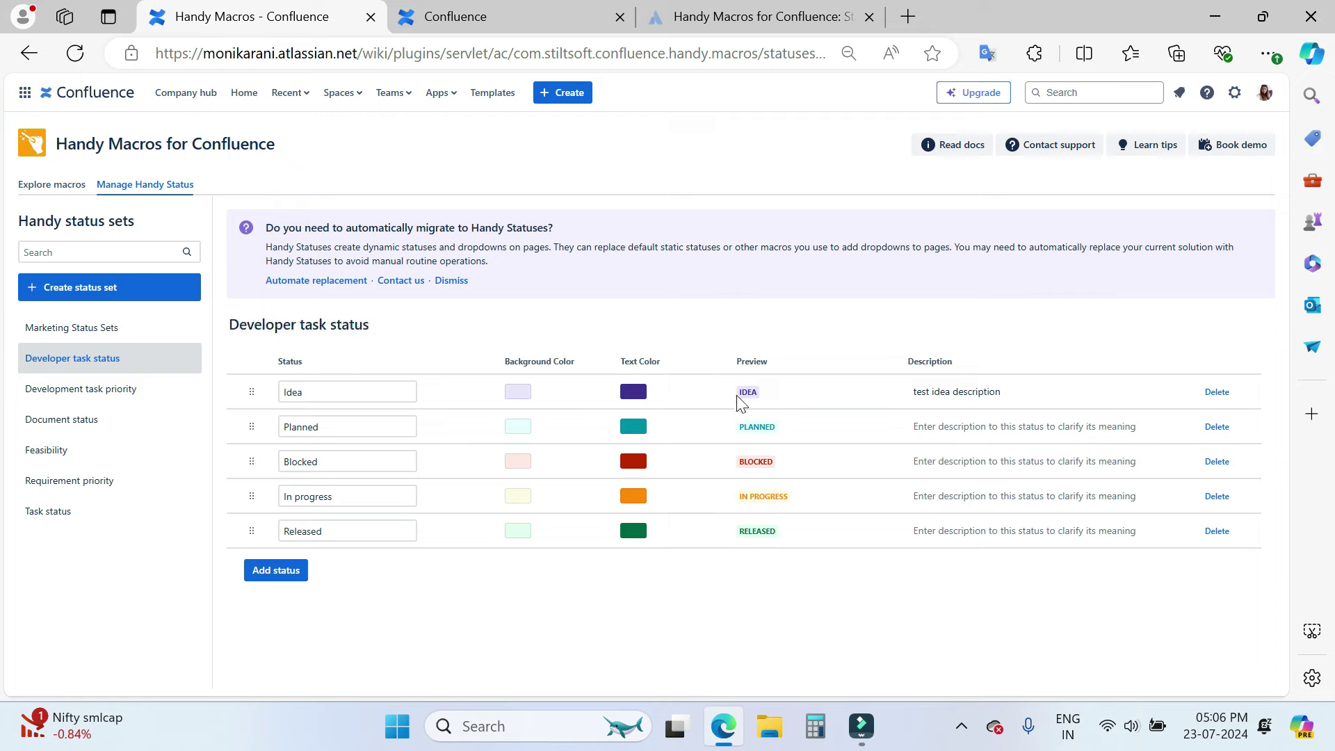
drag(738, 402, 480, 602)
click(448, 591)
click(282, 573)
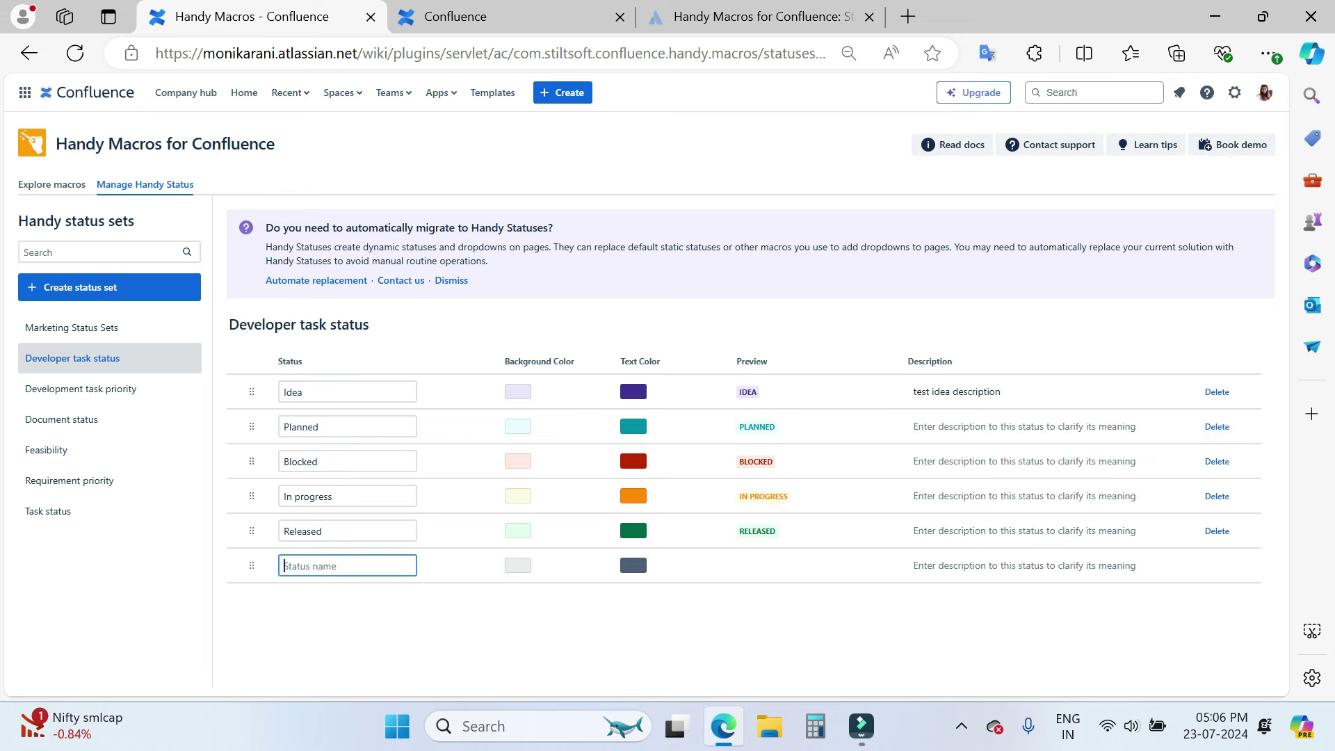
key(alt+Left)
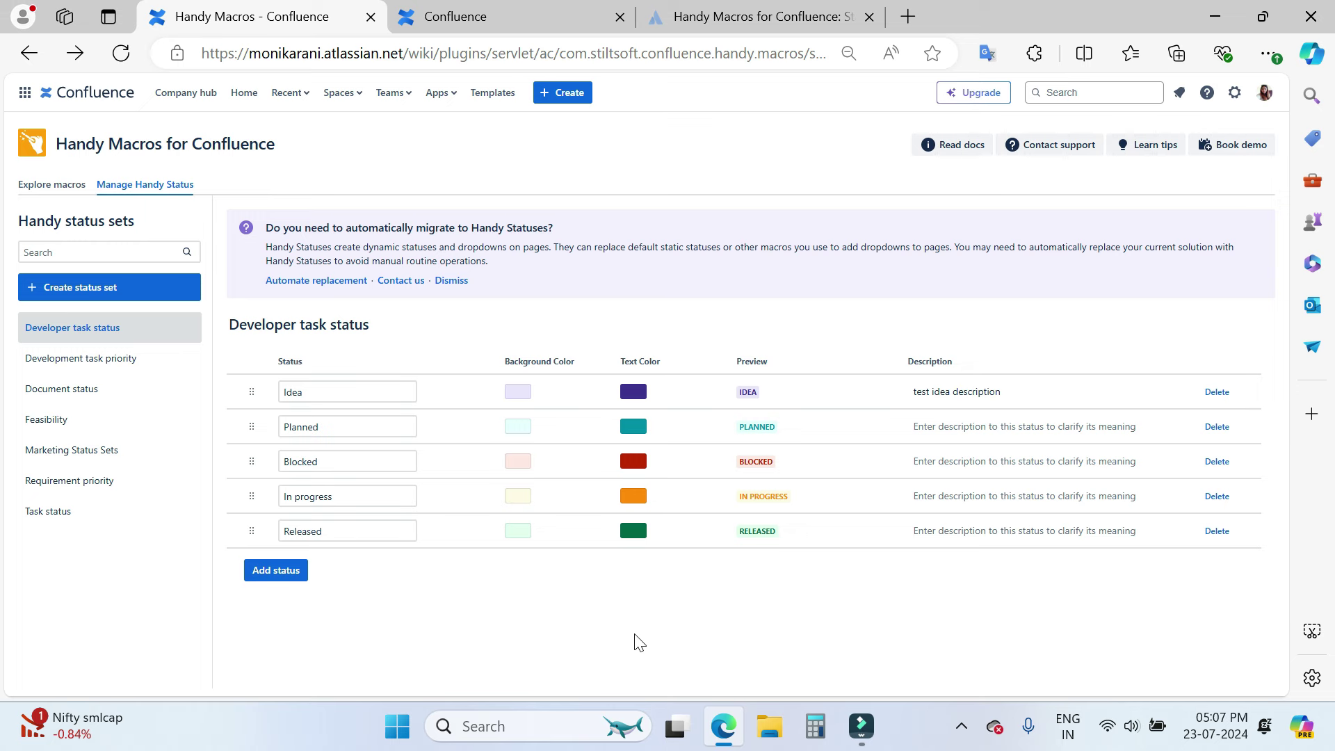
Step: Go to the My Testing lab space and open its Page Properties page for editing
click(363, 94)
click(367, 215)
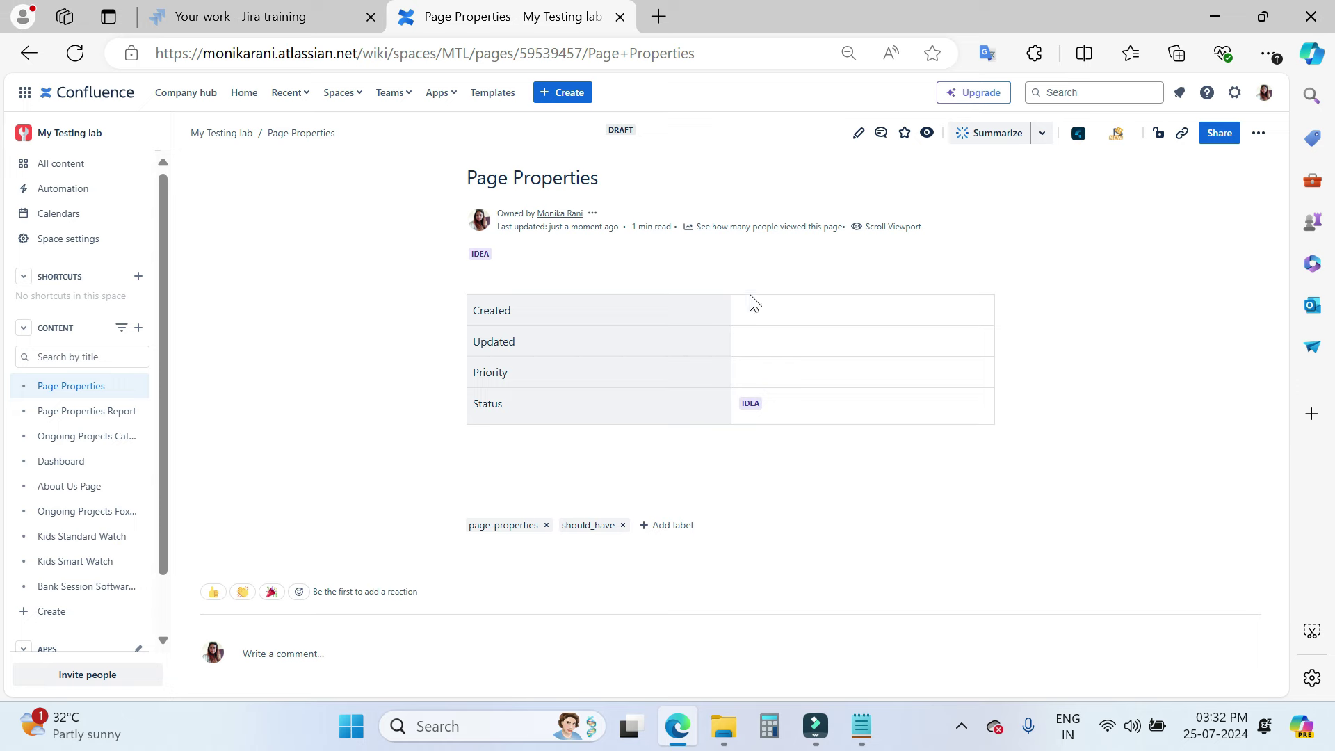
click(858, 133)
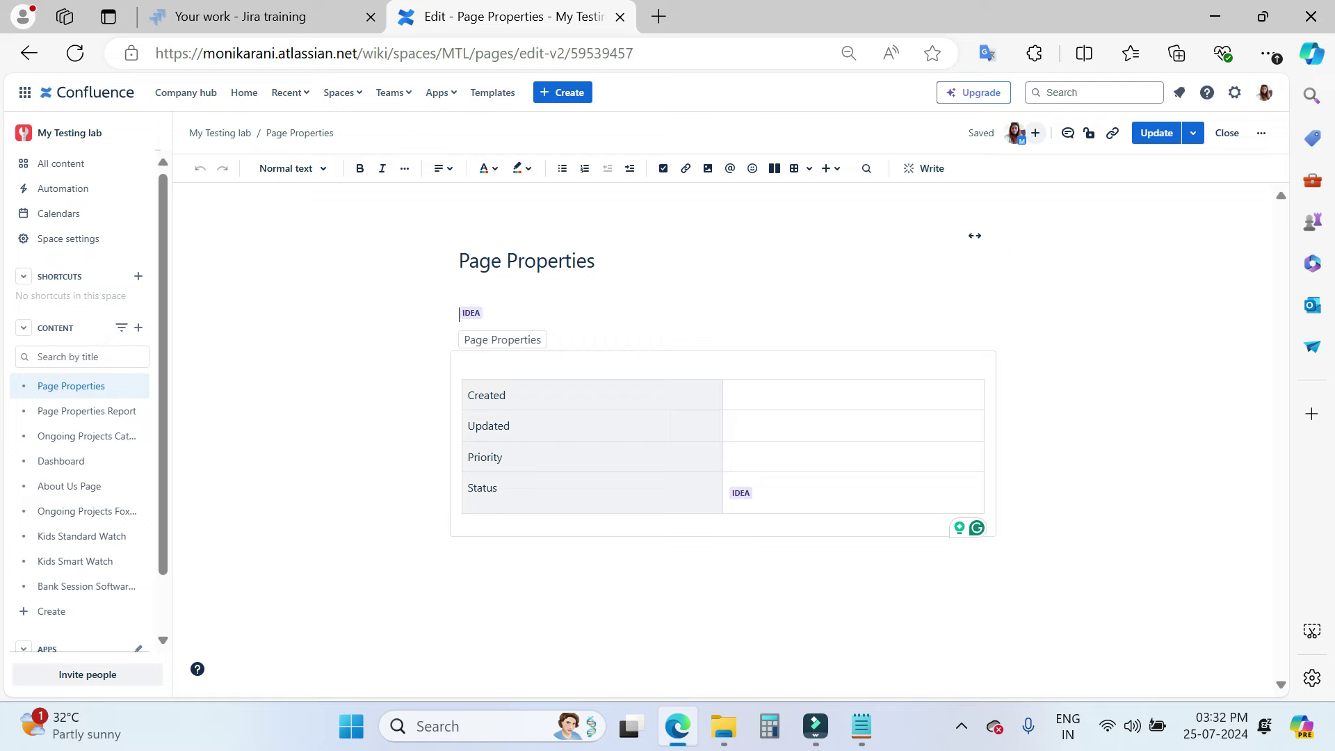
Step: Insert a Handy Date macro in the Created row with the date 2024-07-26 and macro coloring turned on
click(835, 395)
text(/)
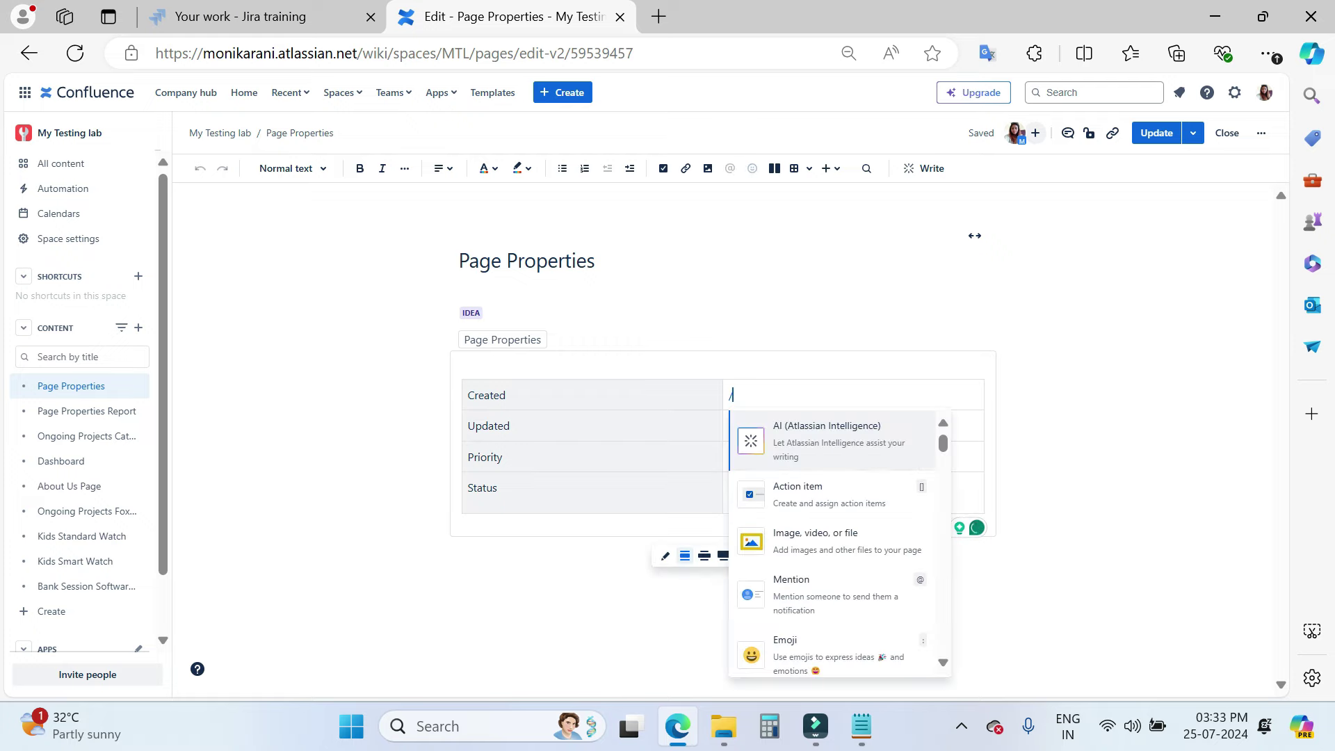
text(handy date)
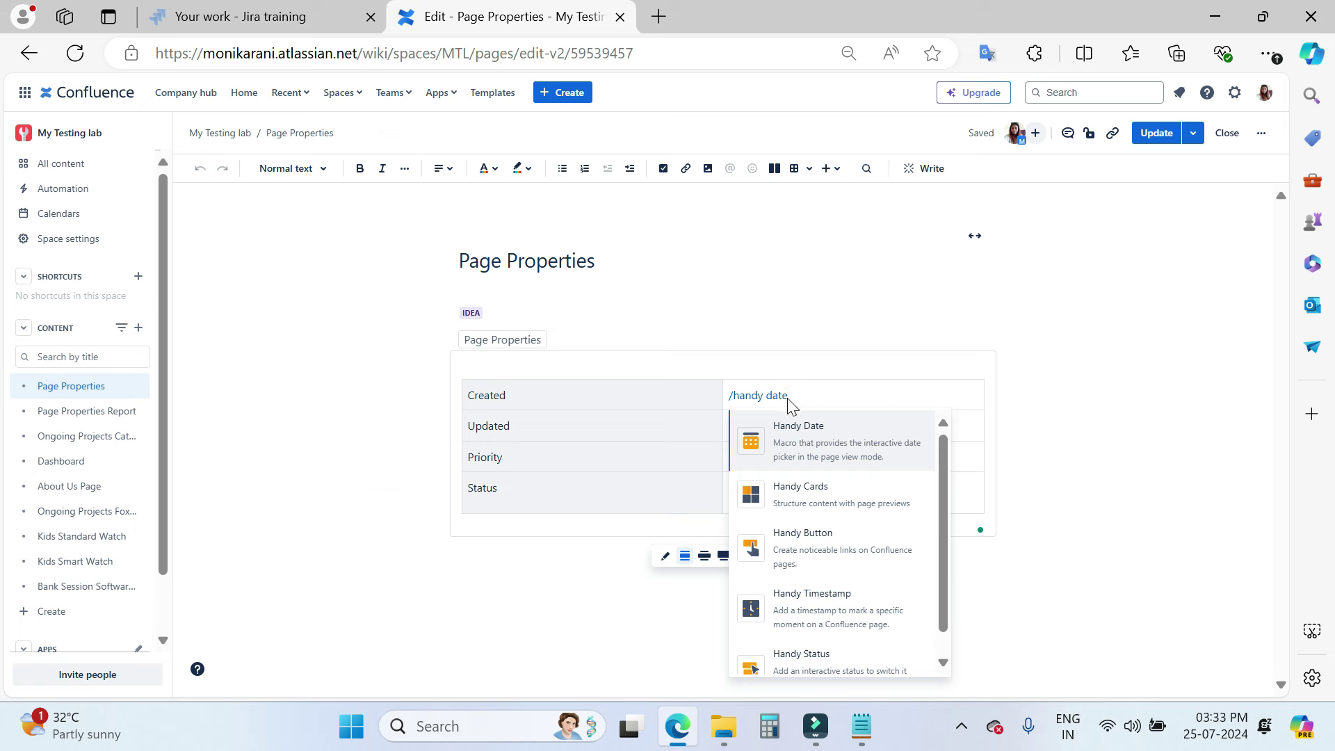
key(Return)
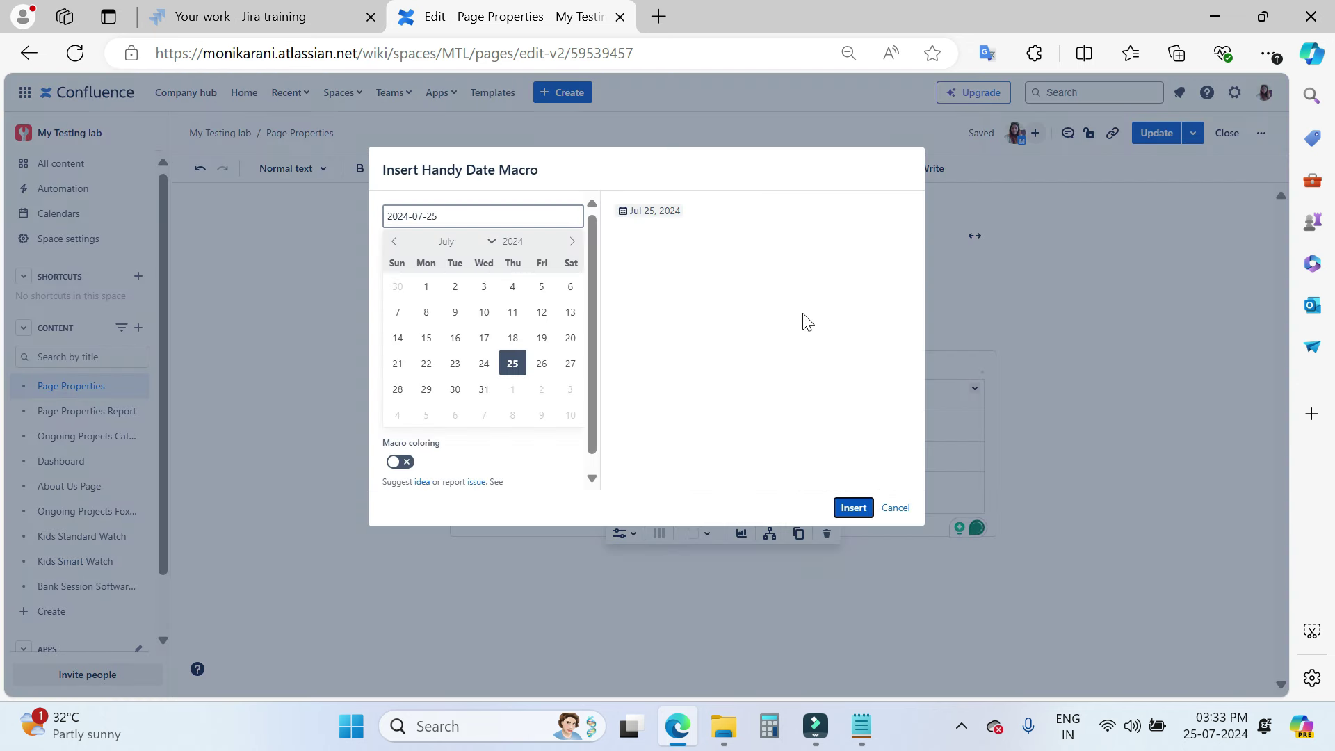
click(543, 367)
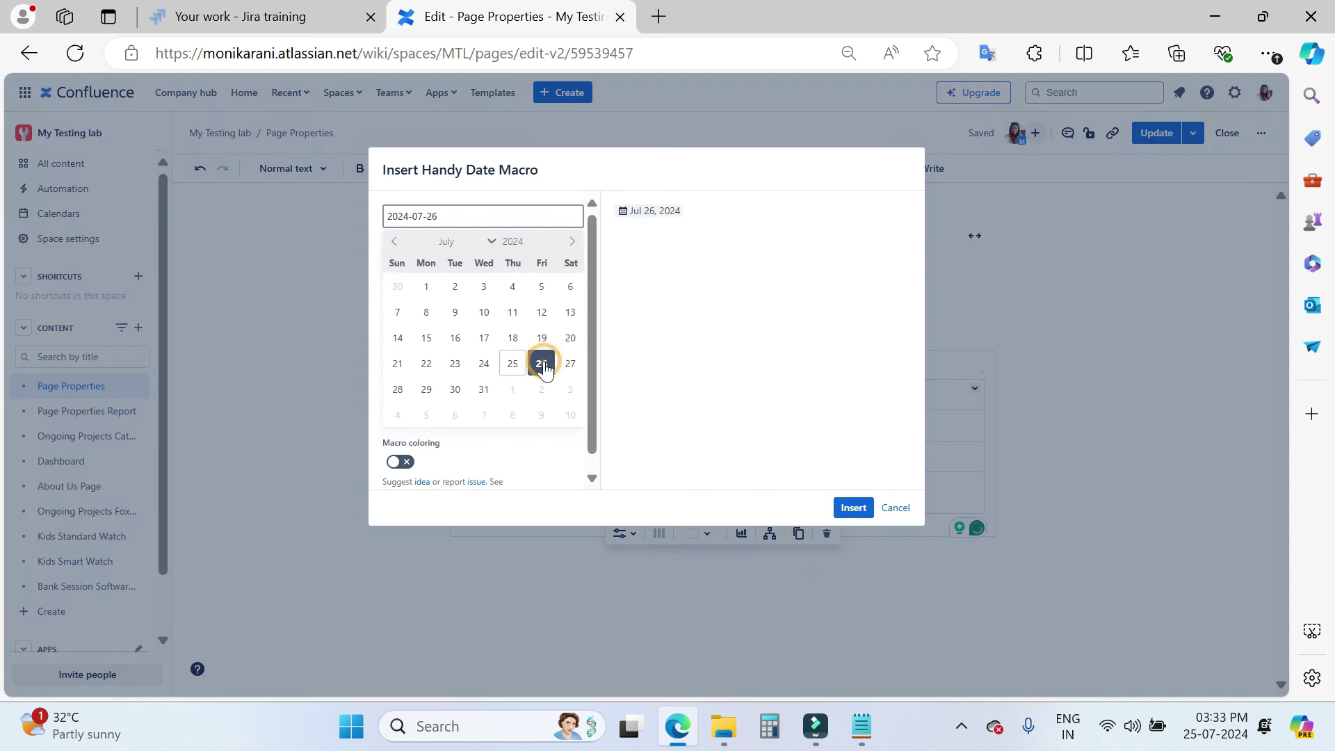
click(409, 462)
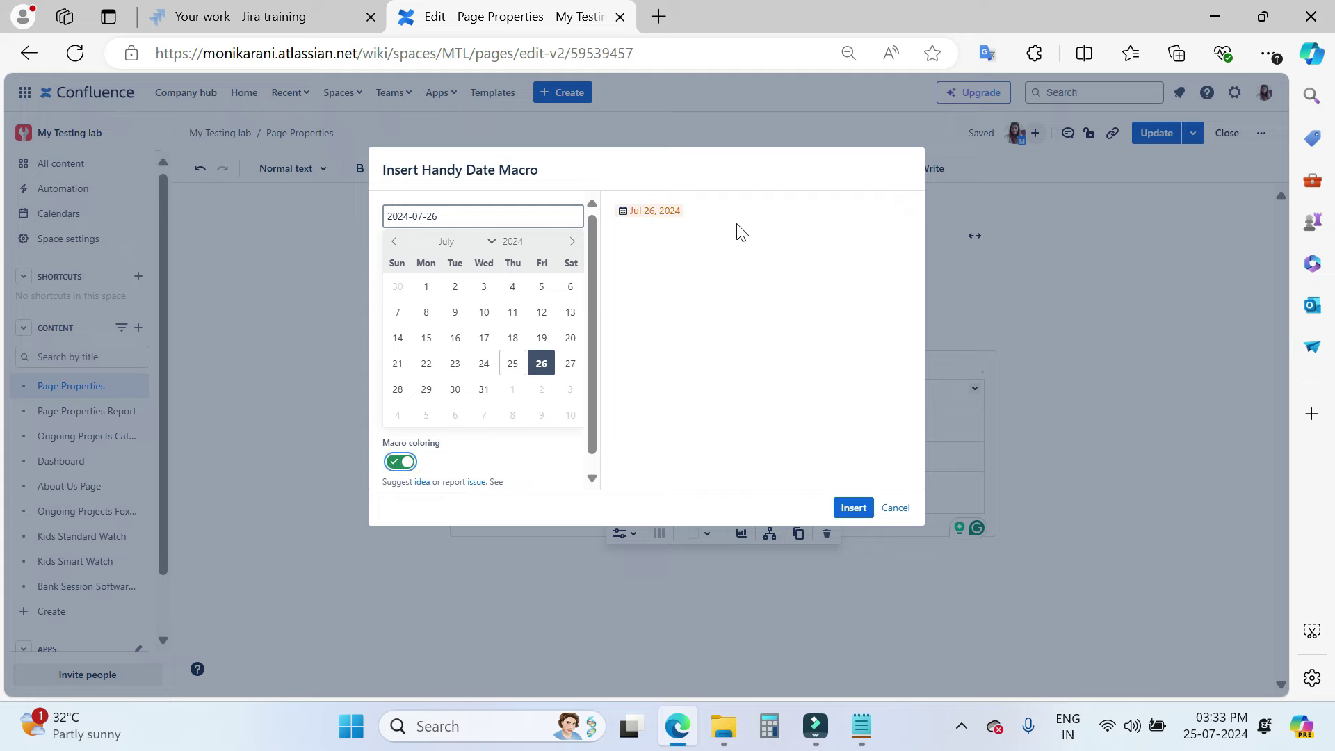
click(399, 463)
key(space)
click(854, 508)
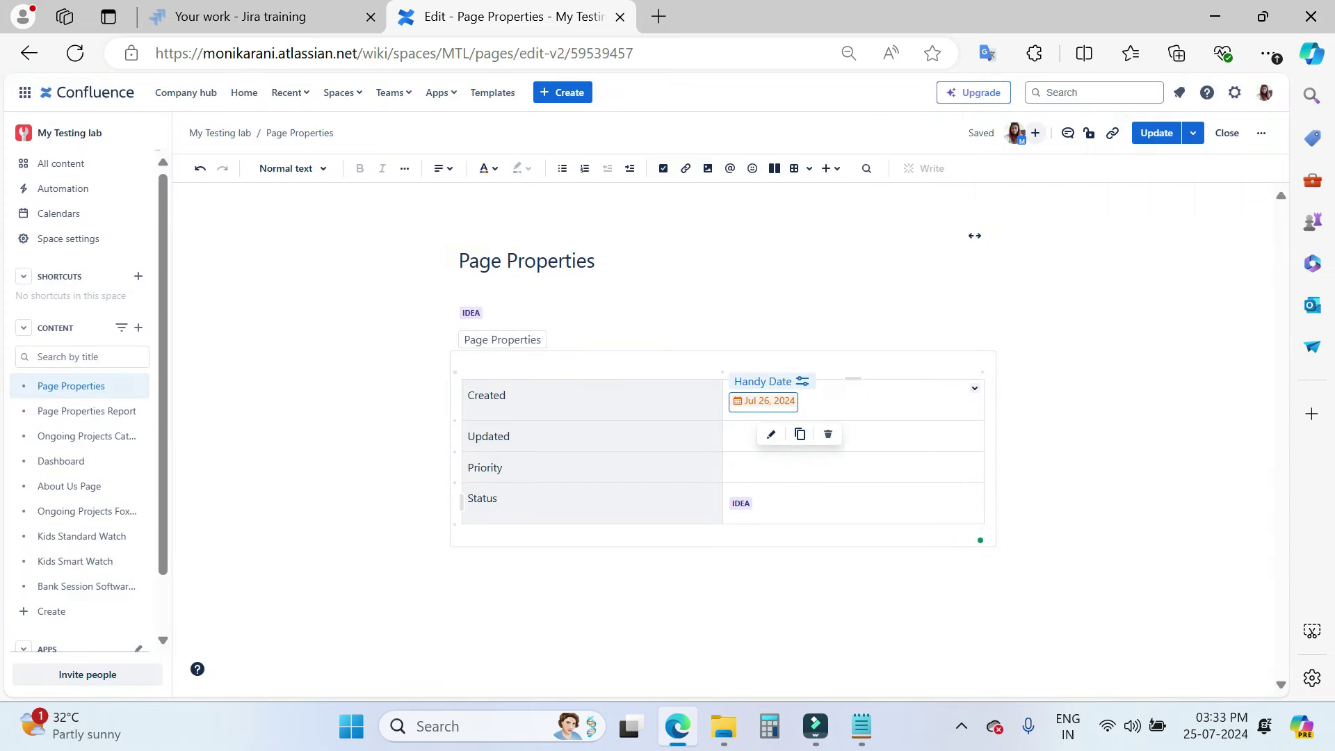
Step: Insert a Handy Timestamp macro in the Updated row, using the Page last updated value and the dd.MM.yyyy HH:mm format
click(849, 441)
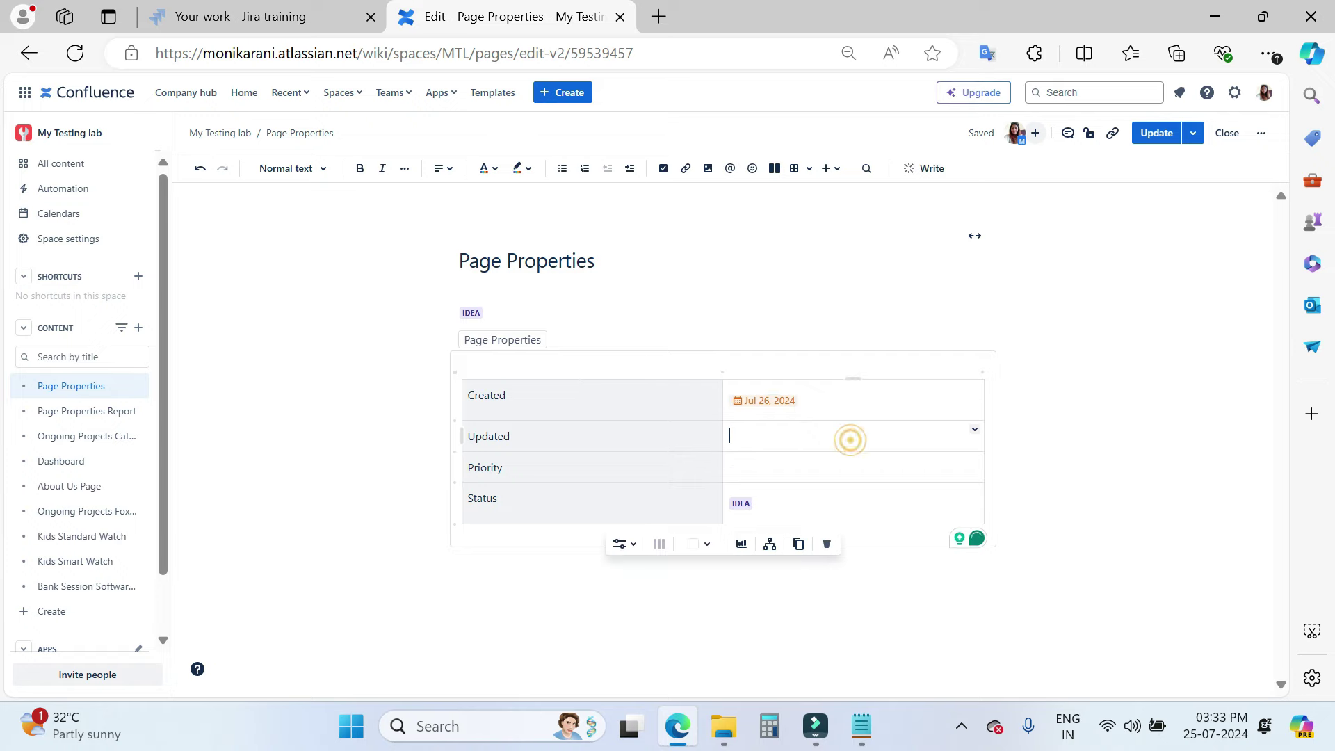
text(/hand)
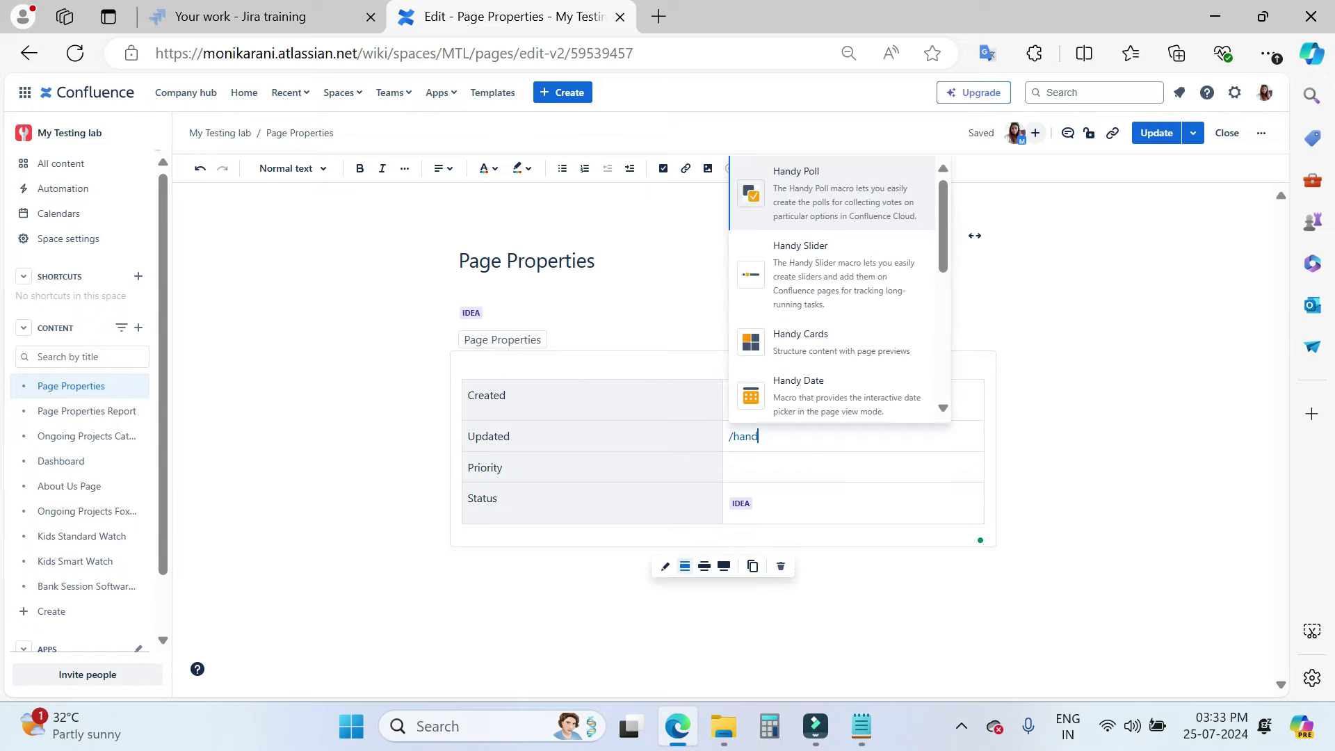
text(y time)
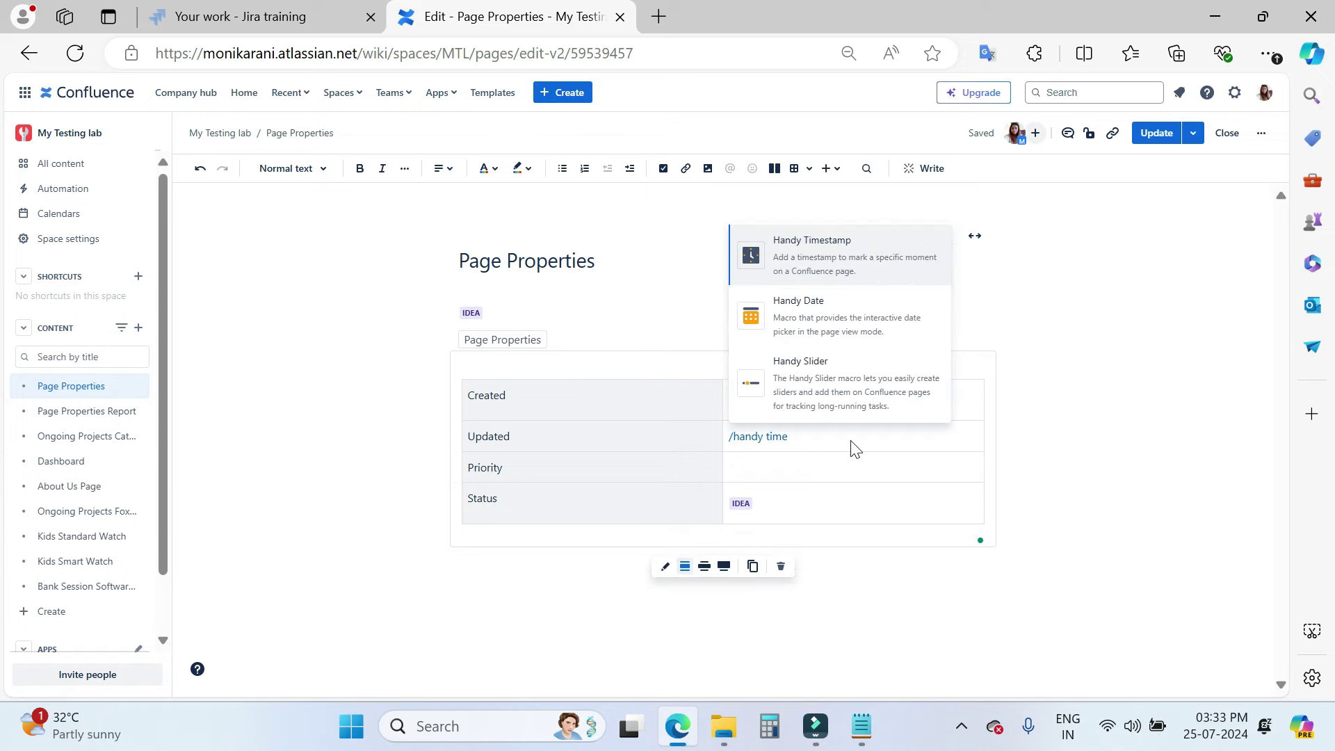
key(Return)
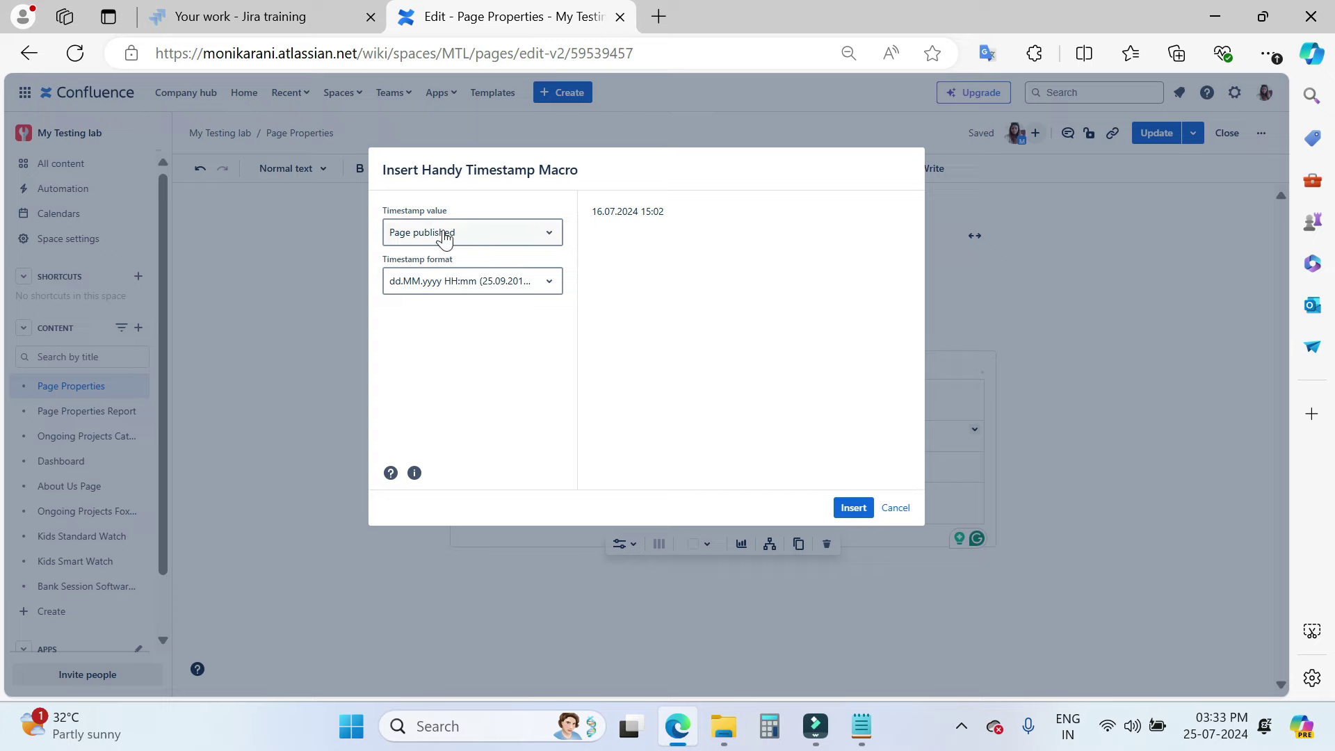
click(465, 238)
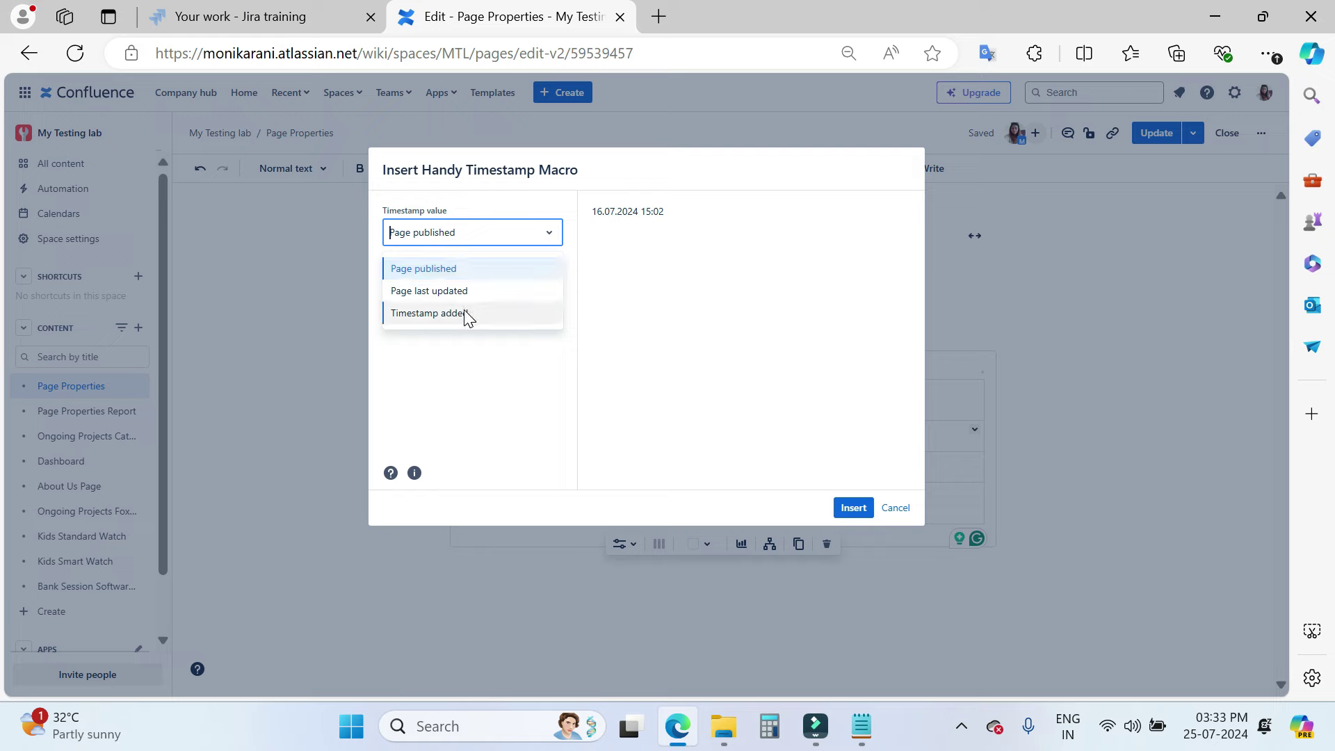
click(449, 292)
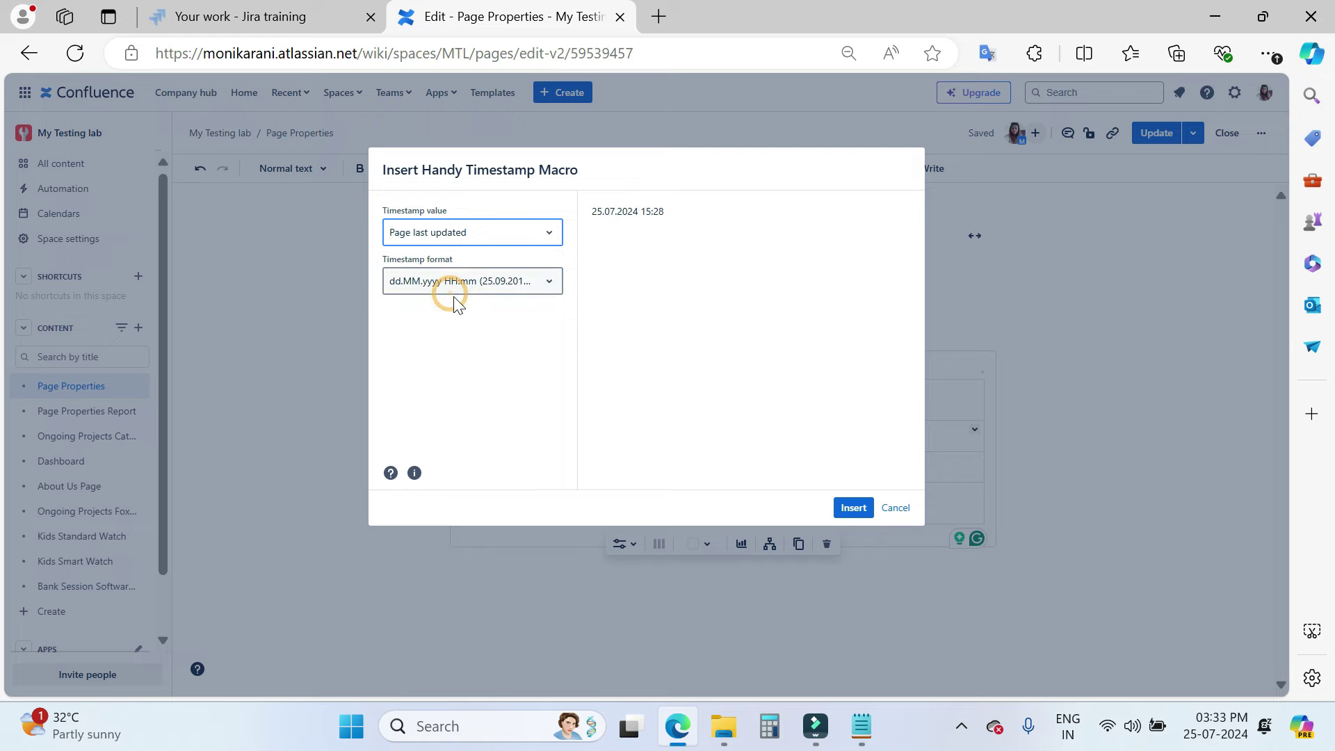
click(463, 292)
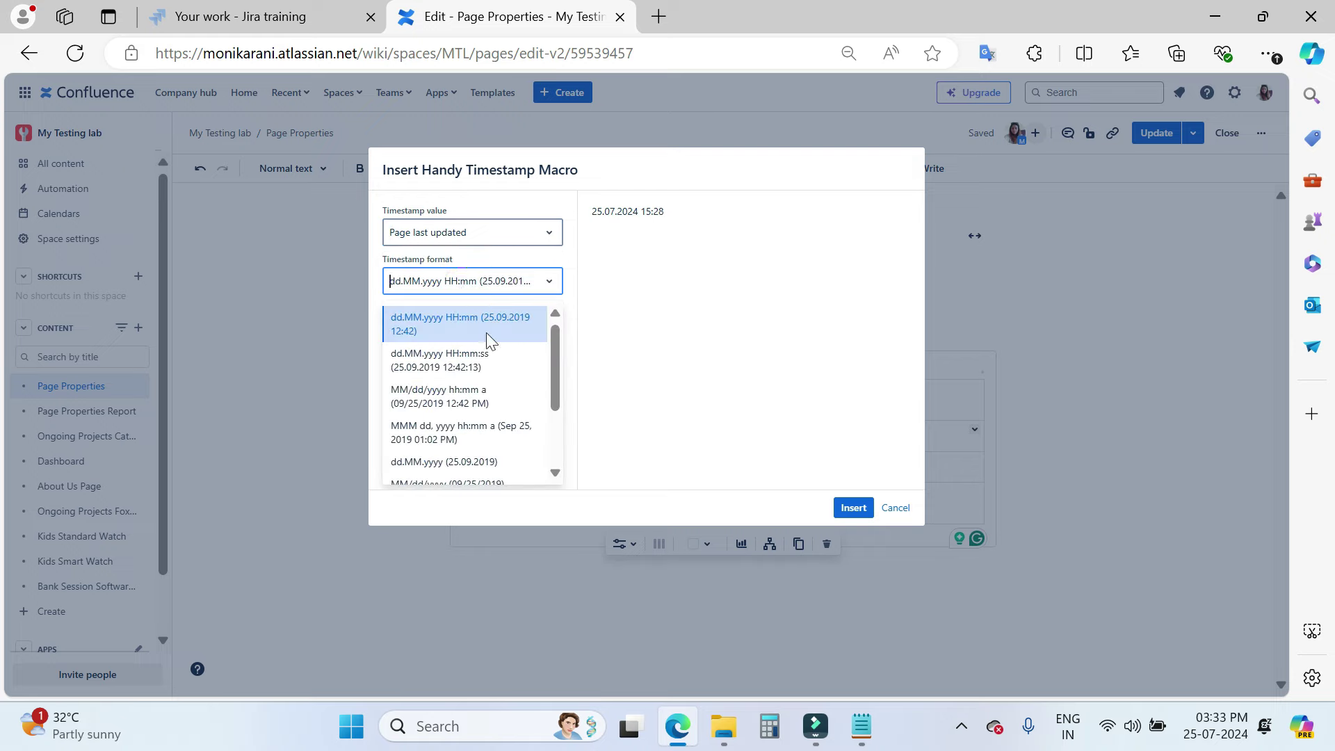
drag(558, 336, 560, 431)
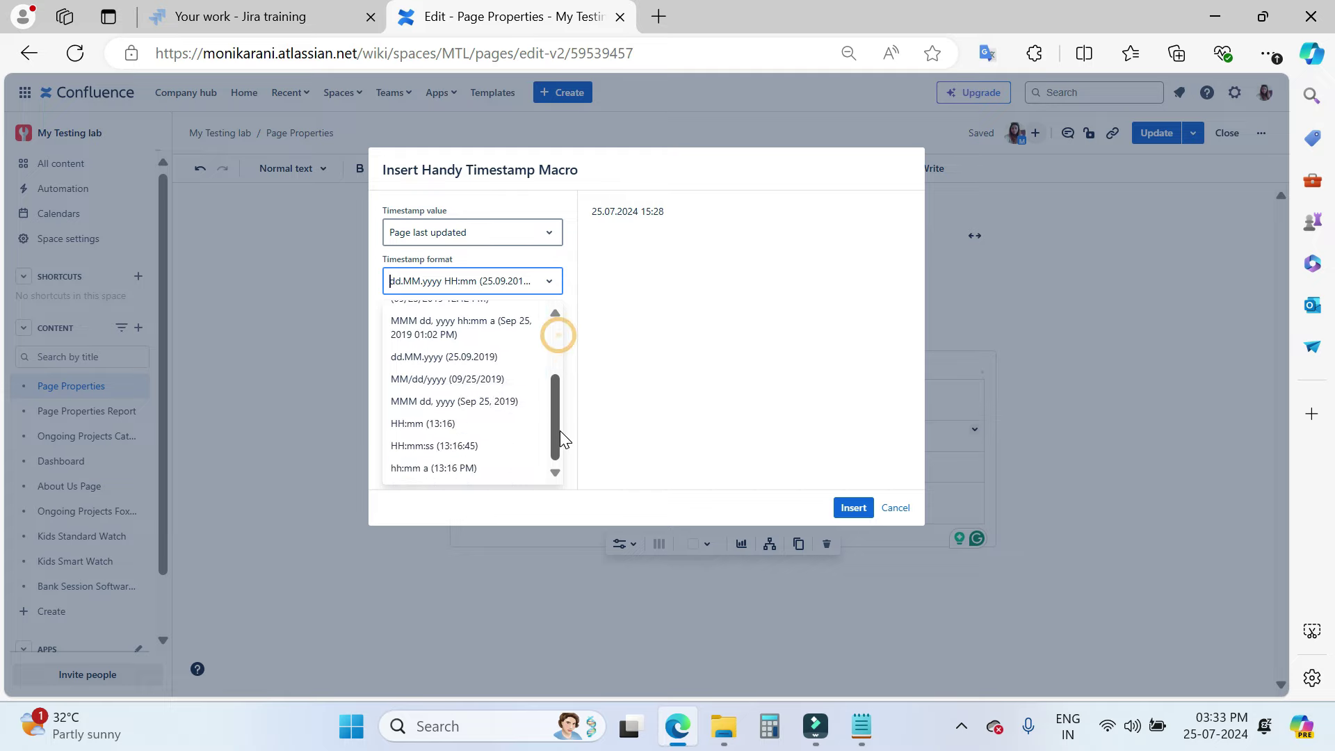
scroll(564, 364, up, 5)
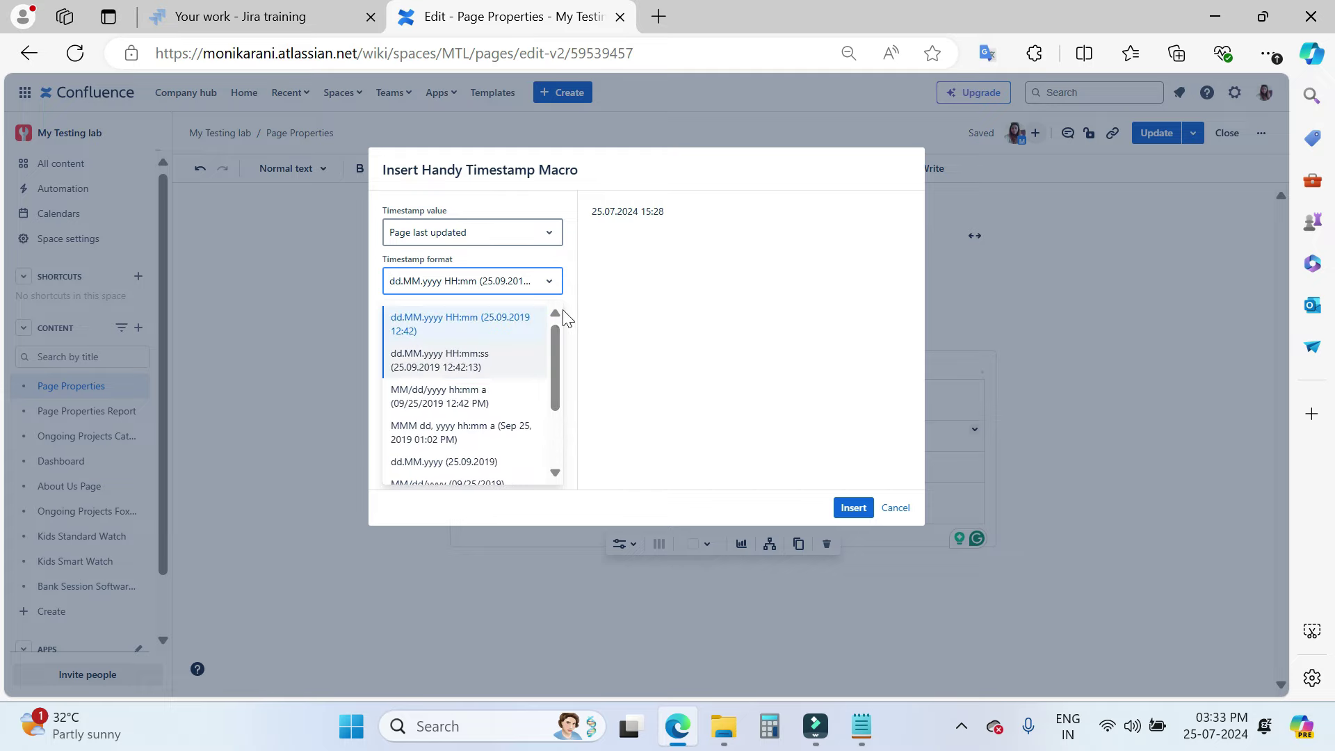
click(514, 328)
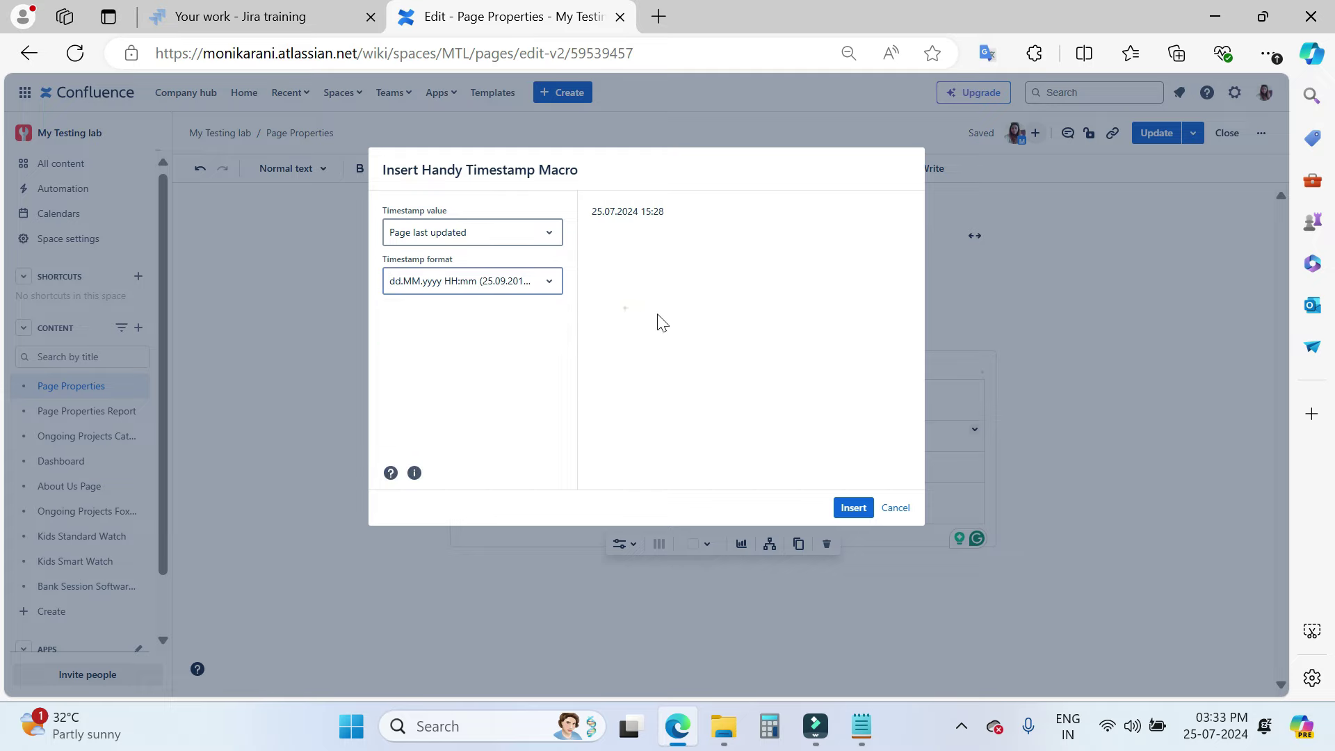
click(864, 511)
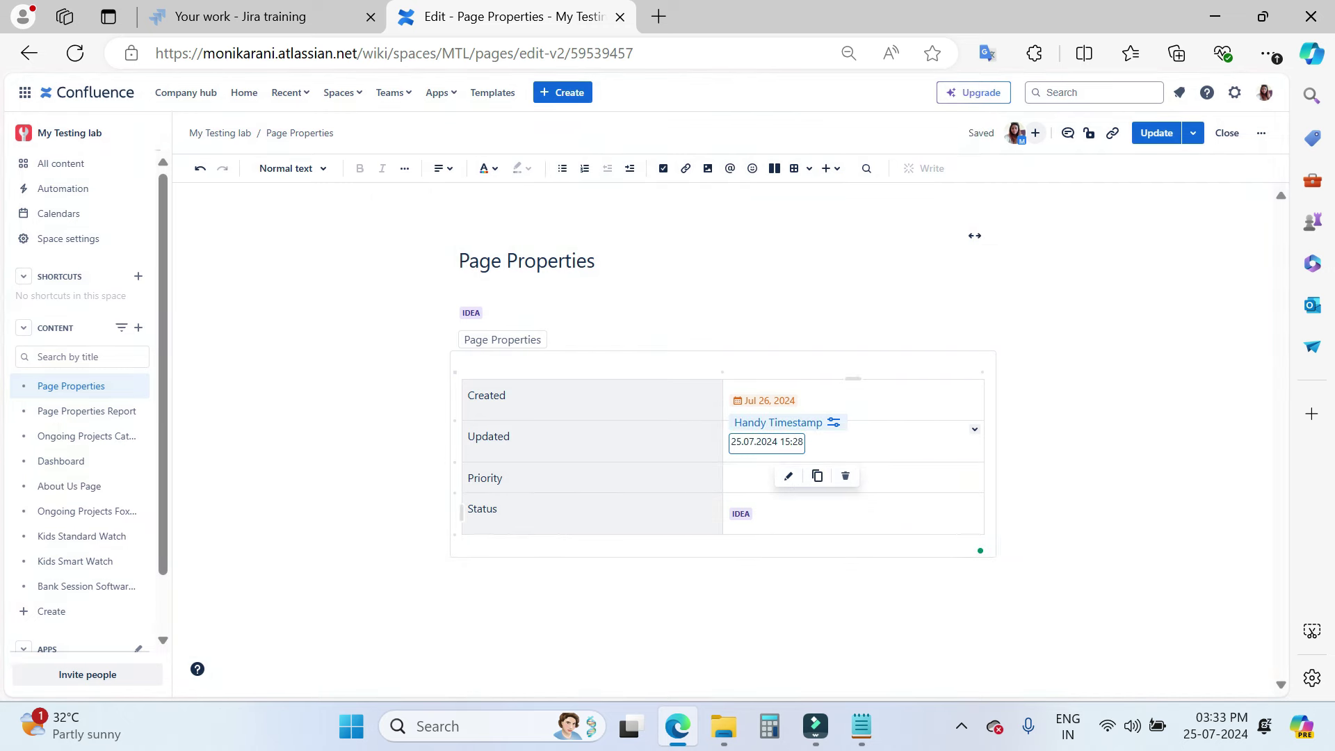
Step: Set up a Handy Status macro in the Priority row with the Requirement priority set, Should have status and page label synchronization enabled
click(730, 477)
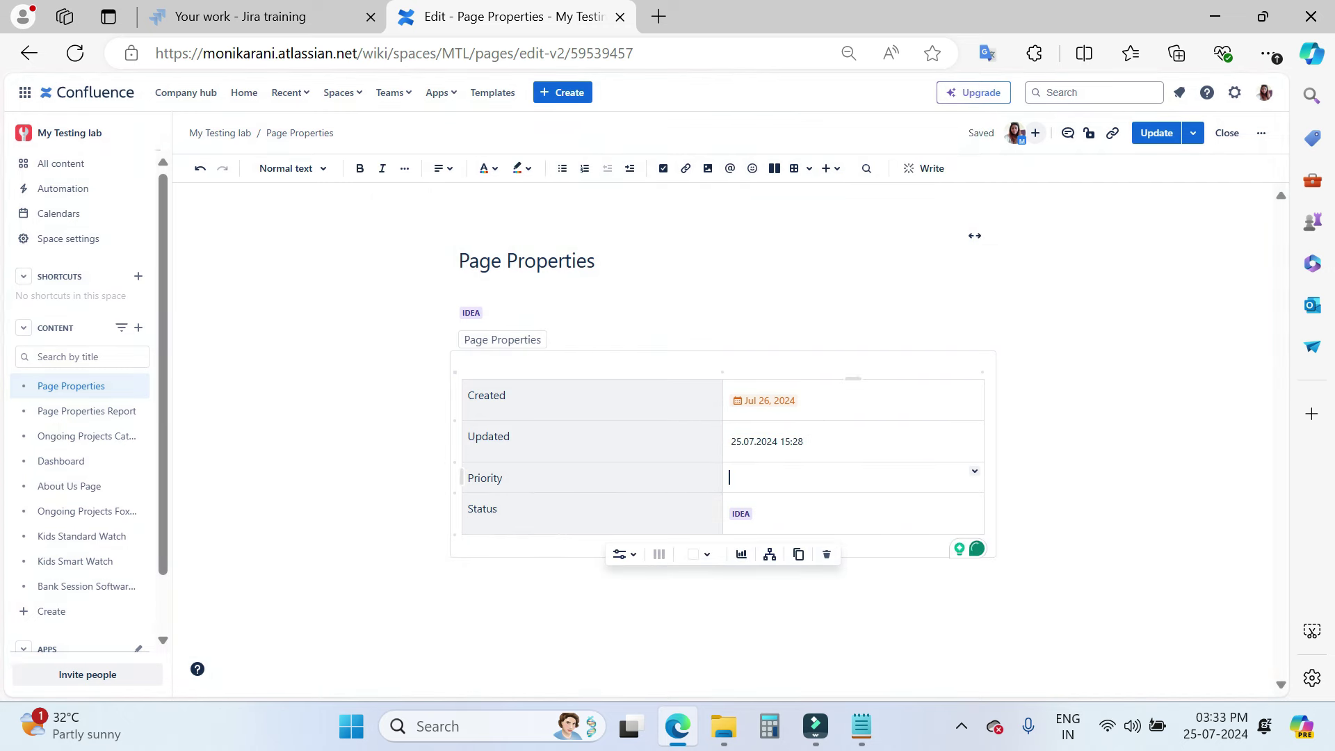
text(/han)
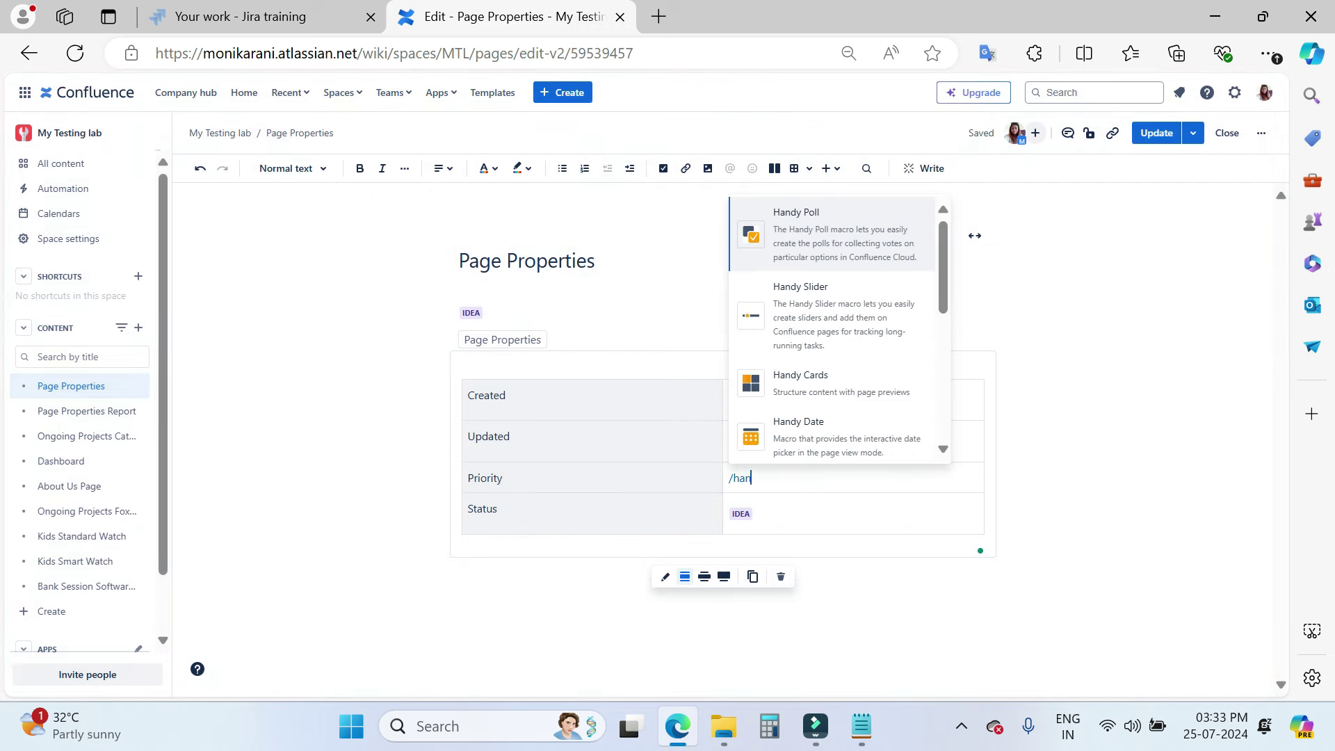
text(dy st)
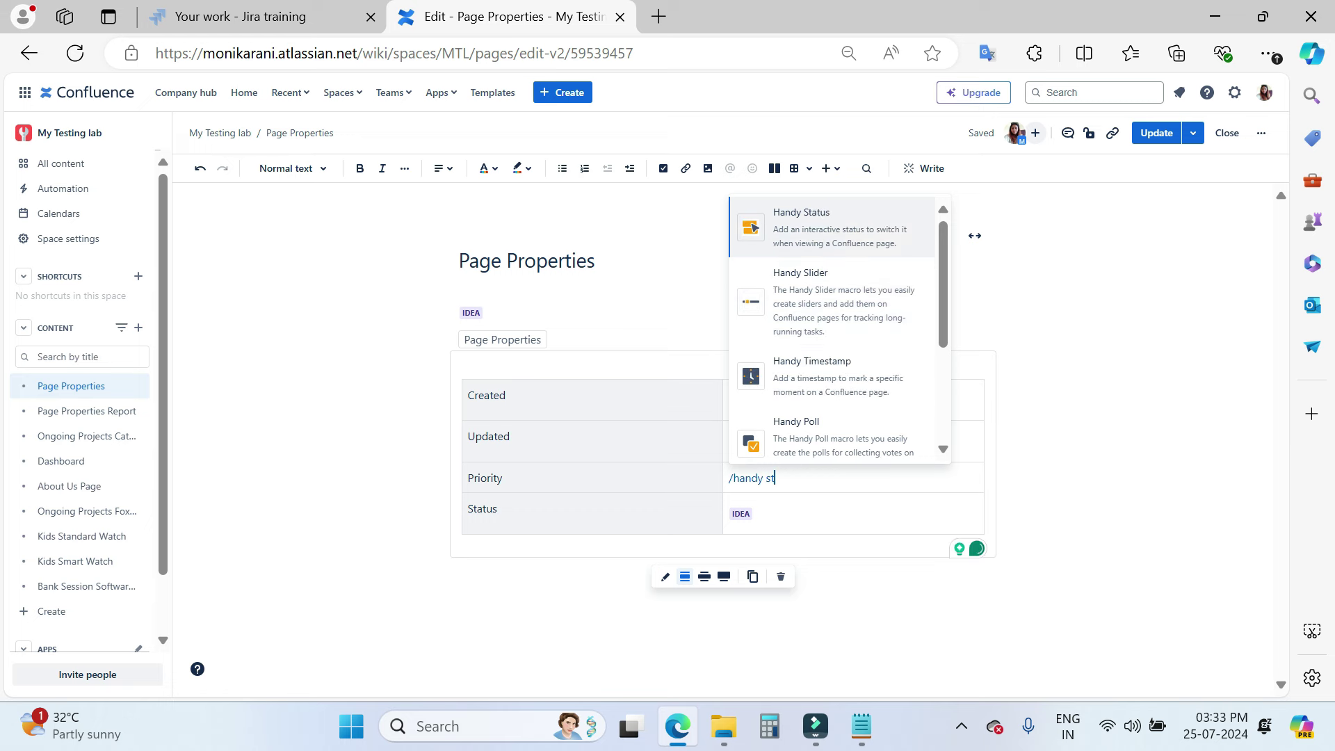
key(Return)
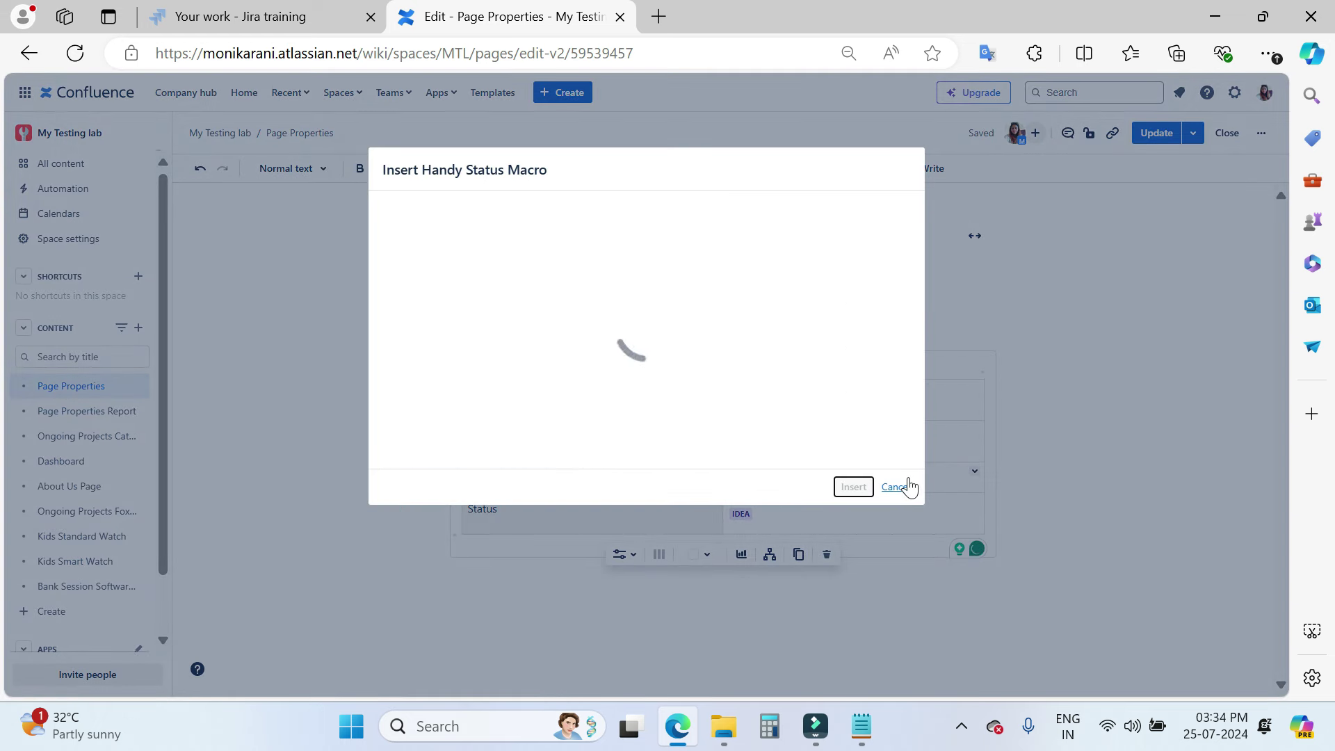
click(553, 235)
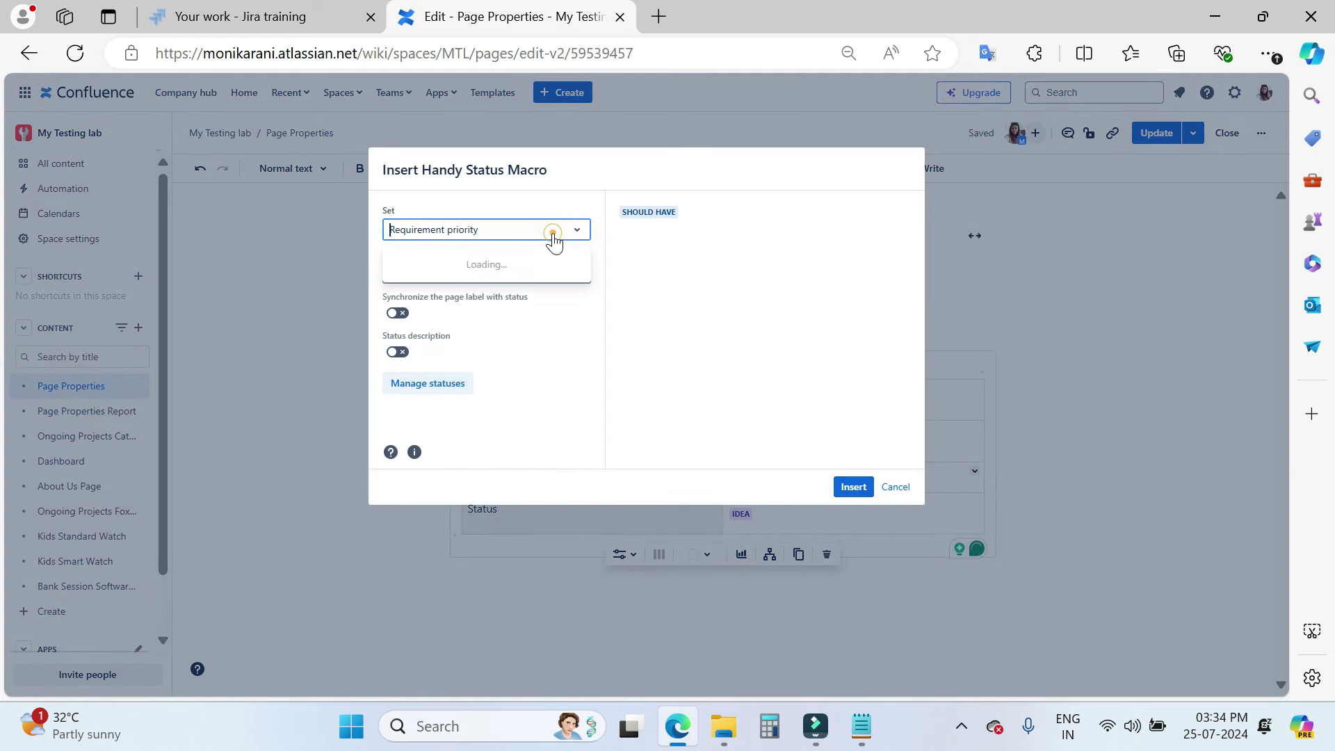
click(552, 229)
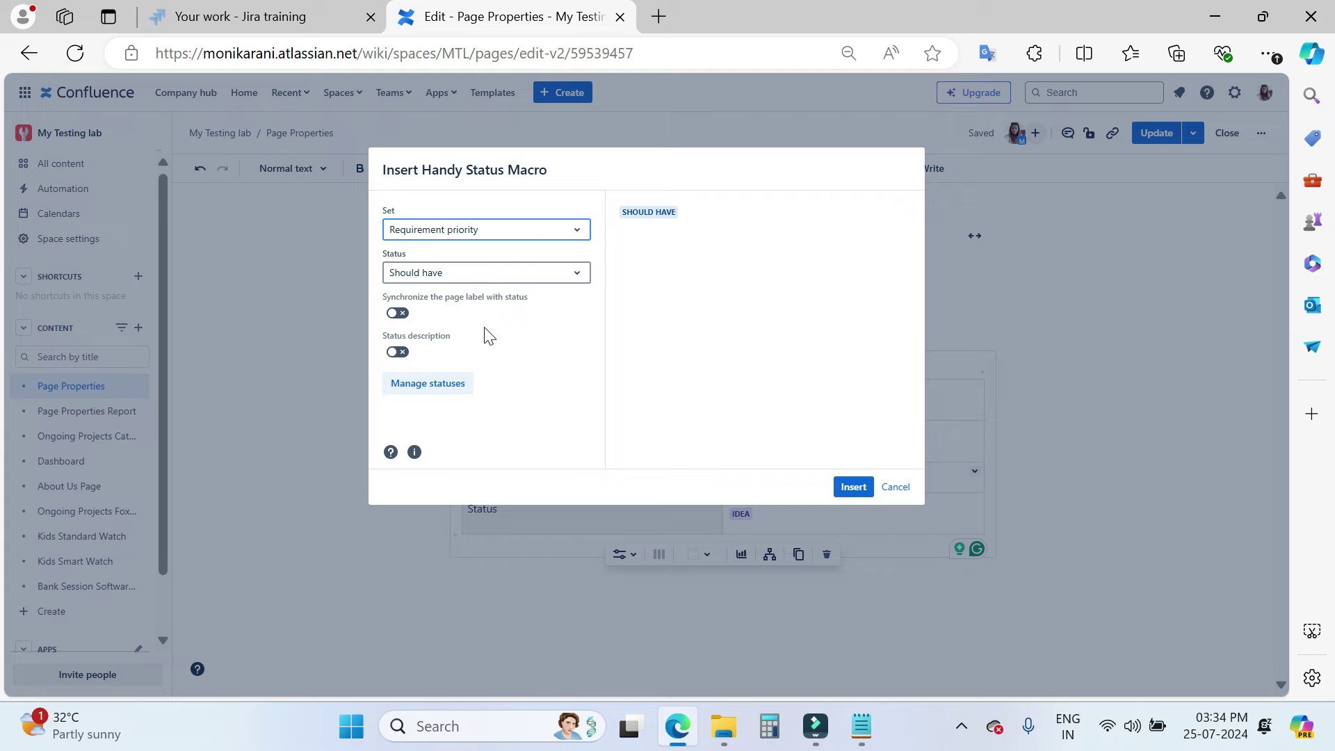
click(398, 313)
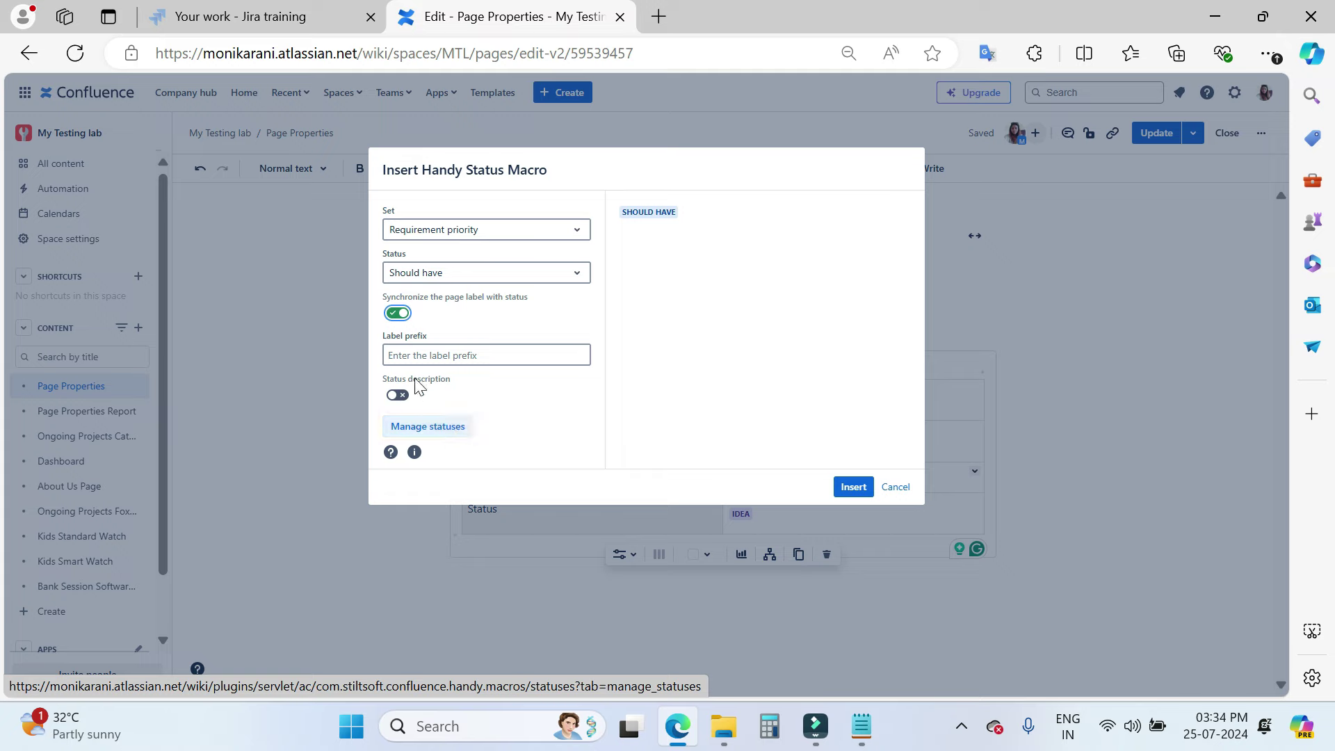
Step: View the Handy status sets management page from the macro settings and return to the Page Properties editor
click(447, 435)
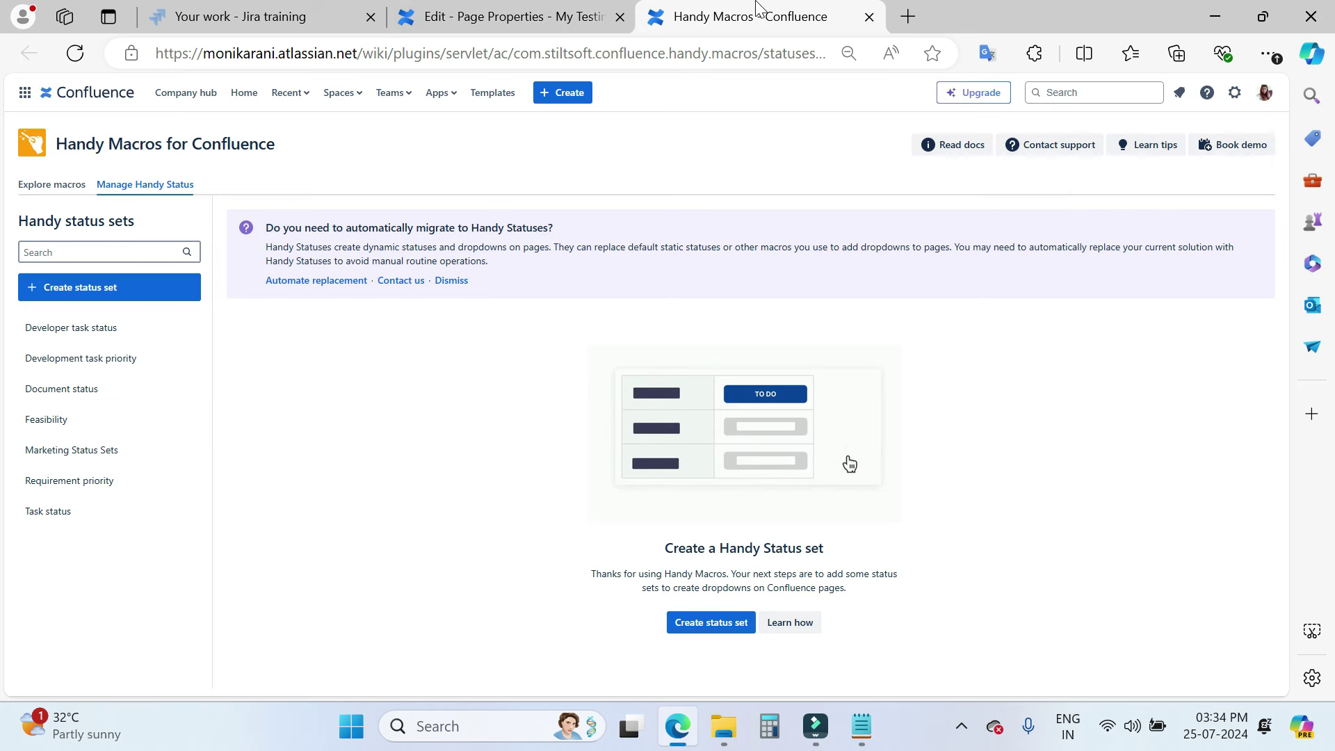
click(486, 20)
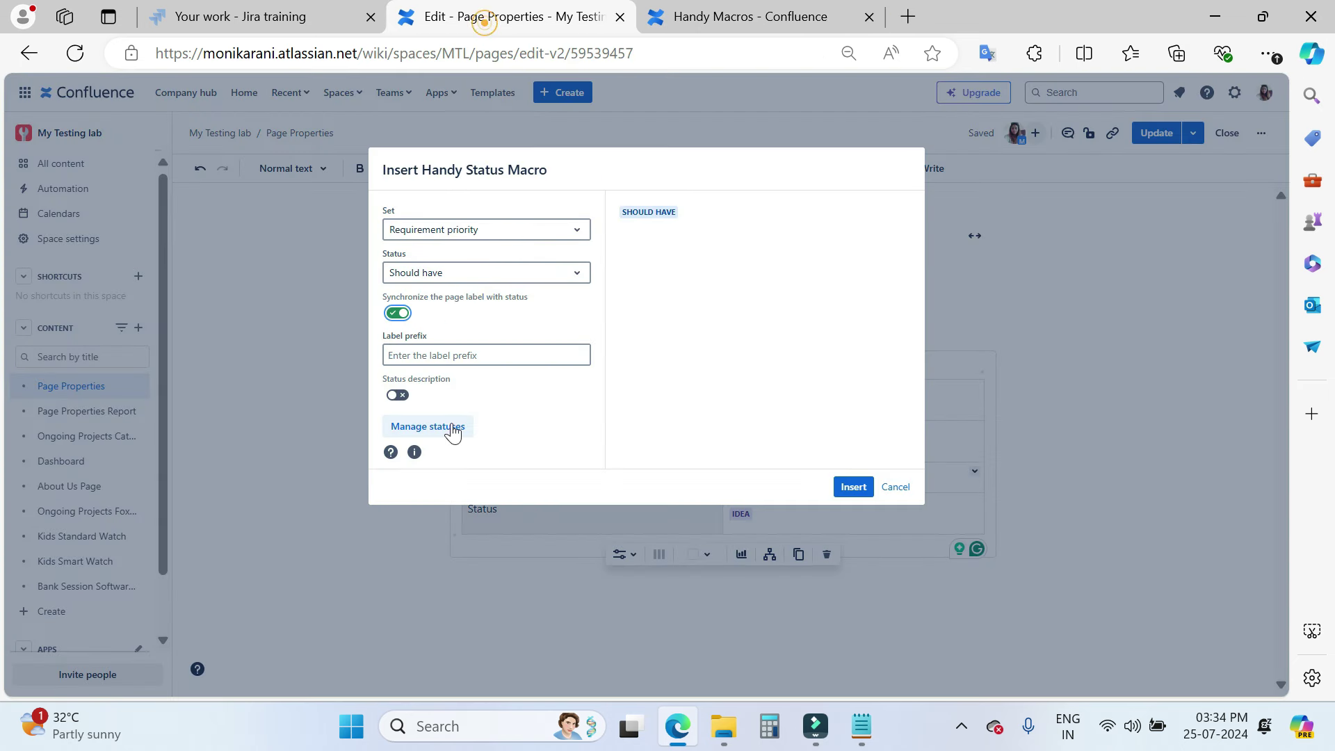
click(737, 16)
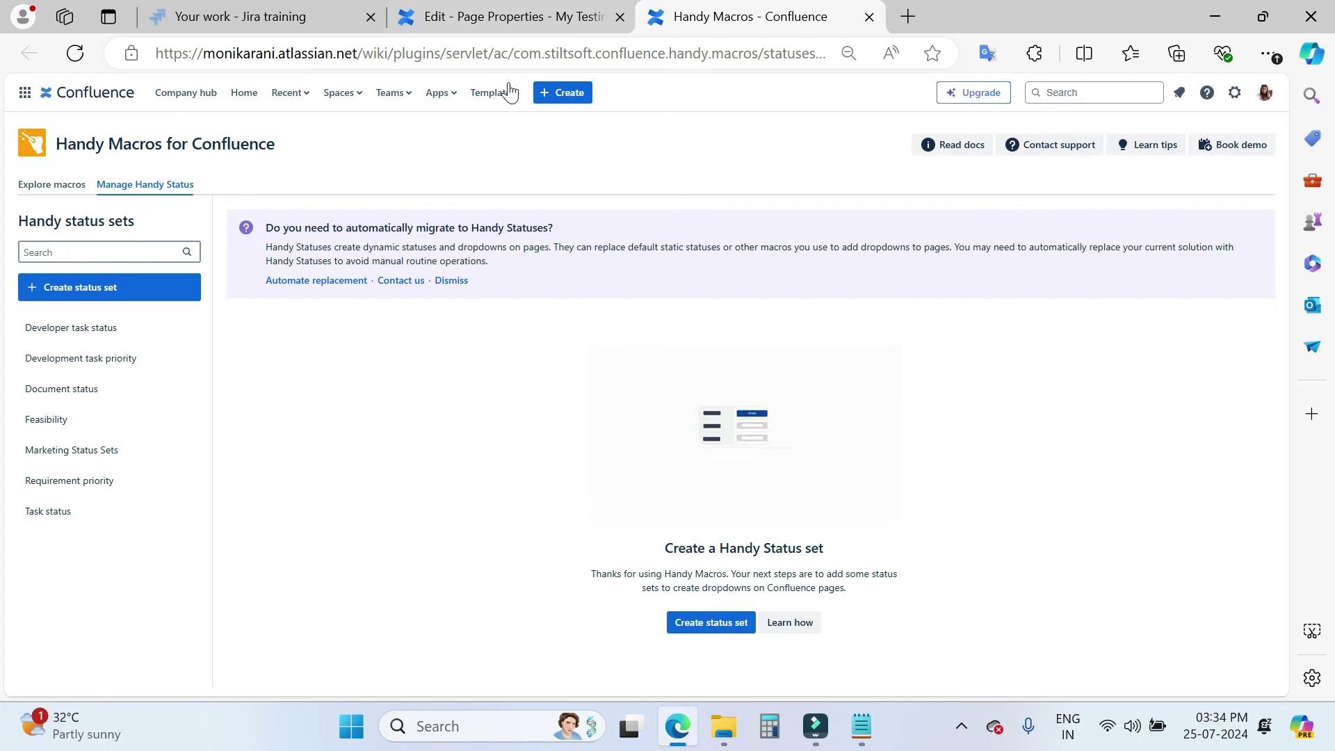
click(505, 13)
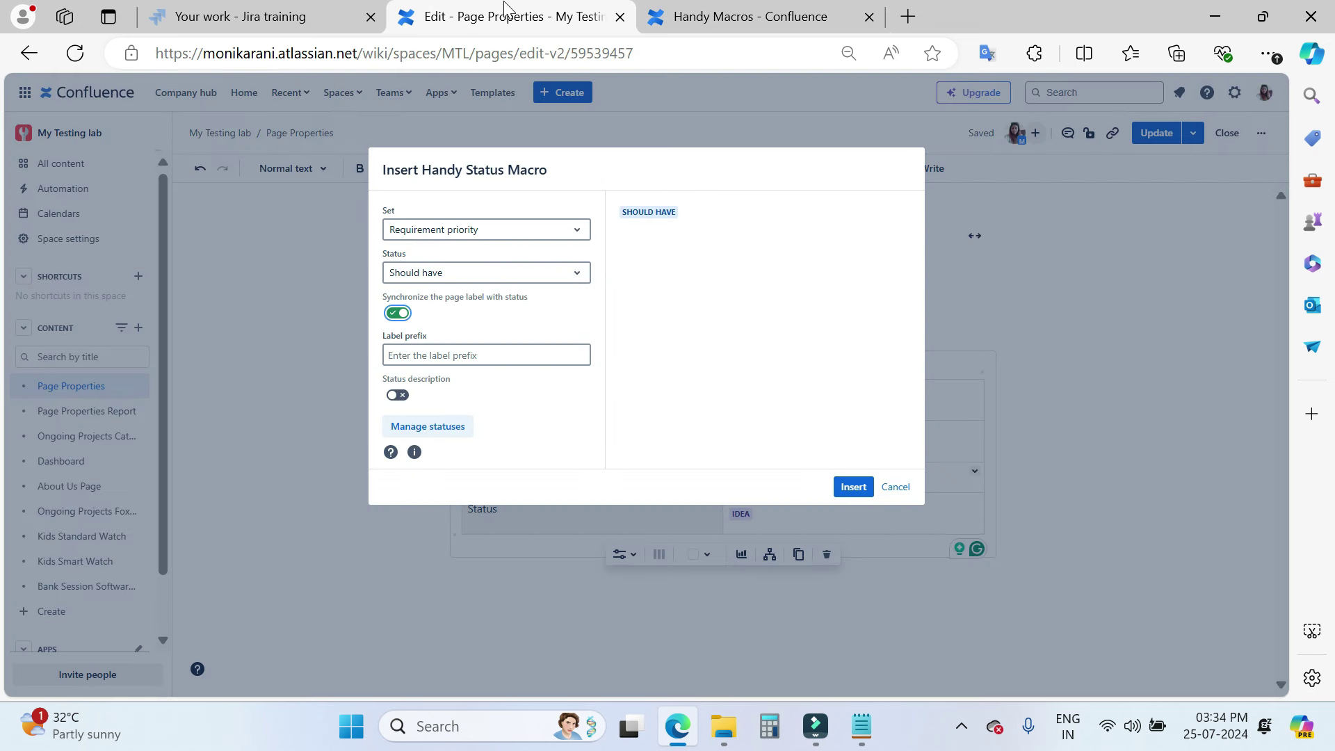
Step: Insert the configured Should have status macro into the Priority row, leaving the label prefix empty
click(388, 355)
click(853, 486)
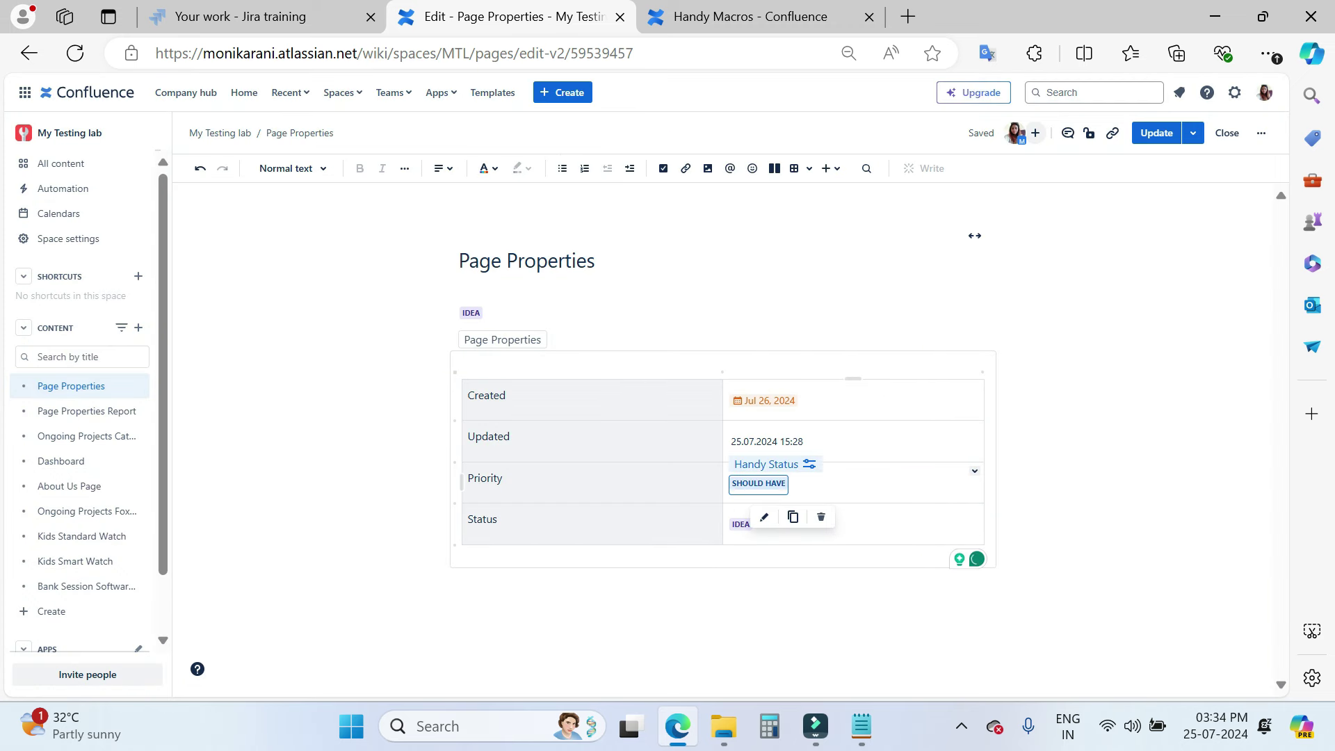
click(1089, 533)
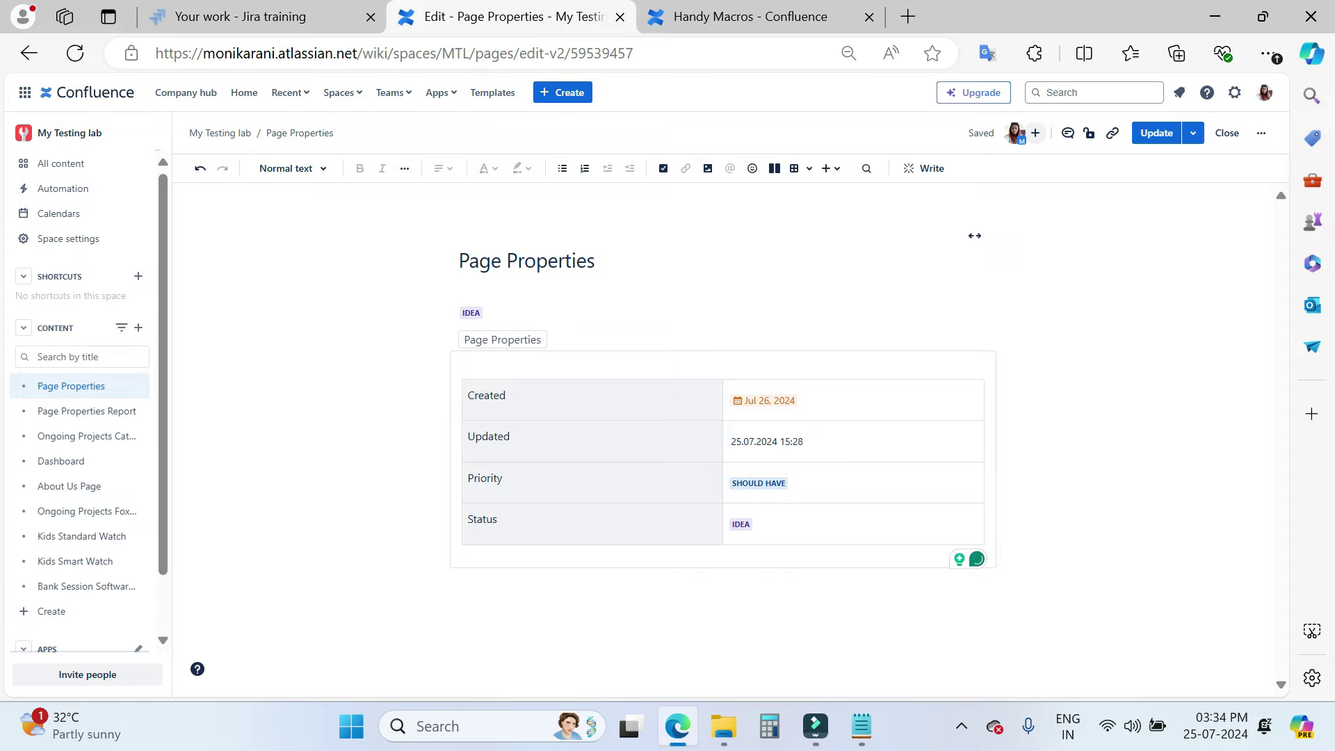
Step: Change the Status row's Handy Status macro to Planned from the Developer task status set, and publish the page update
click(742, 527)
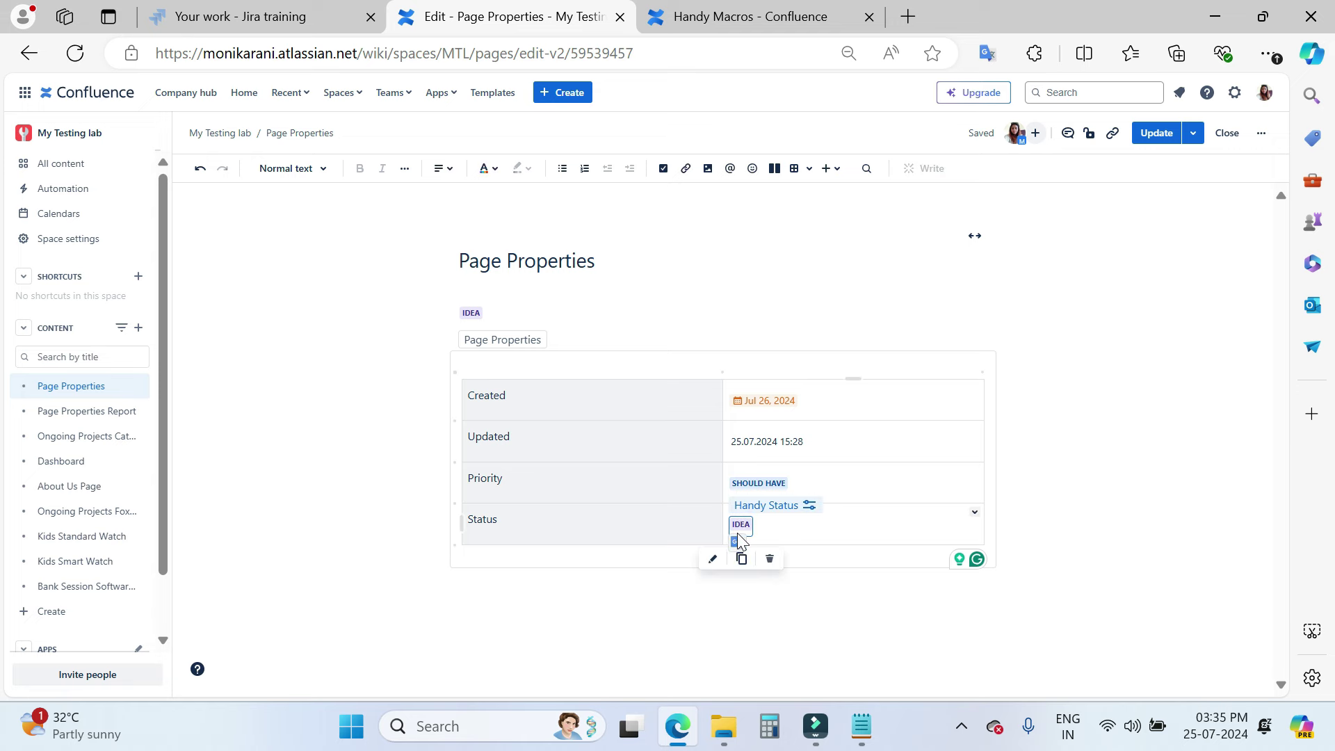
click(712, 559)
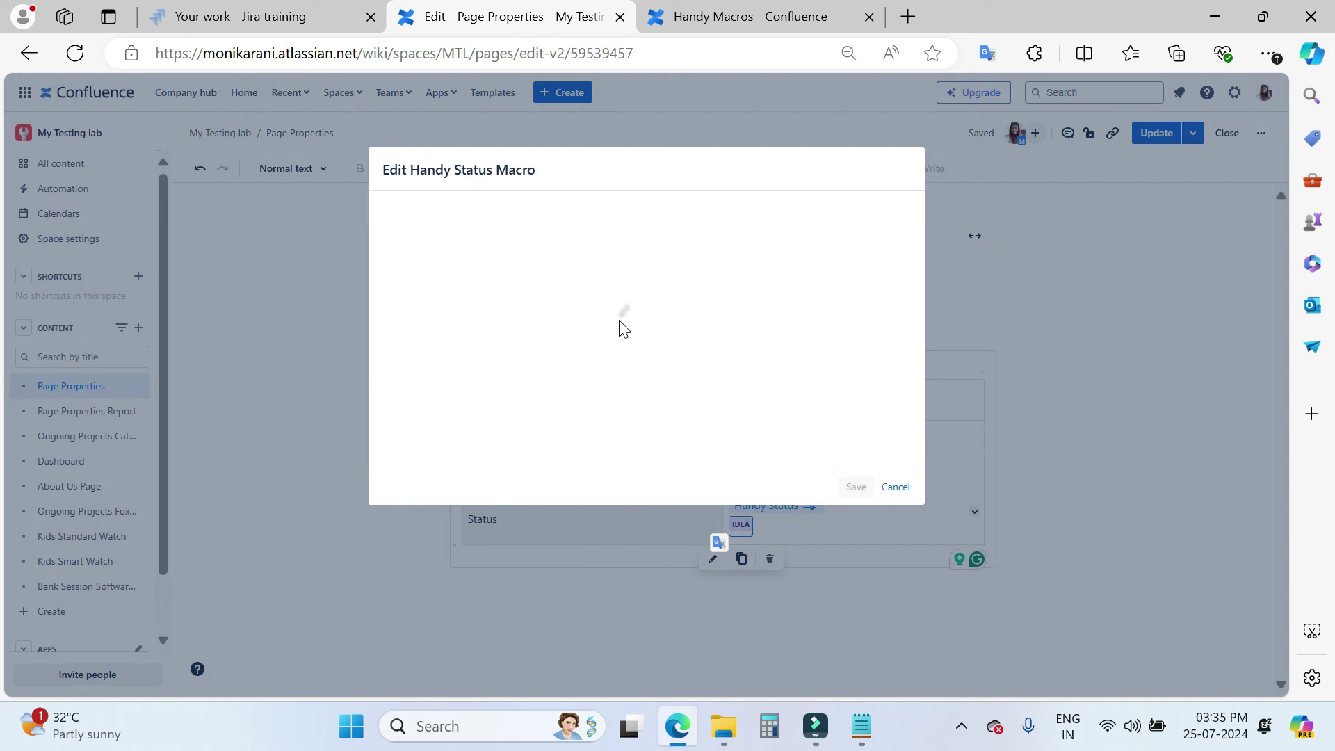
click(541, 230)
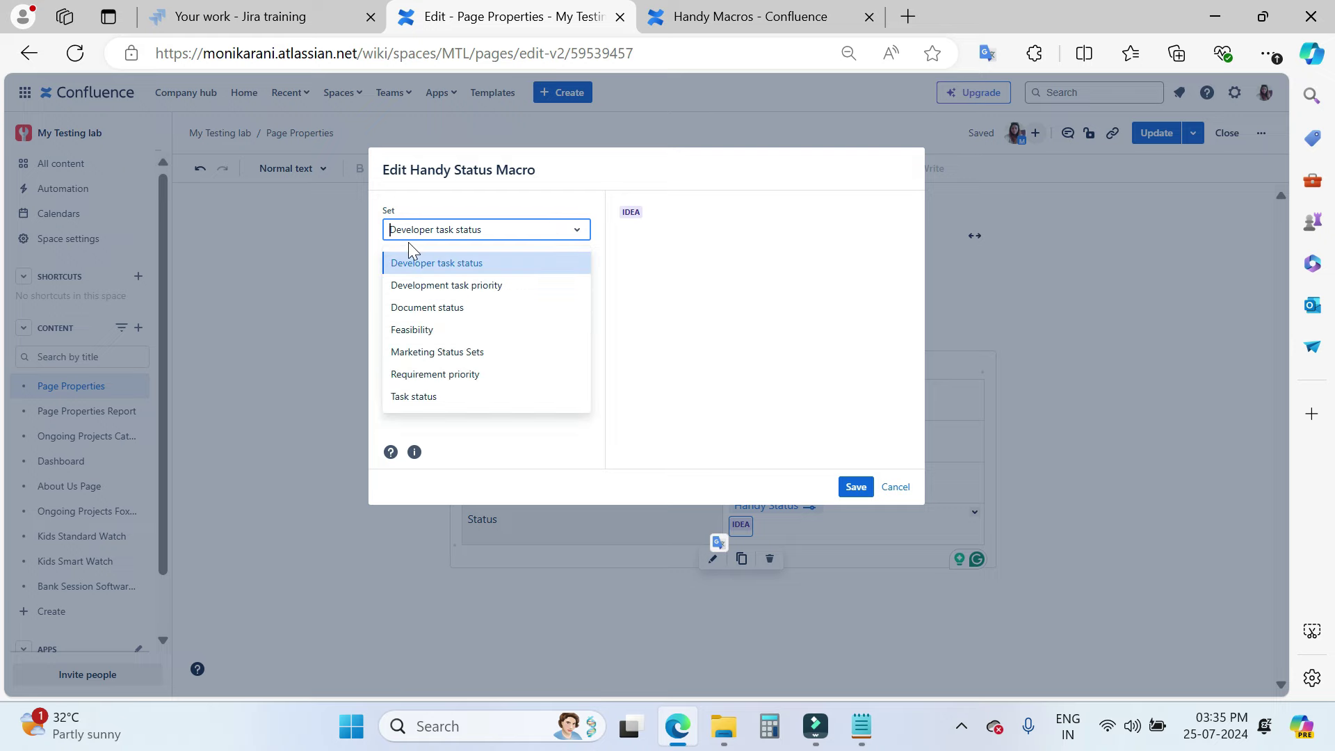
click(490, 228)
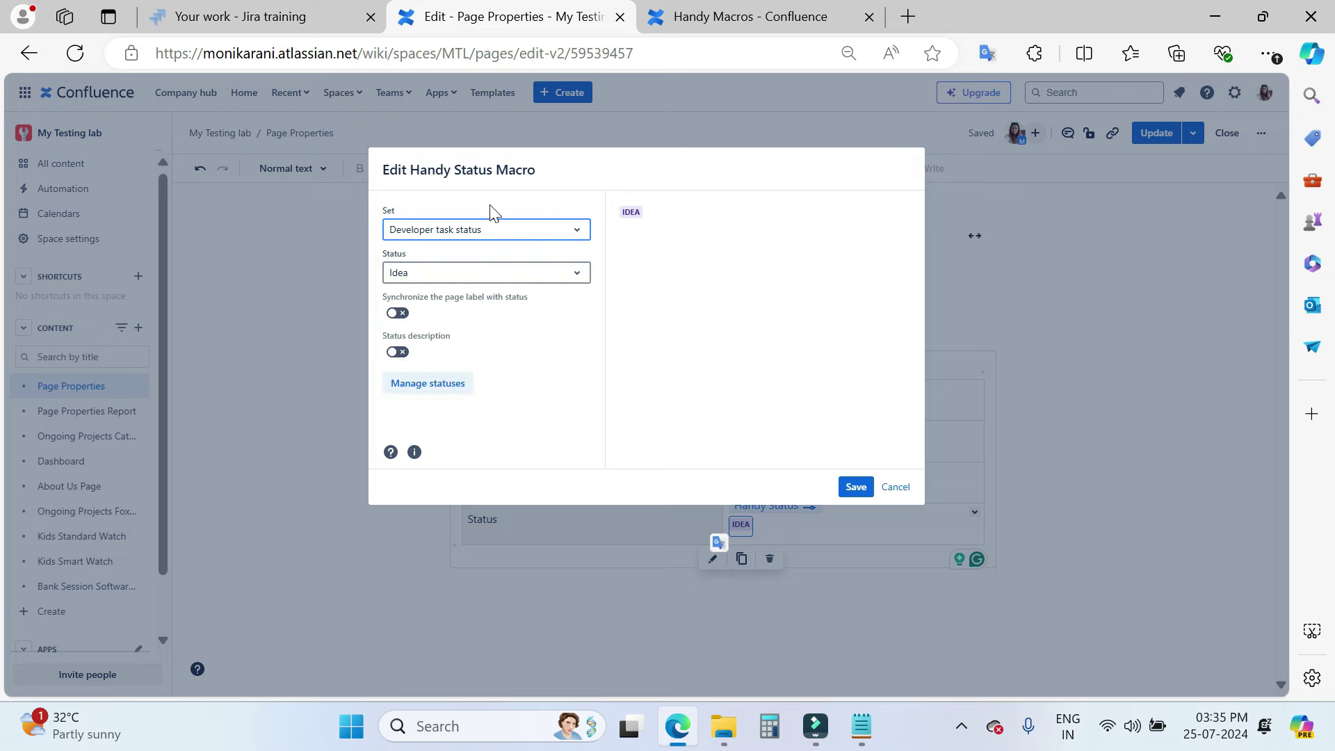
click(459, 276)
click(464, 280)
click(465, 279)
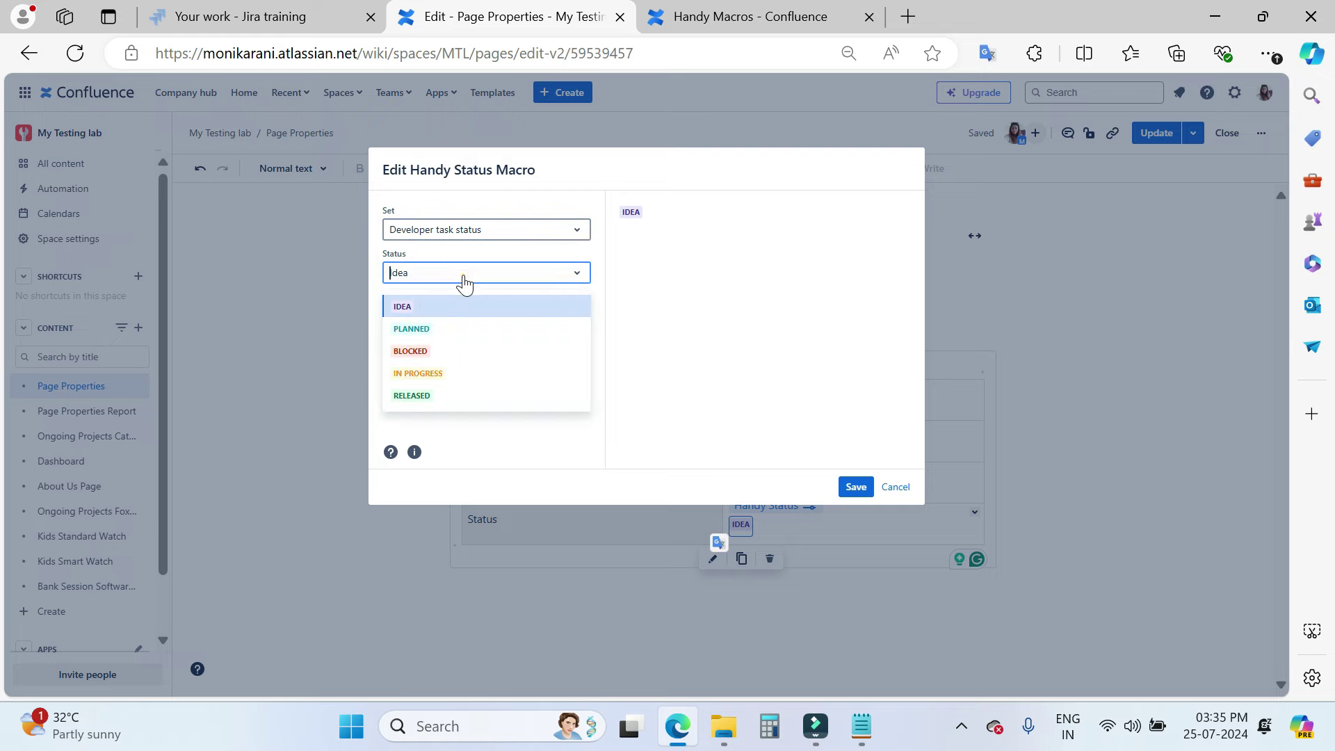
click(421, 327)
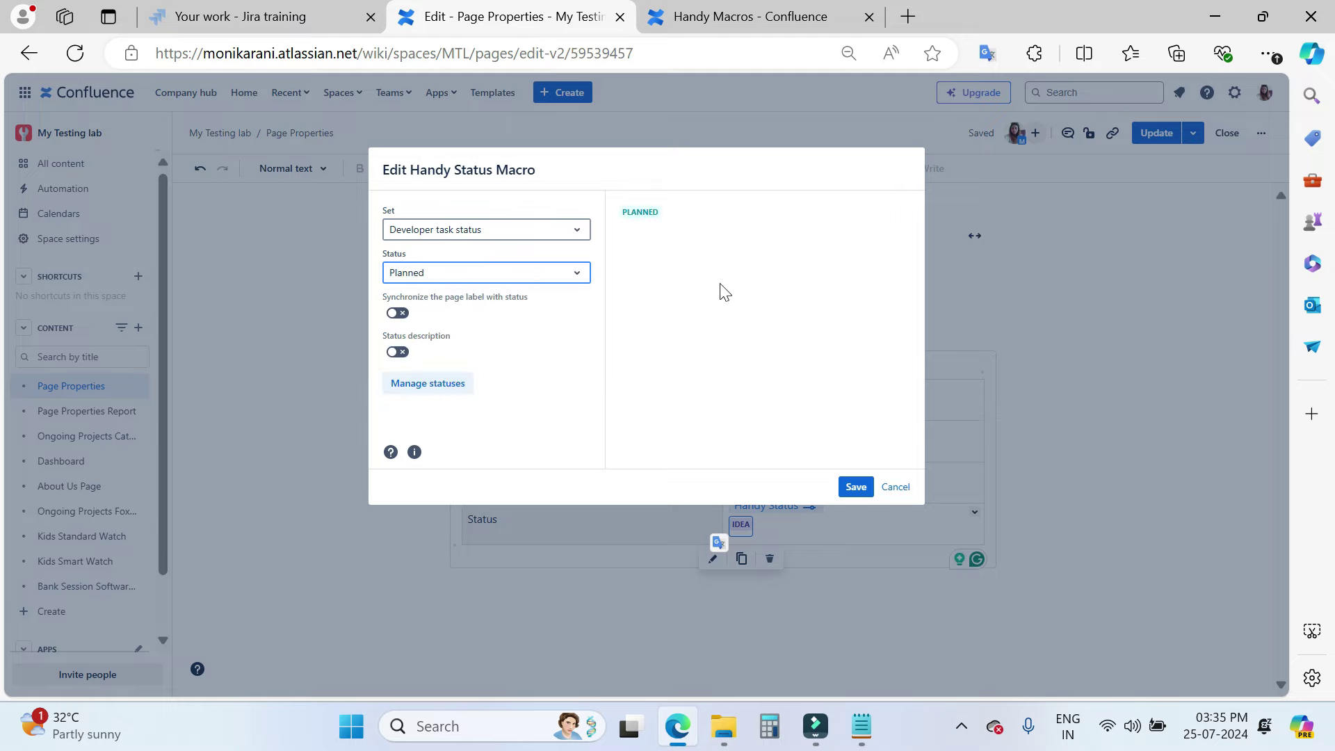
click(856, 487)
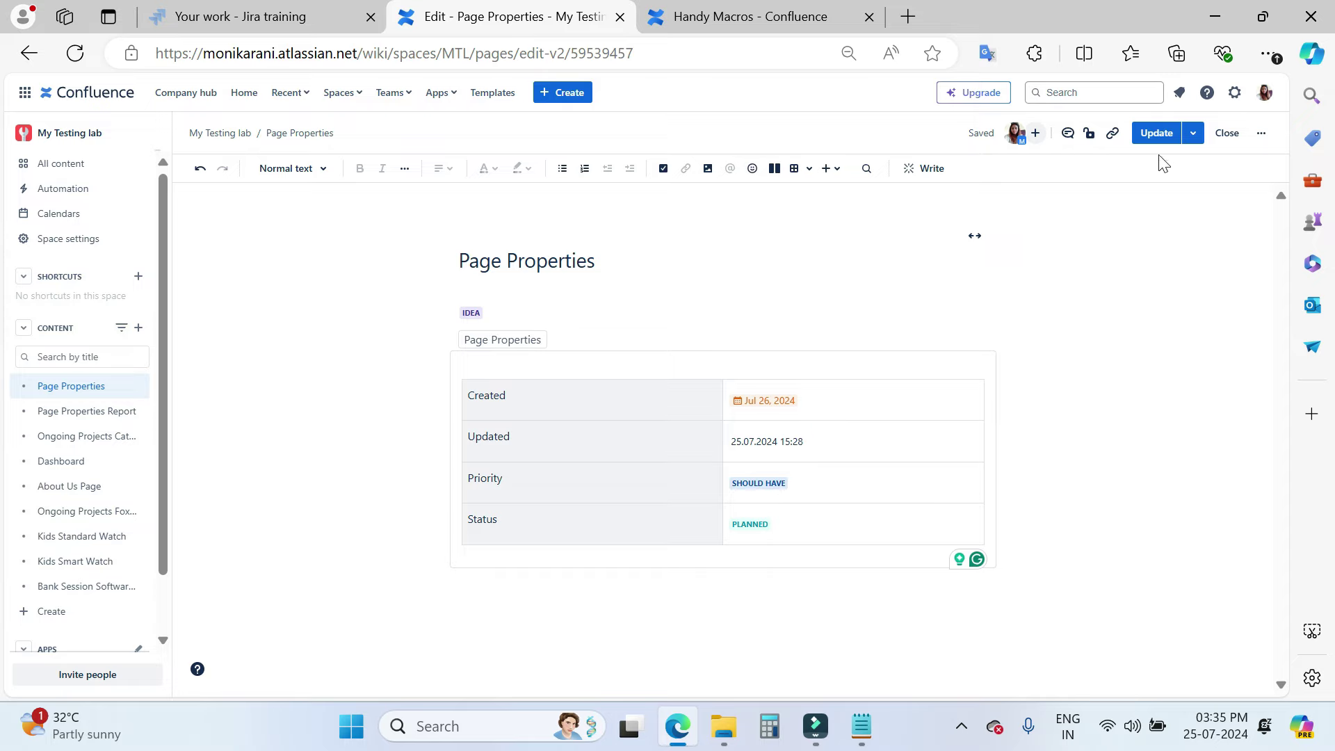
click(1157, 135)
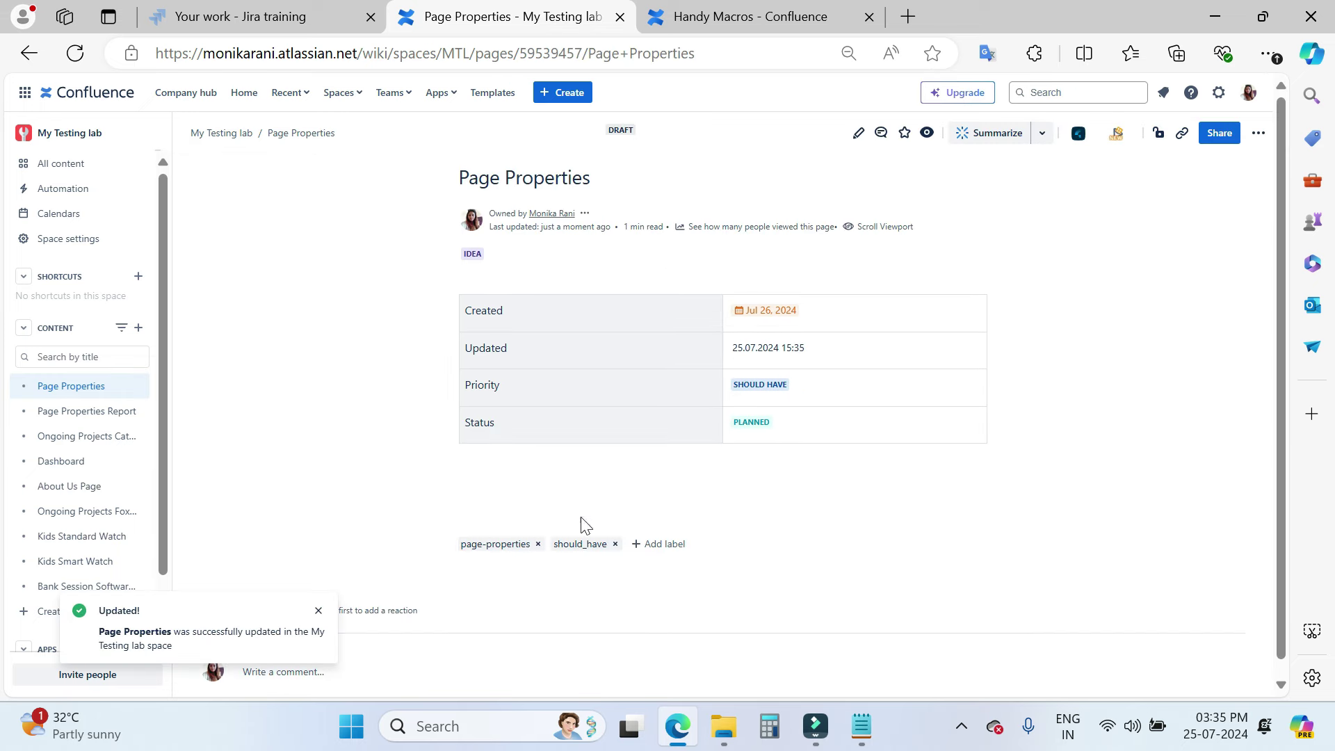
Step: Set the Created row's Handy Date to July 29, 2024 directly on the published page
click(774, 310)
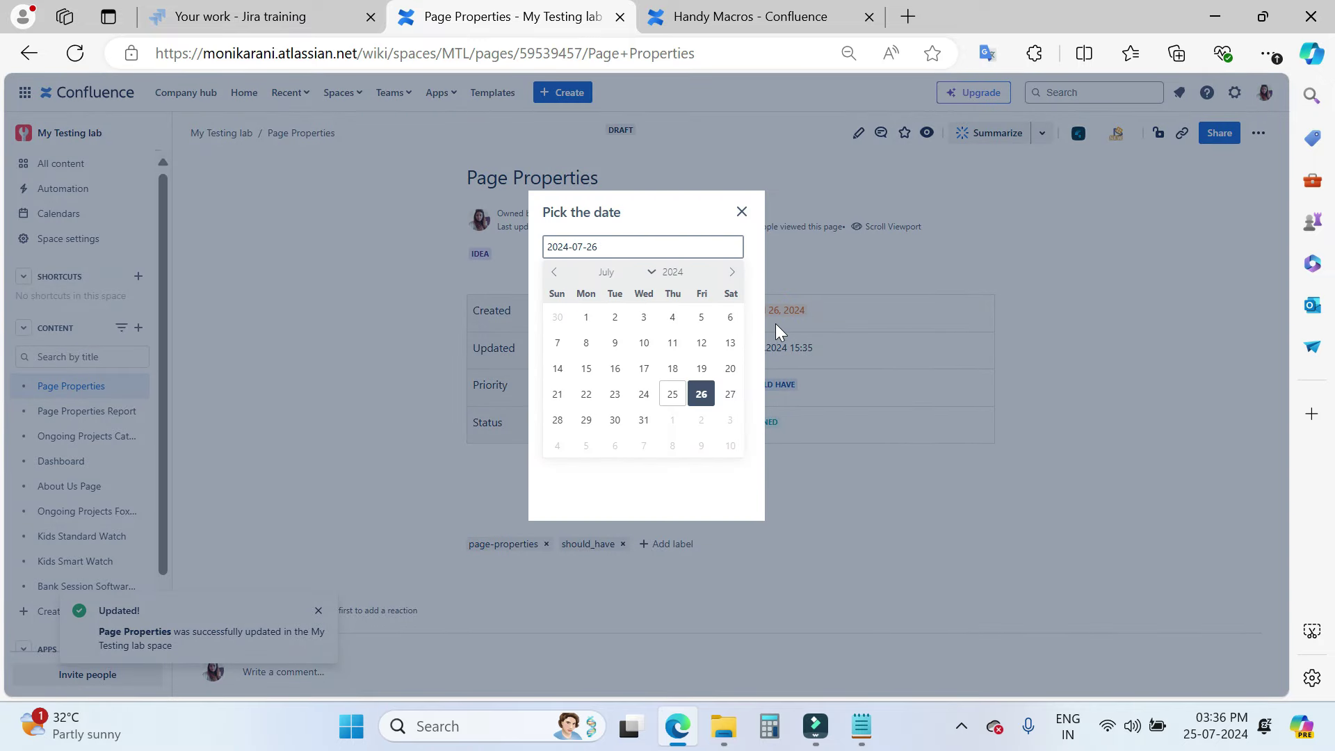
click(588, 421)
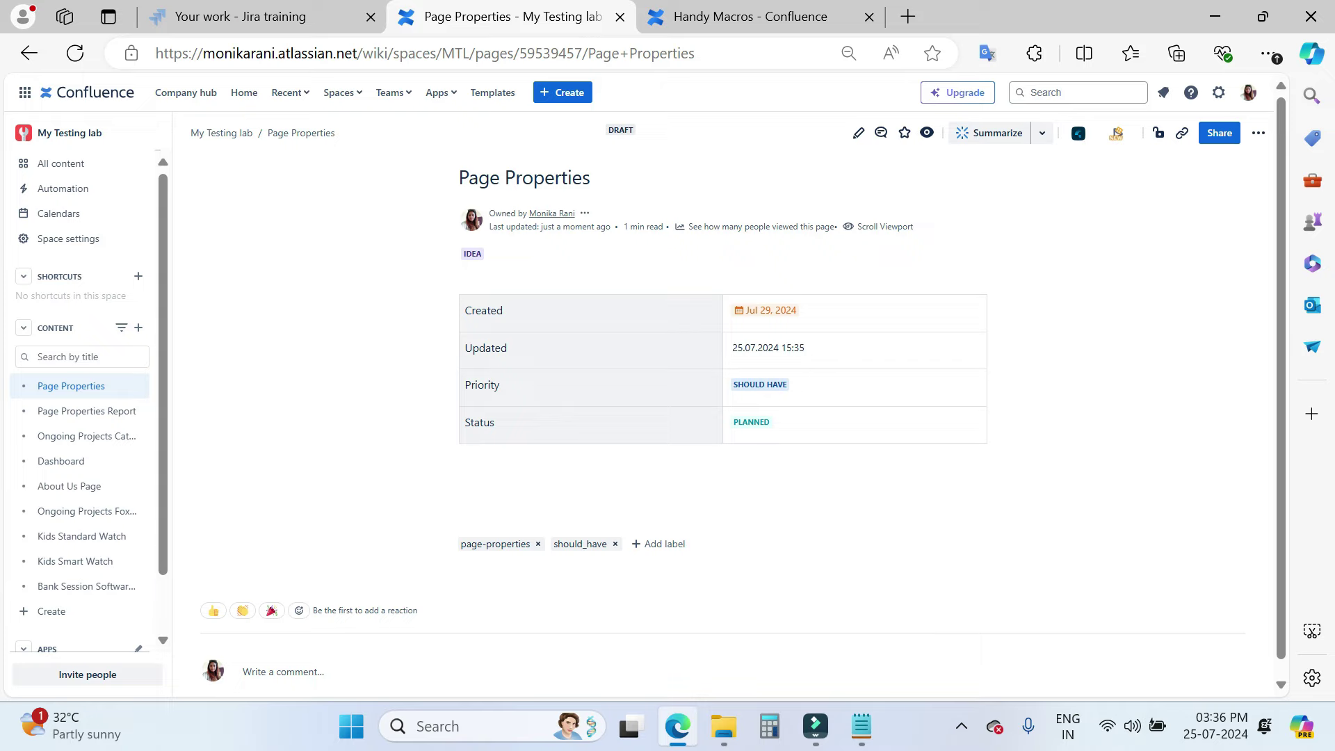
drag(738, 348, 1098, 367)
Step: View the status history of the Priority row's Handy Status on the published page and close it
click(761, 386)
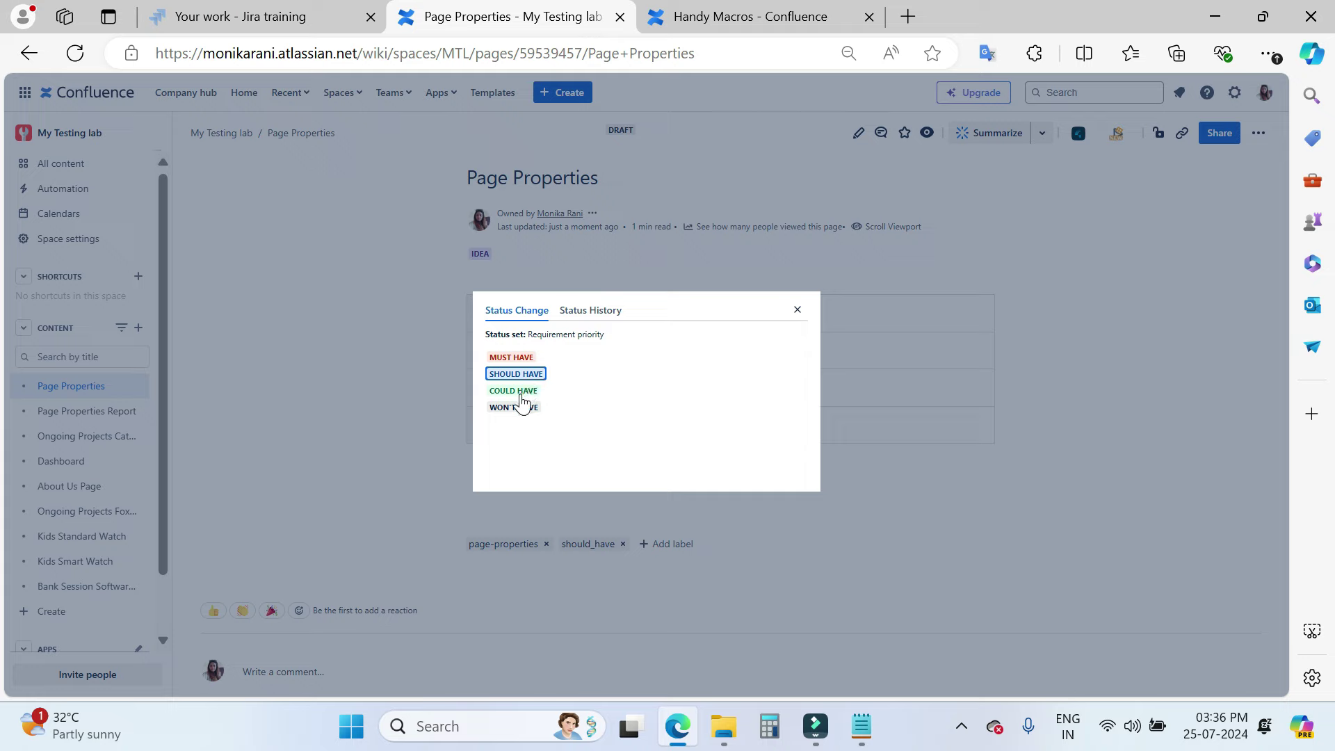
click(590, 315)
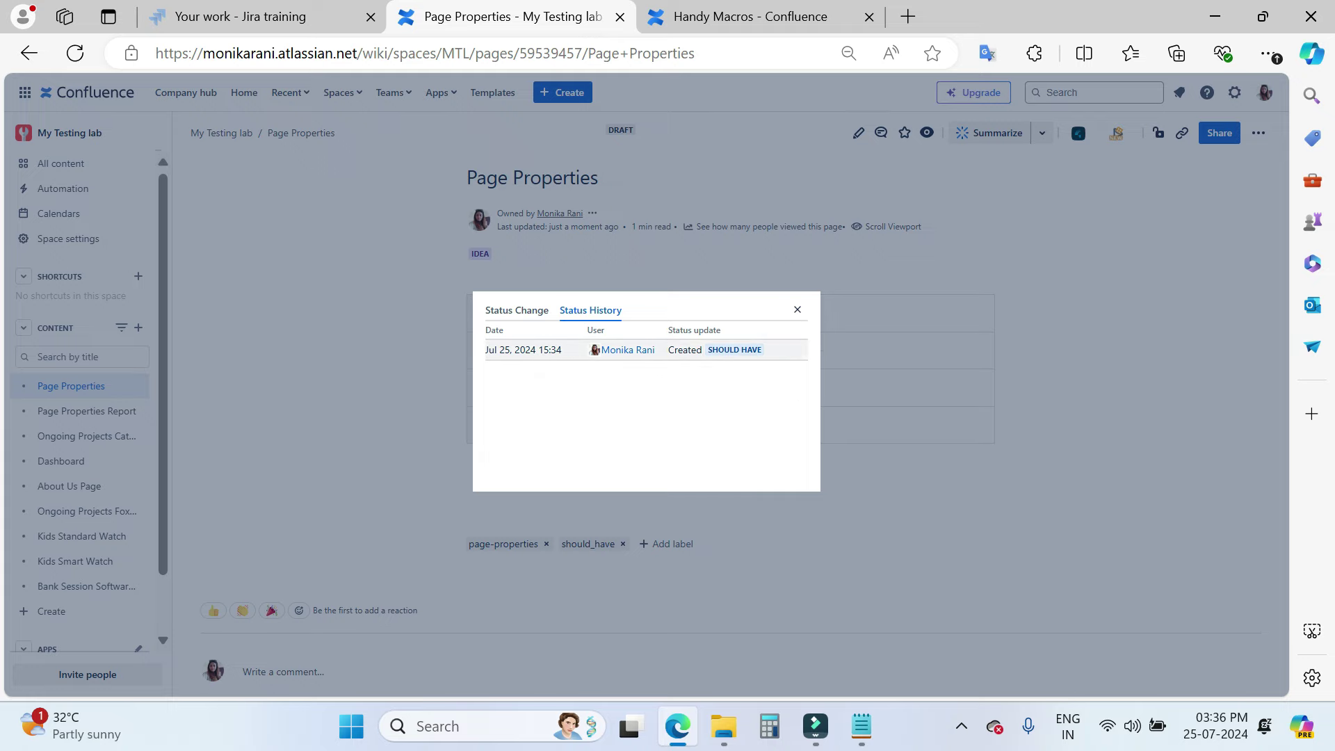
click(1097, 549)
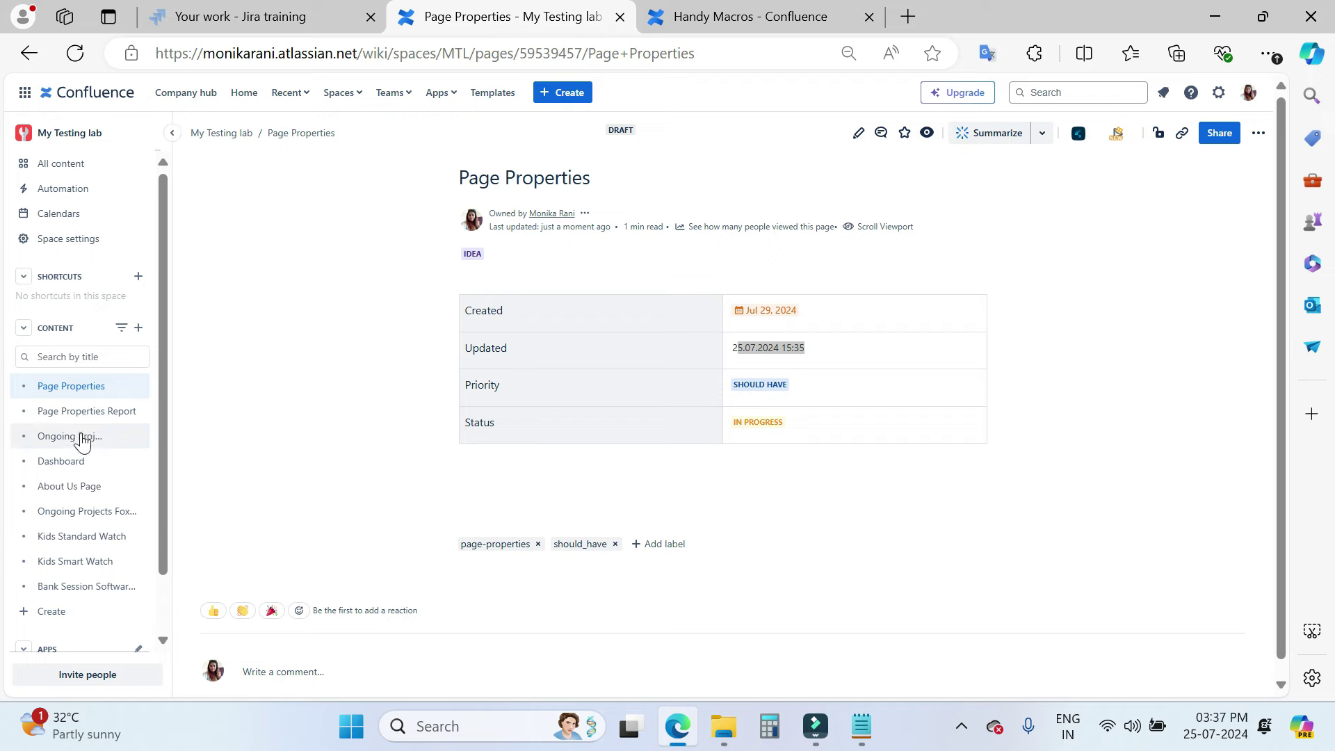
Step: Go to the Page Properties Report page and open it for editing
click(72, 412)
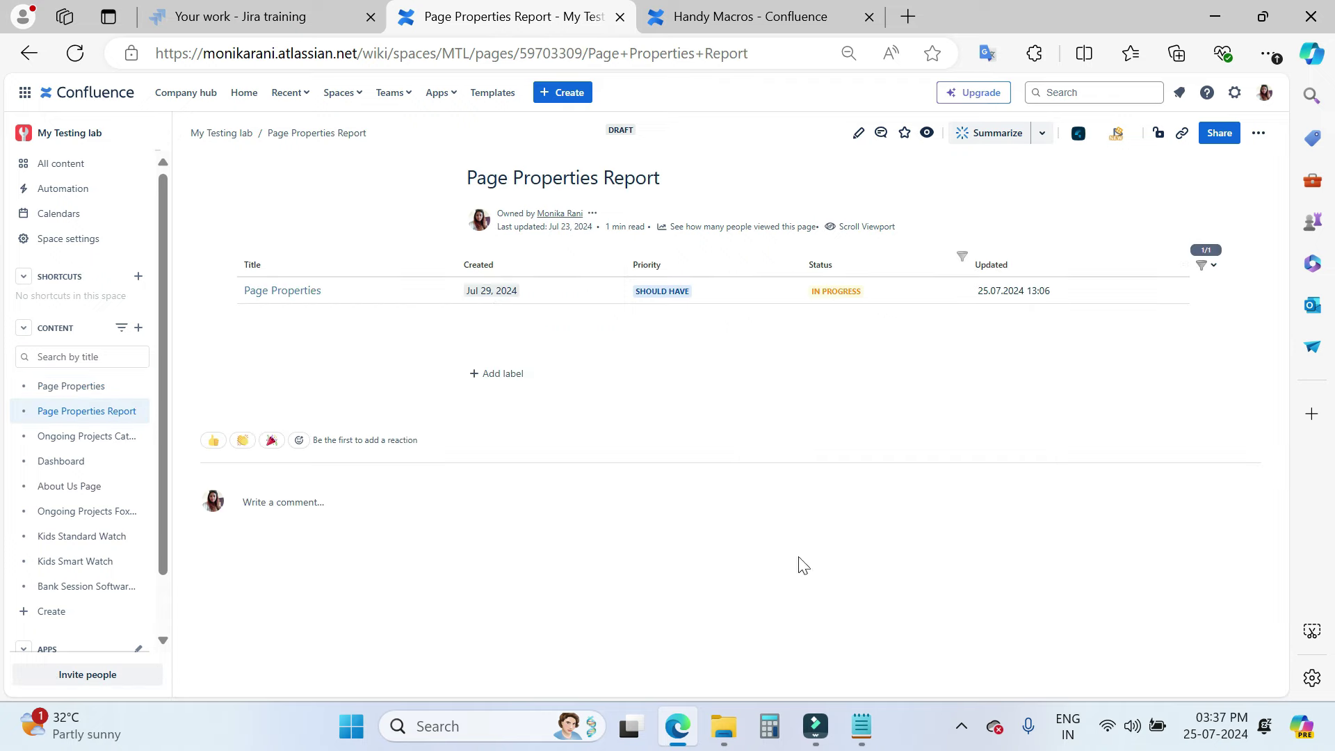
mouse_move(959, 268)
key(e)
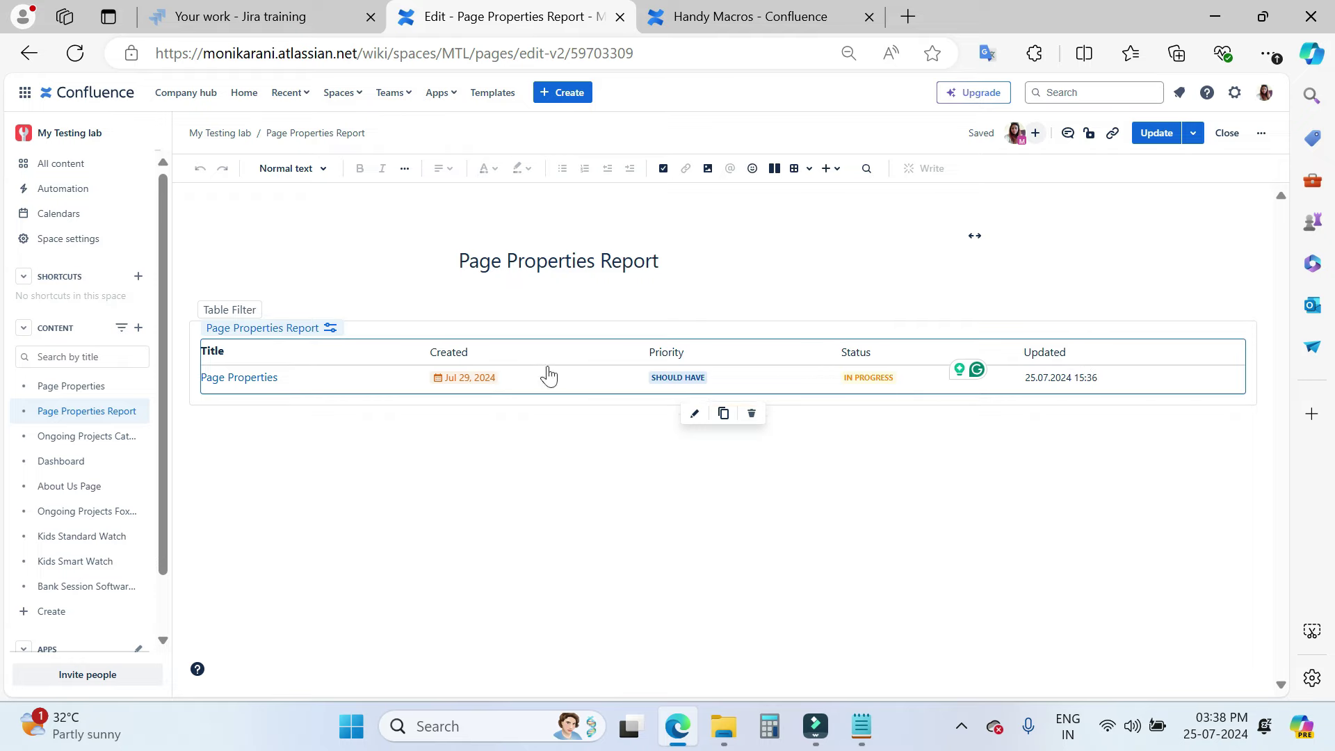
Step: Review the Columns to show option in the Page Properties Report macro, leave it empty, save the macro and publish the page
click(694, 414)
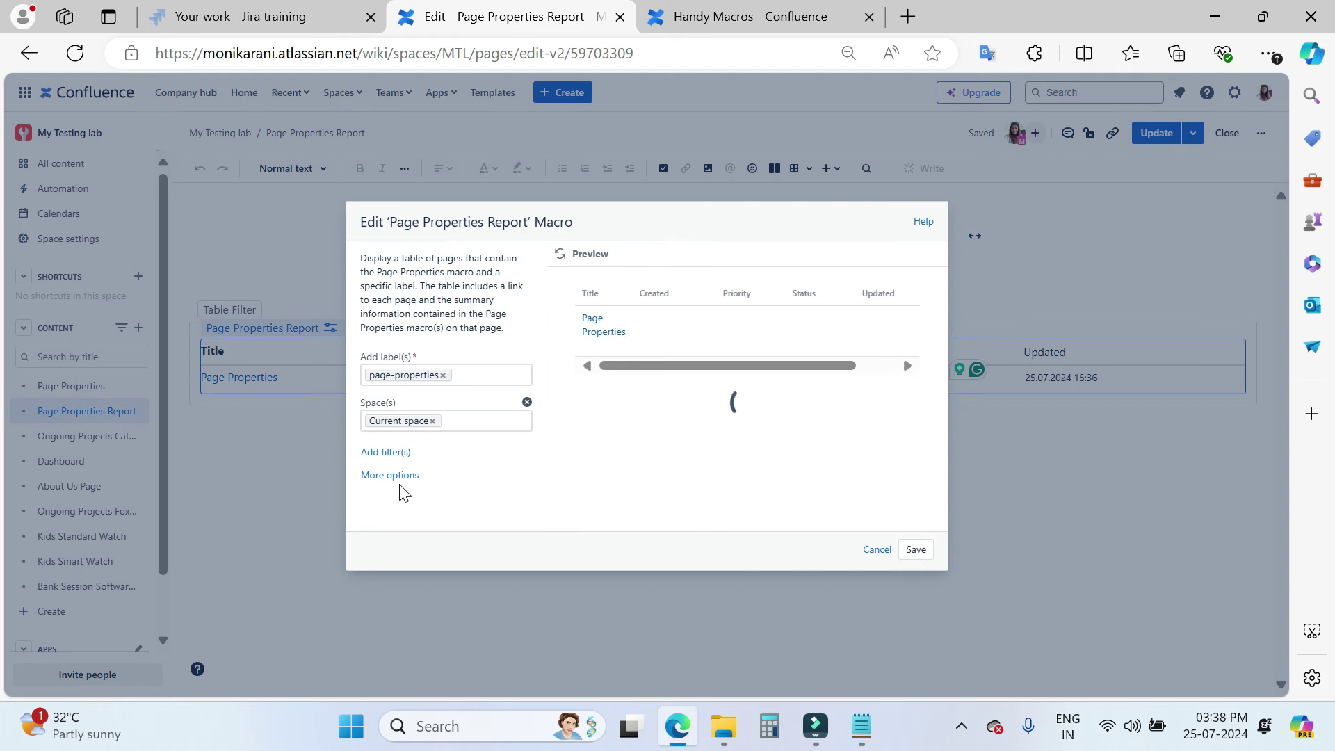
click(396, 477)
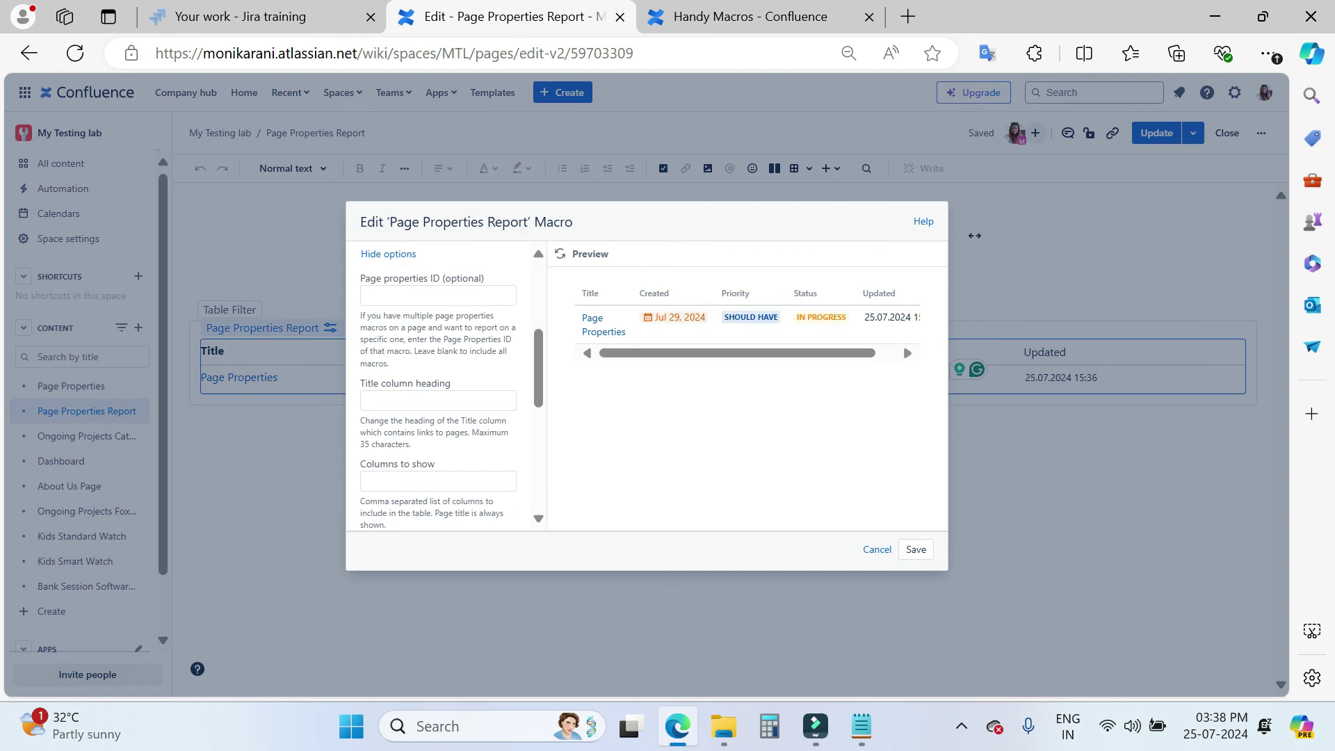
scroll(398, 480, down, 2)
click(398, 378)
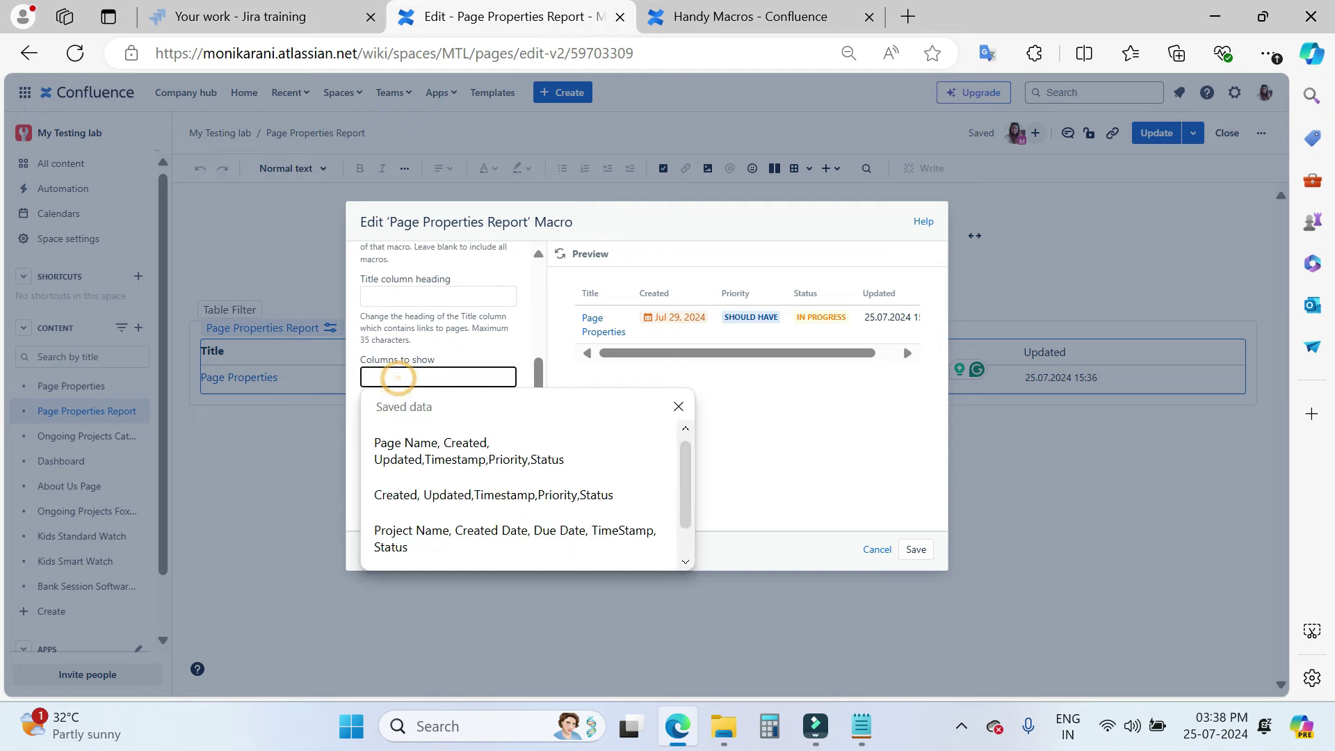
click(678, 406)
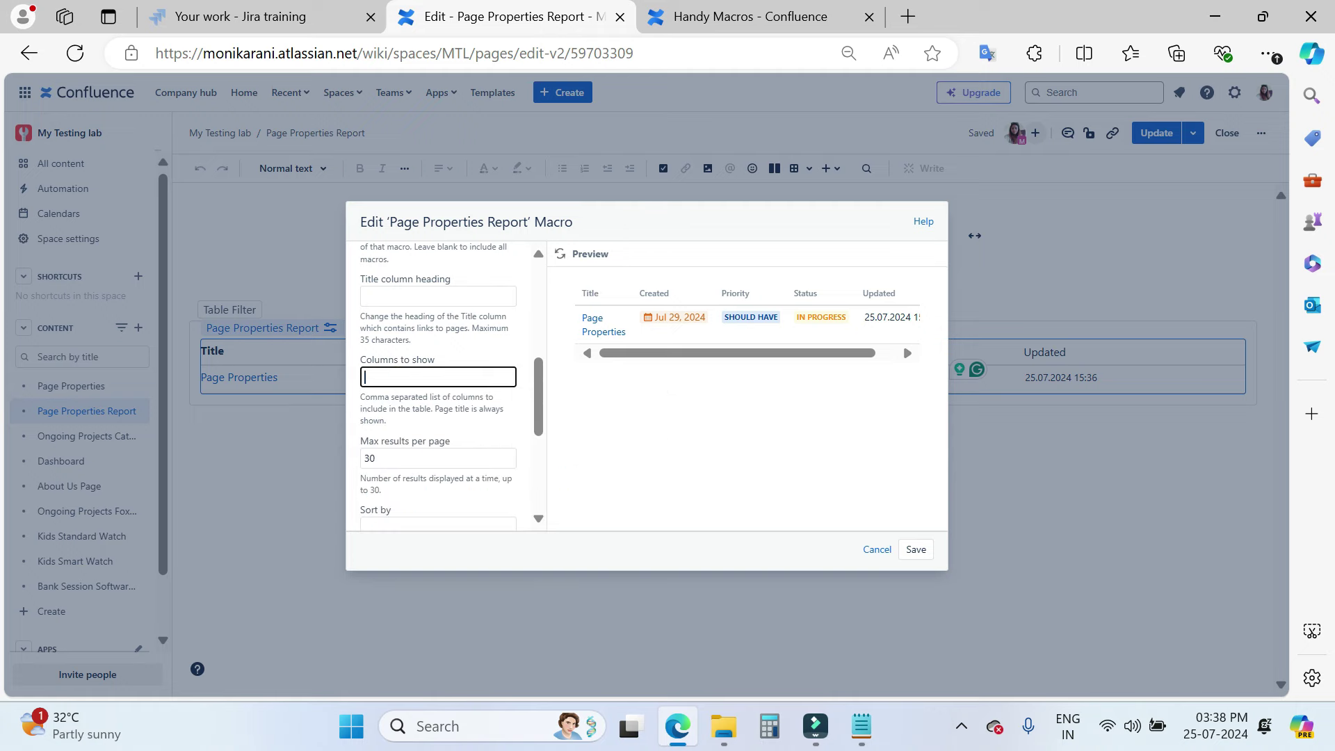
mouse_move(365, 397)
mouse_down()
mouse_move(489, 397)
mouse_move(371, 410)
mouse_up()
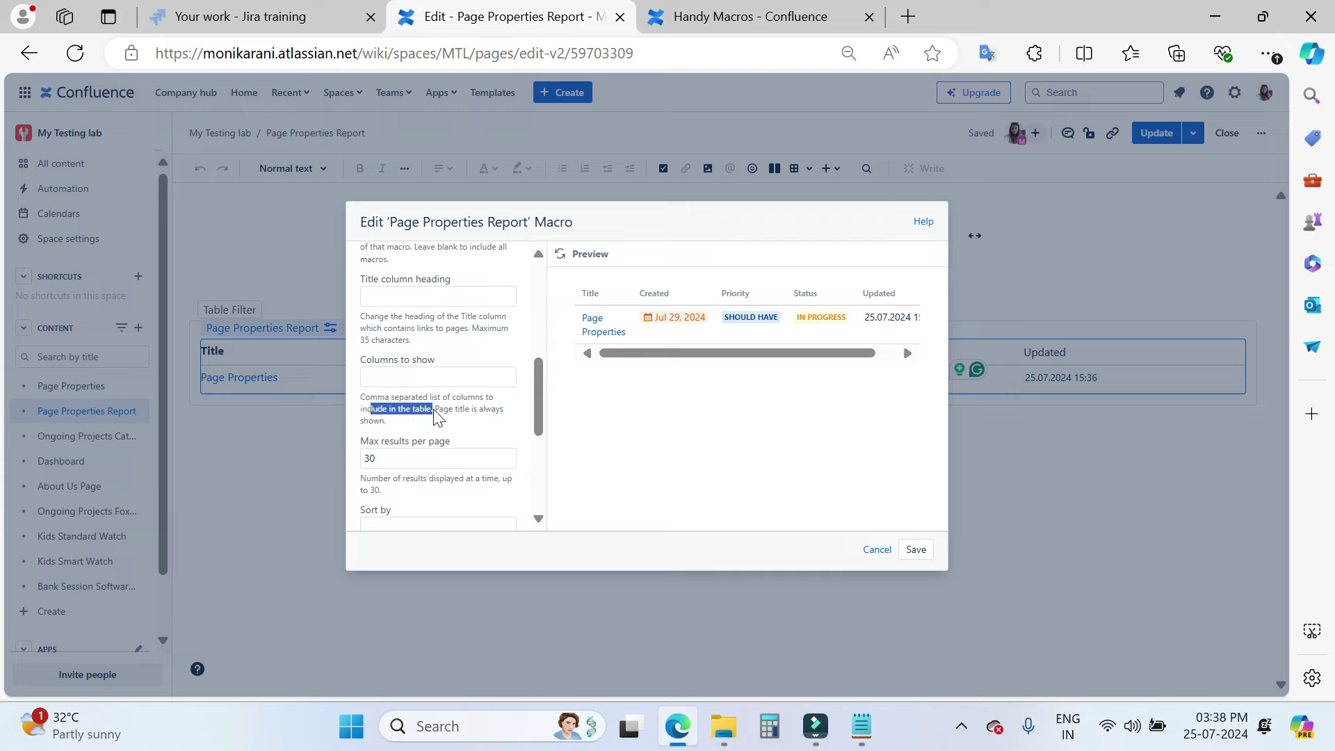
drag(457, 411, 504, 410)
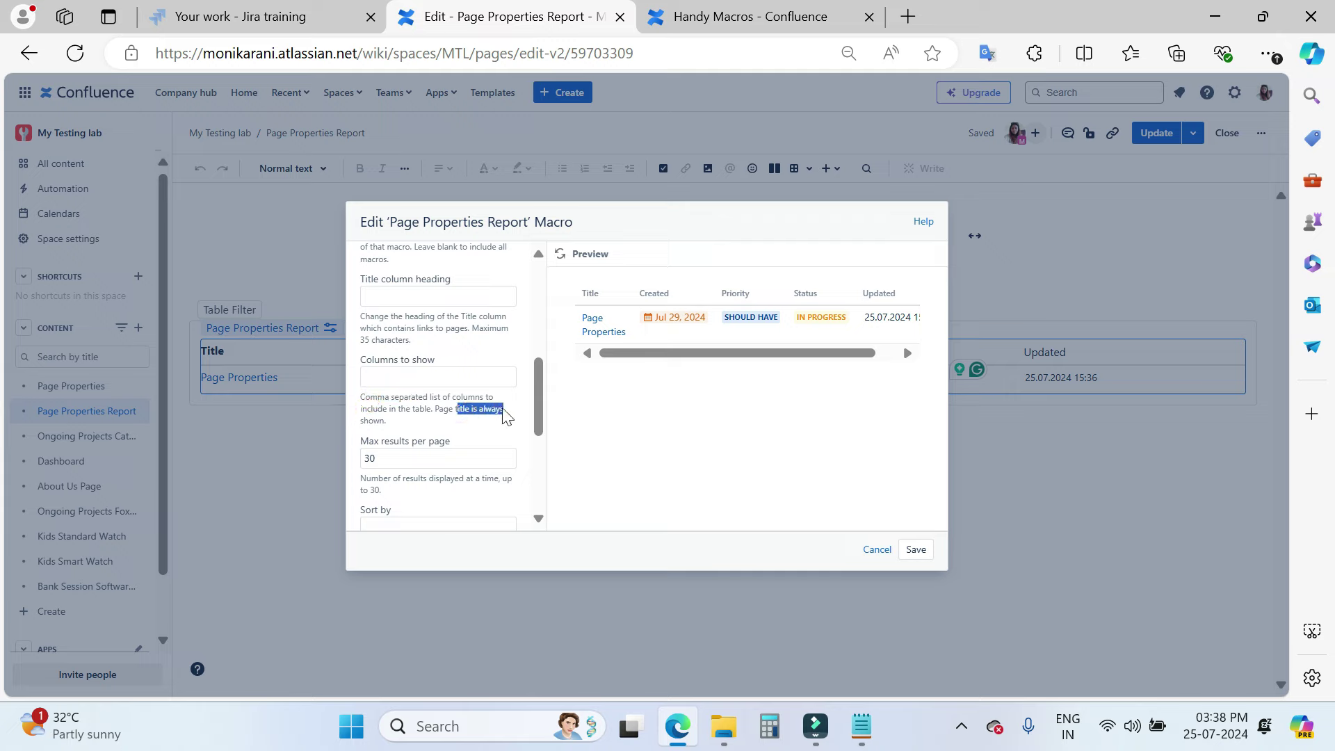
click(395, 428)
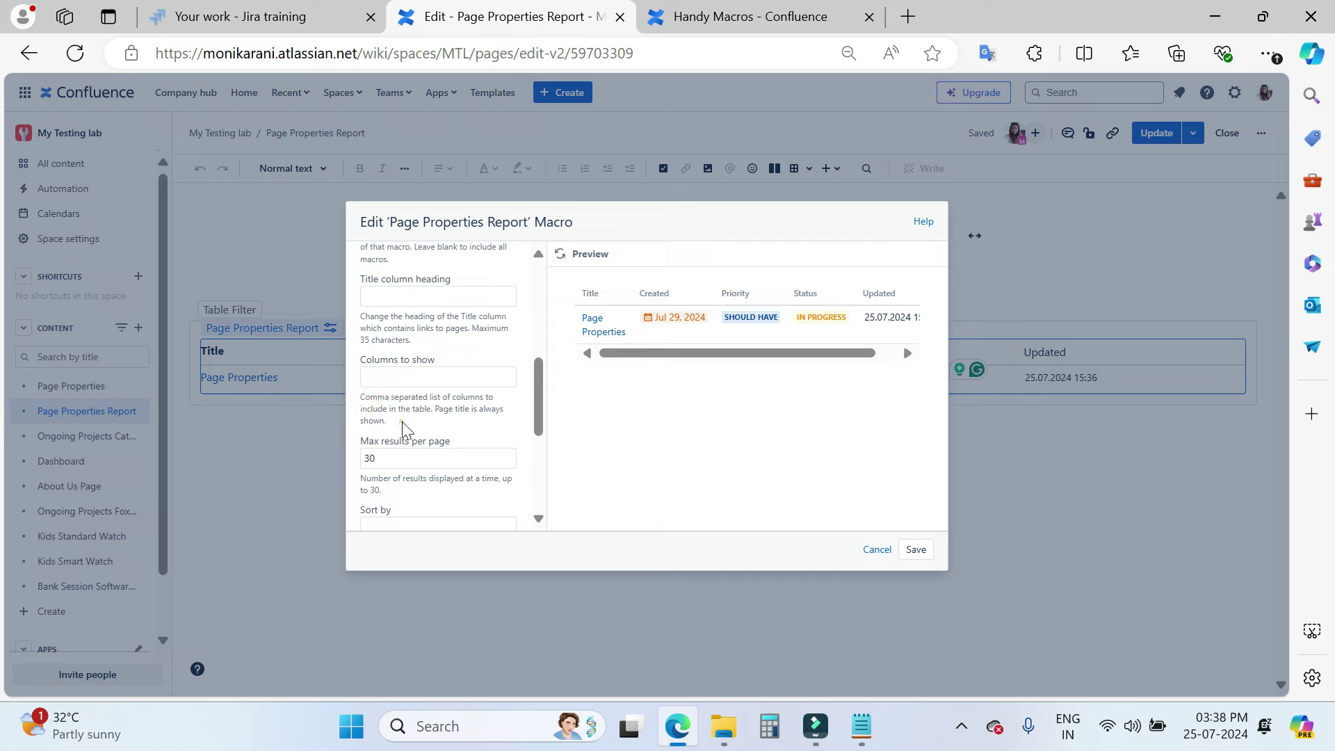
click(916, 551)
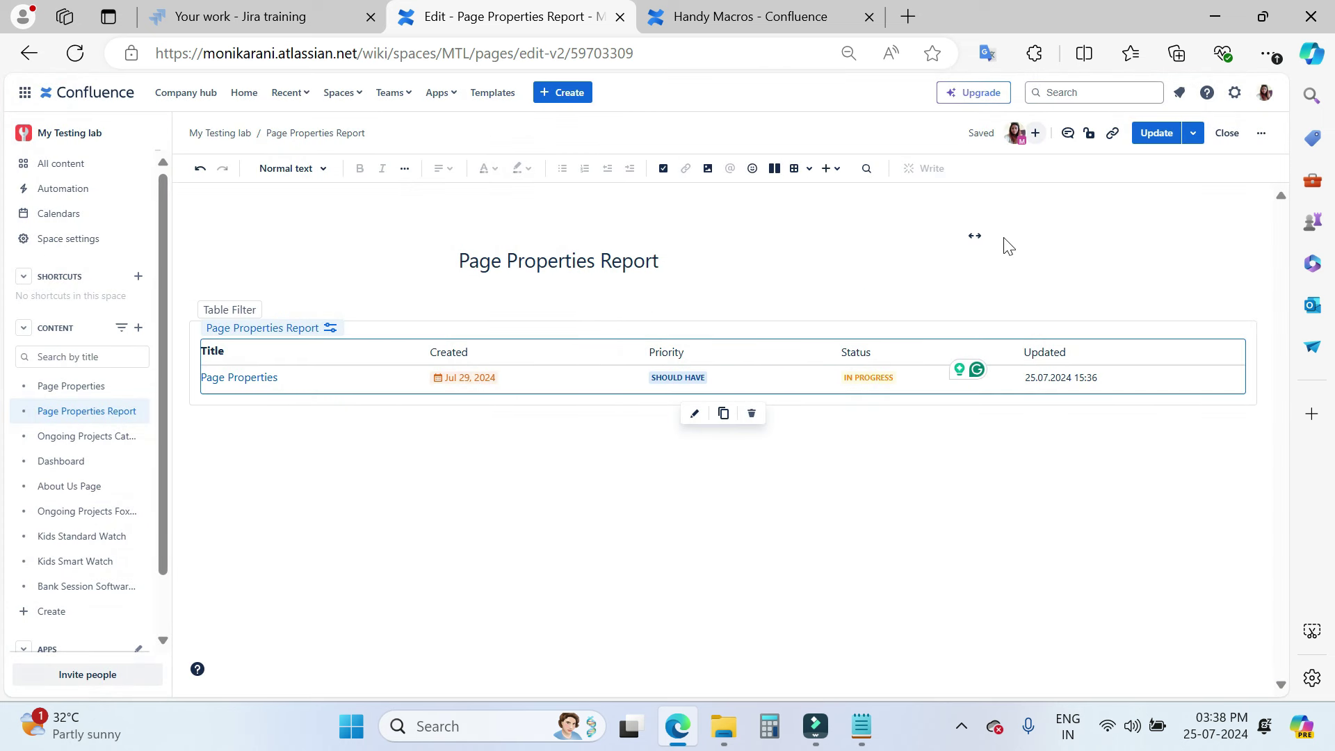
click(1155, 134)
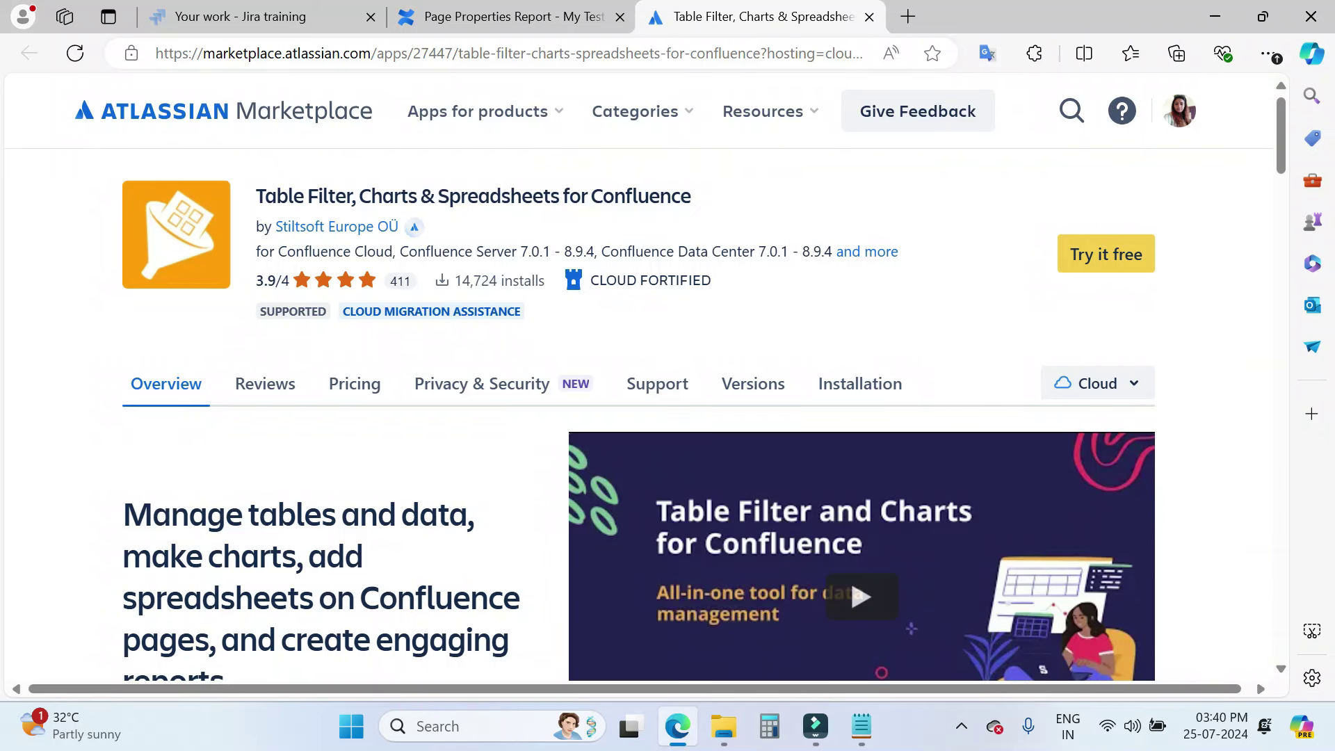
Step: View the Marketplace listing of Table Filter, Charts & Spreadsheets for Confluence and return to the Page Properties Report page
drag(411, 195, 731, 208)
click(816, 199)
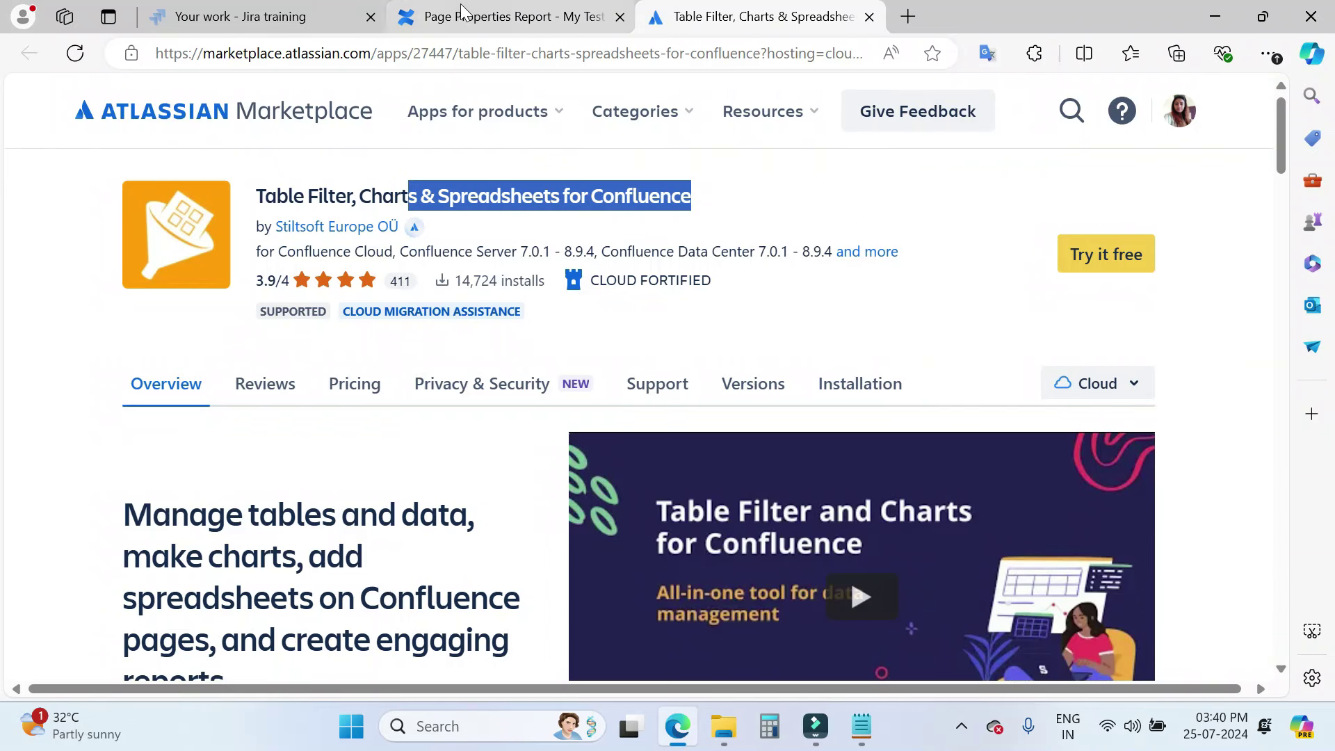
click(464, 21)
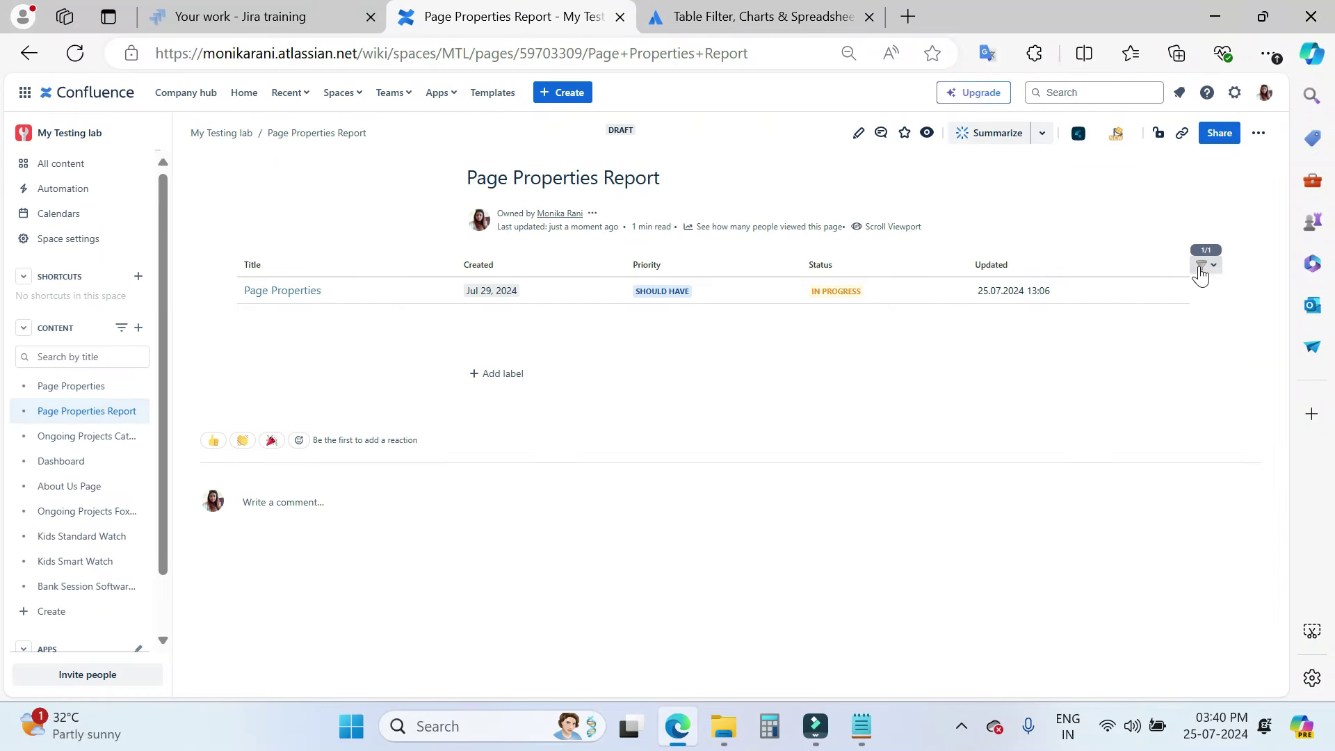
Step: Hide the Title column of the report table through Table Filter, restore it and dismiss the column filter
click(1217, 276)
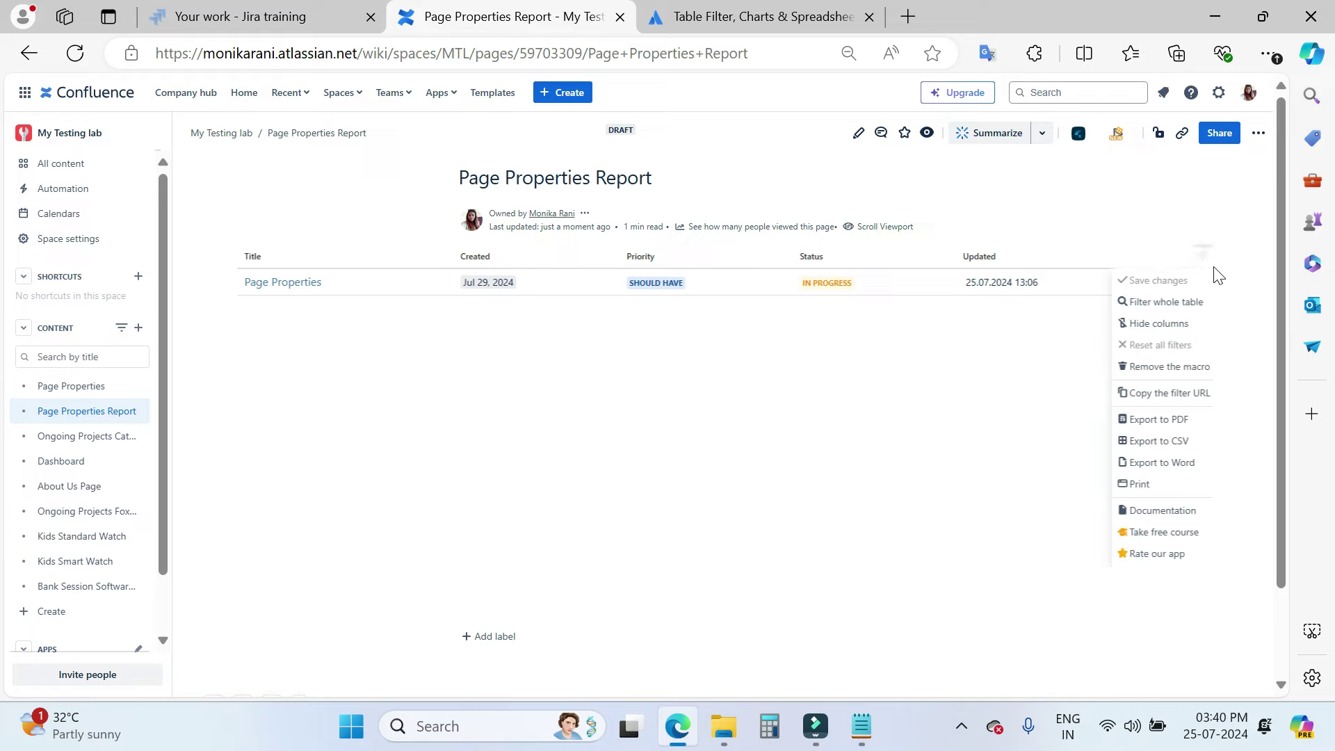
click(1170, 325)
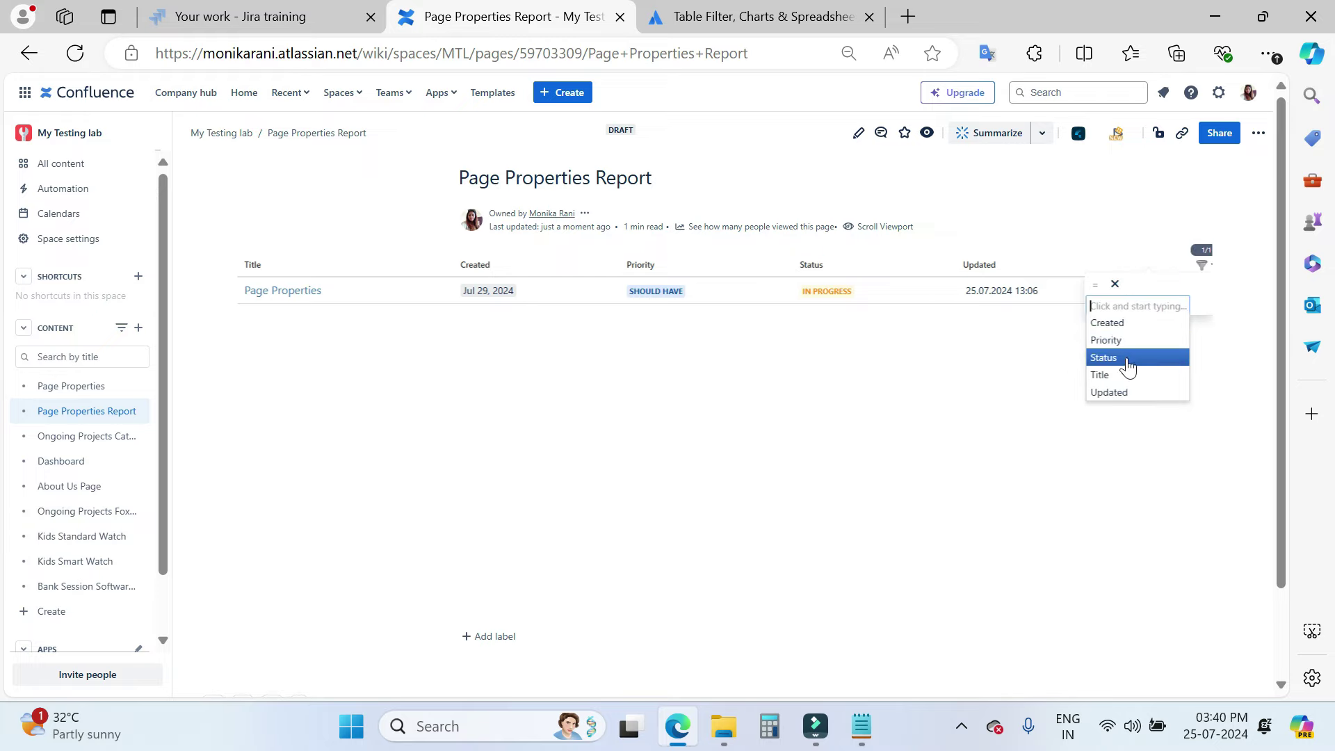
click(1127, 376)
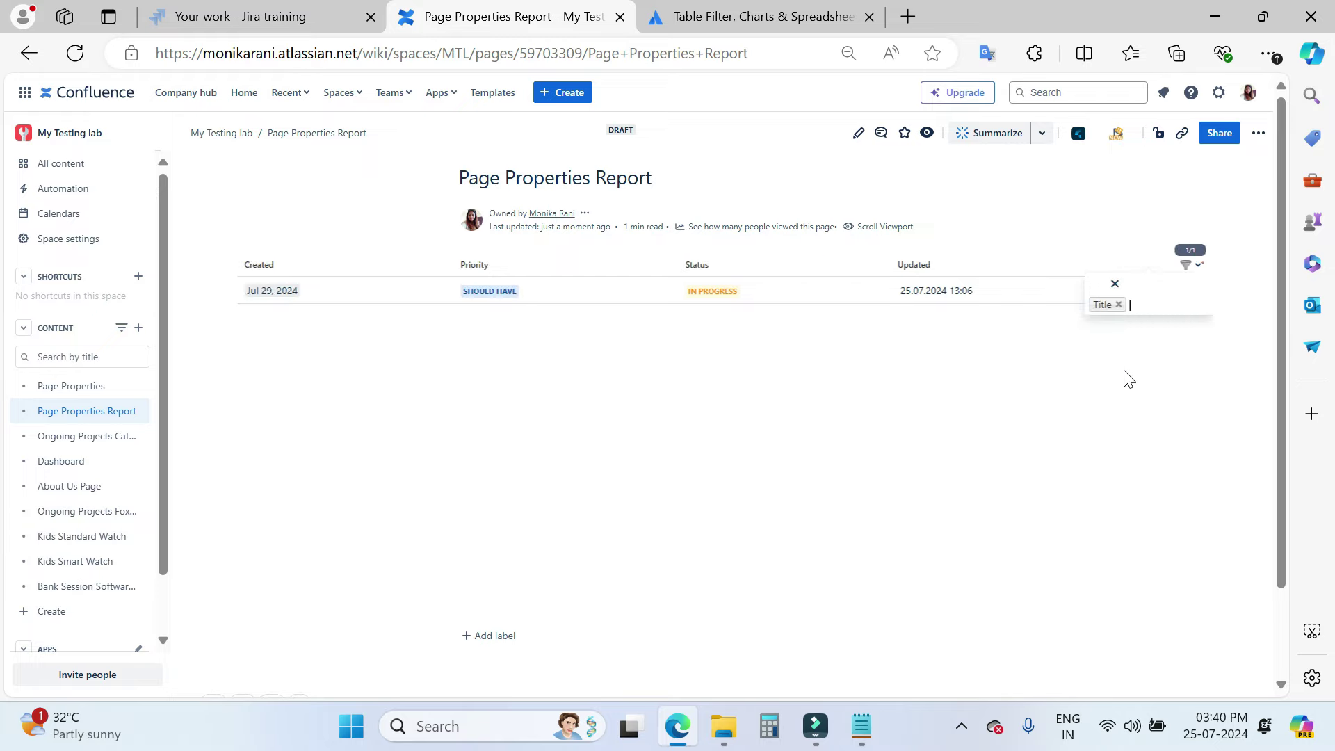
click(1119, 305)
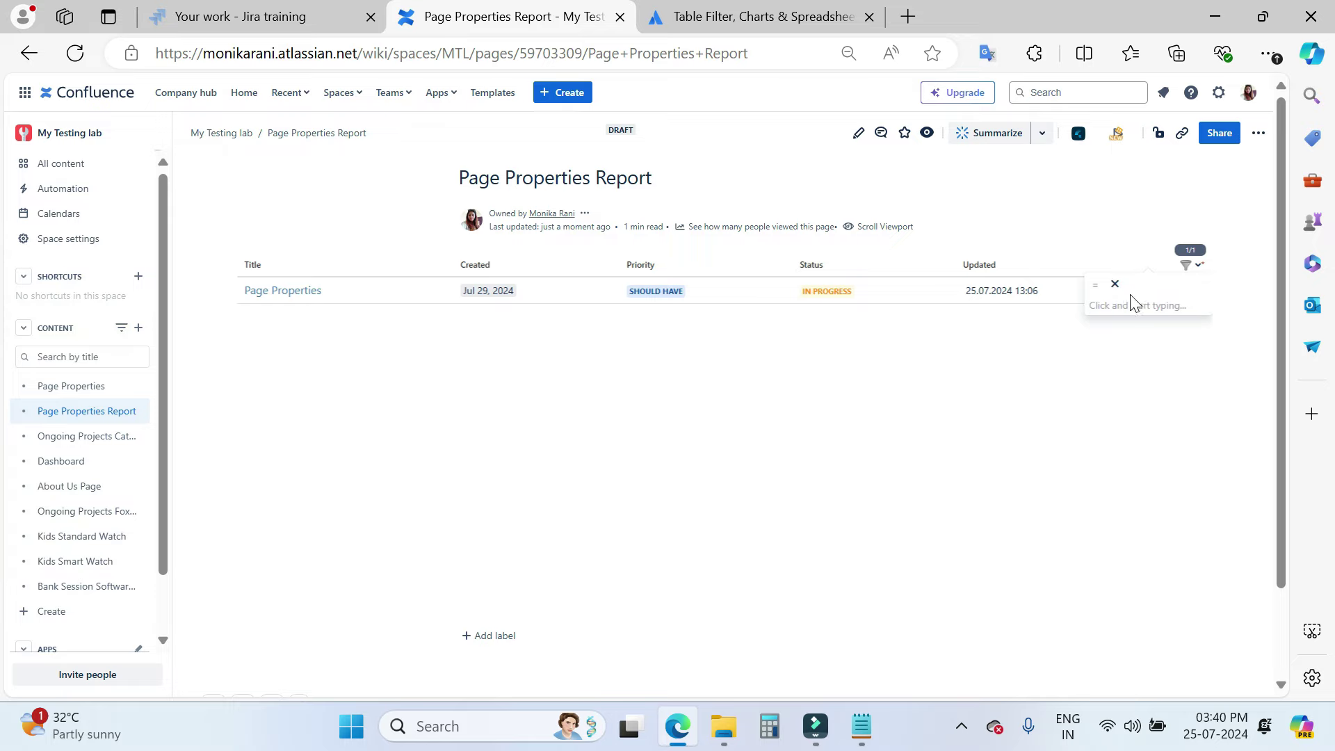
click(1115, 284)
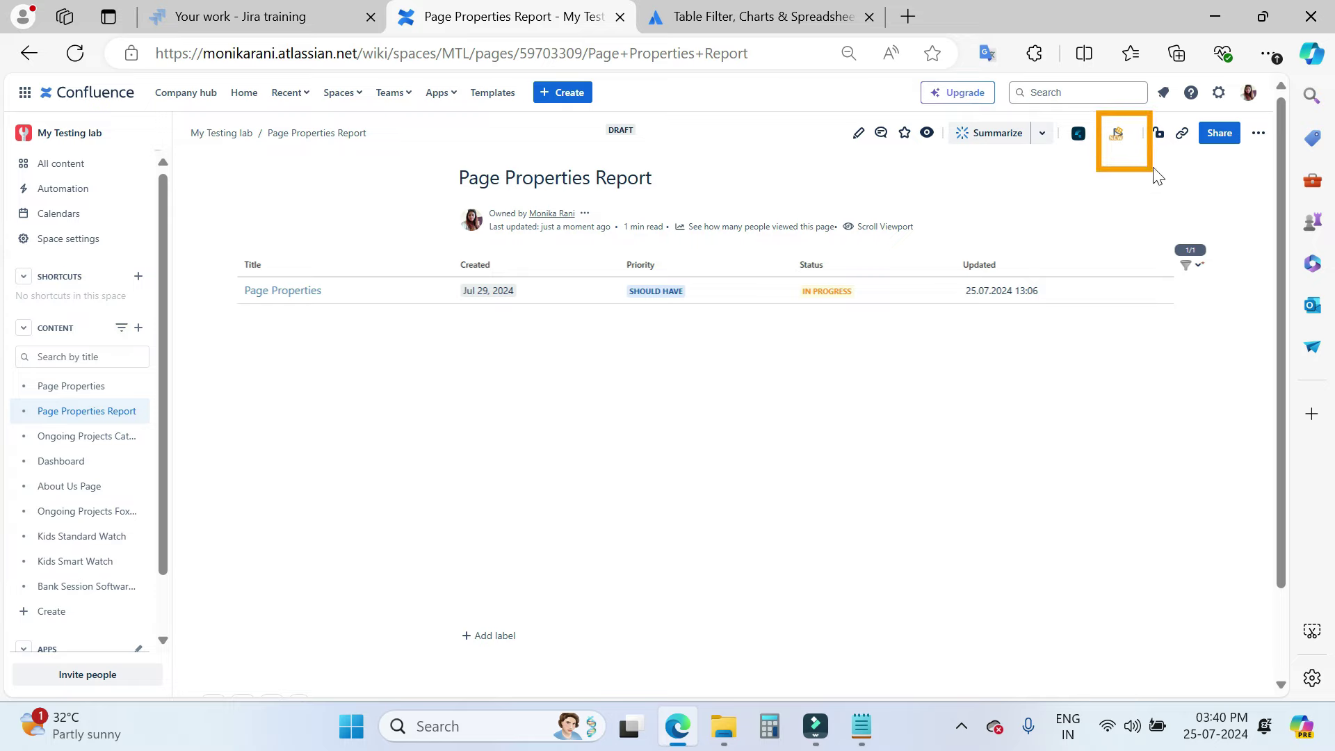
Step: Look at the table macros available for the report page and the filter control of its Title column
click(1117, 136)
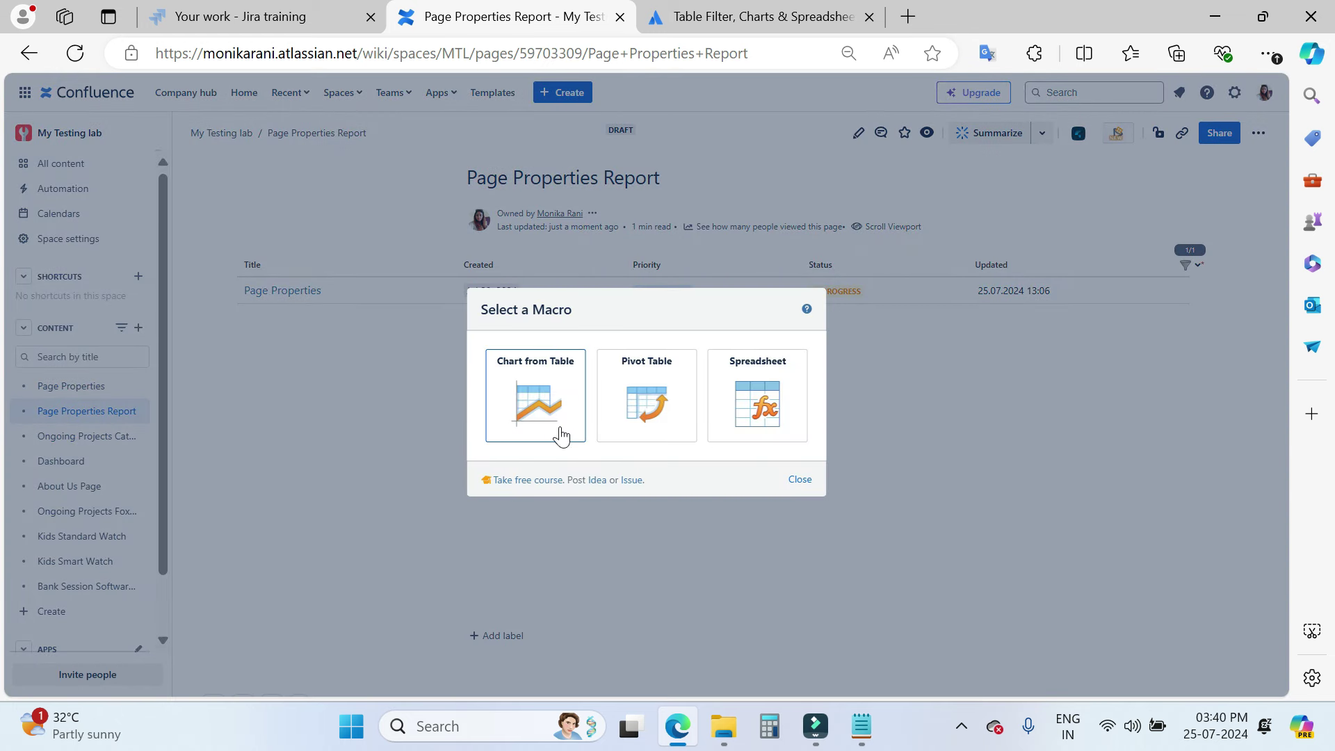
click(800, 480)
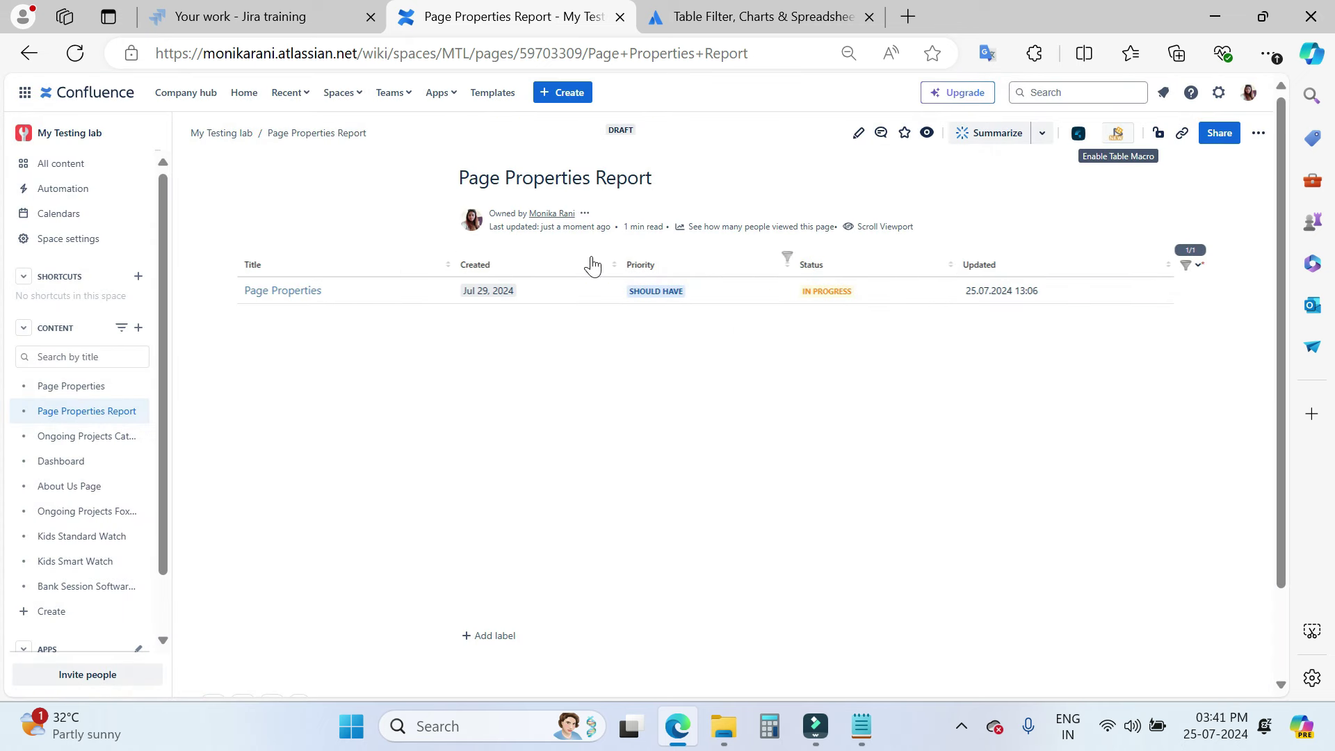
click(449, 263)
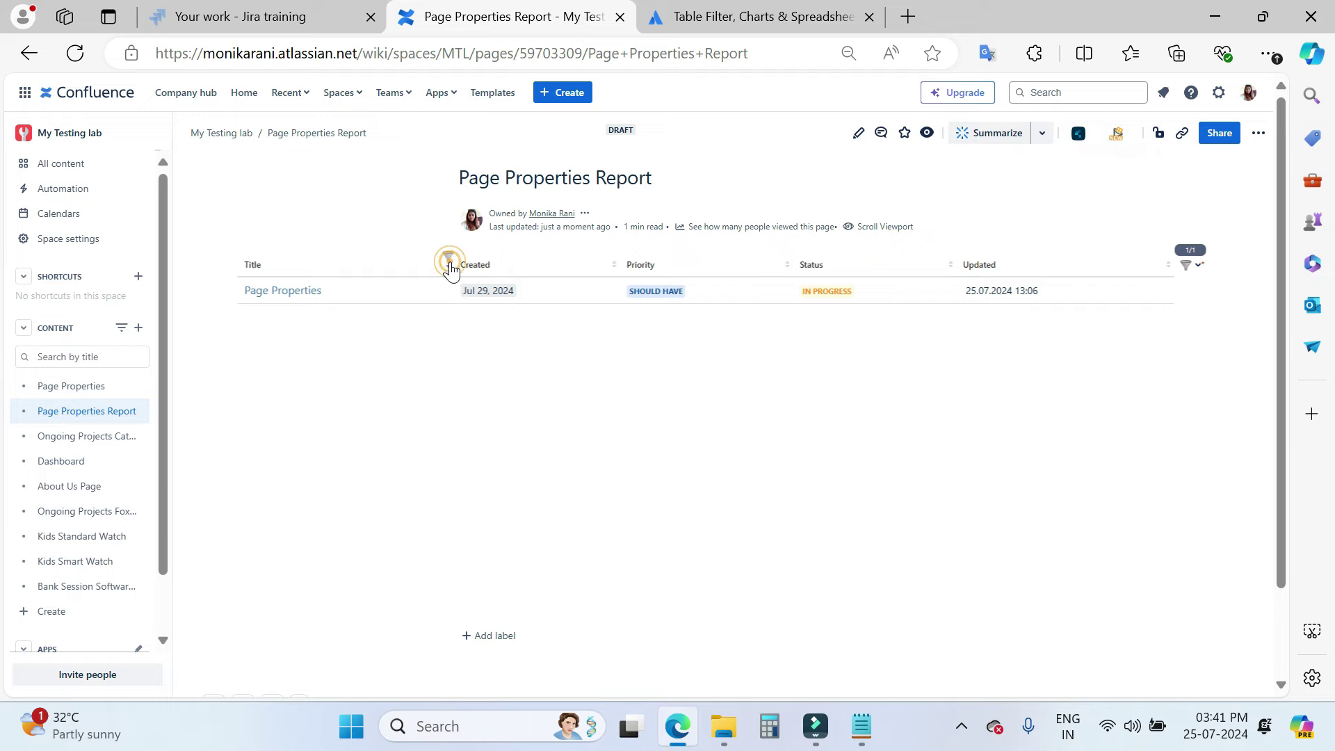
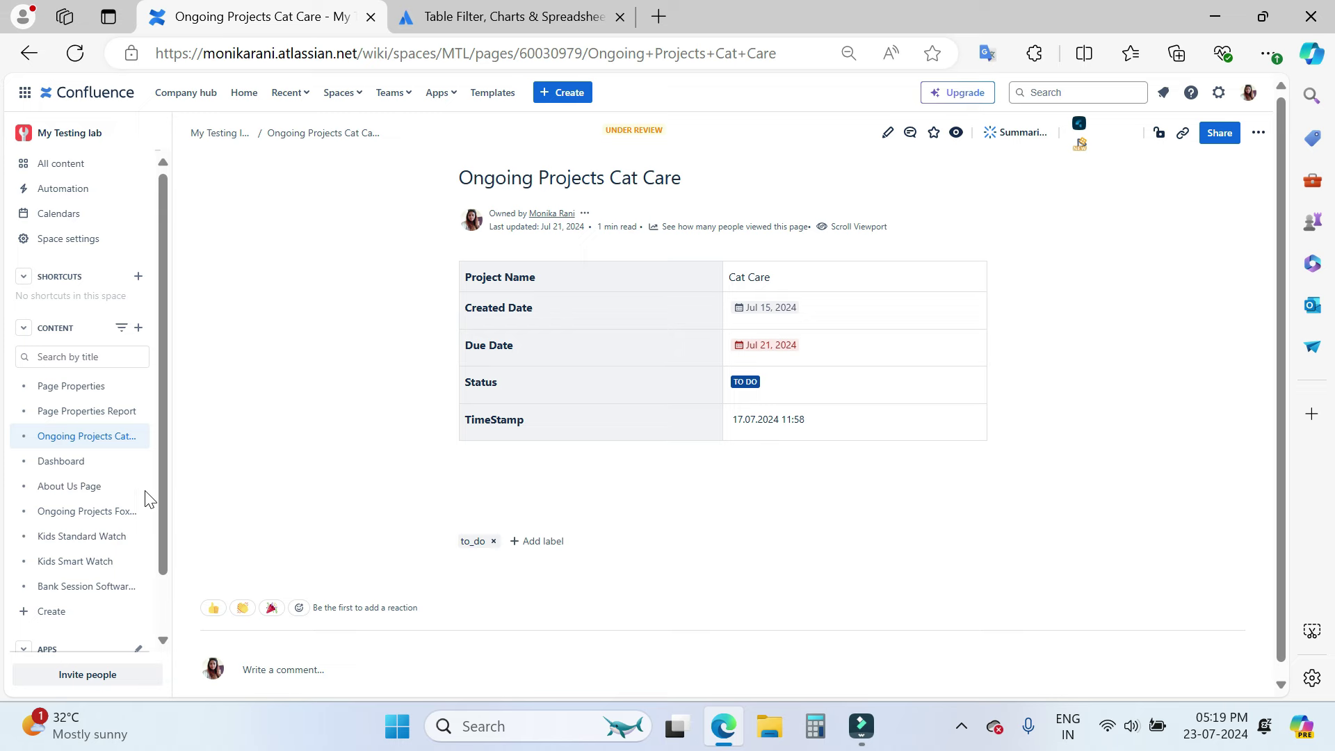
Step: Review the set, status and status history options of the Handy page status on Ongoing Projects Cat Care, leaving them unchanged
mouse_move(62, 439)
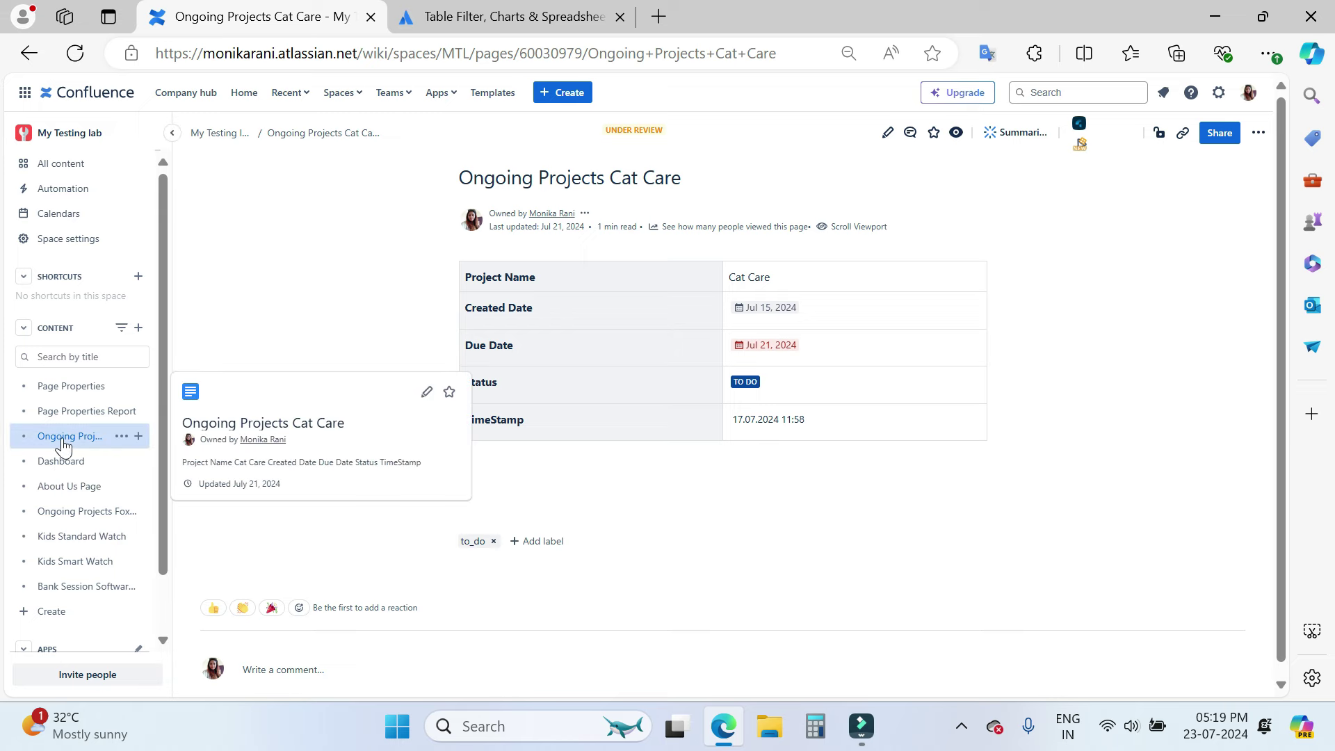
click(609, 133)
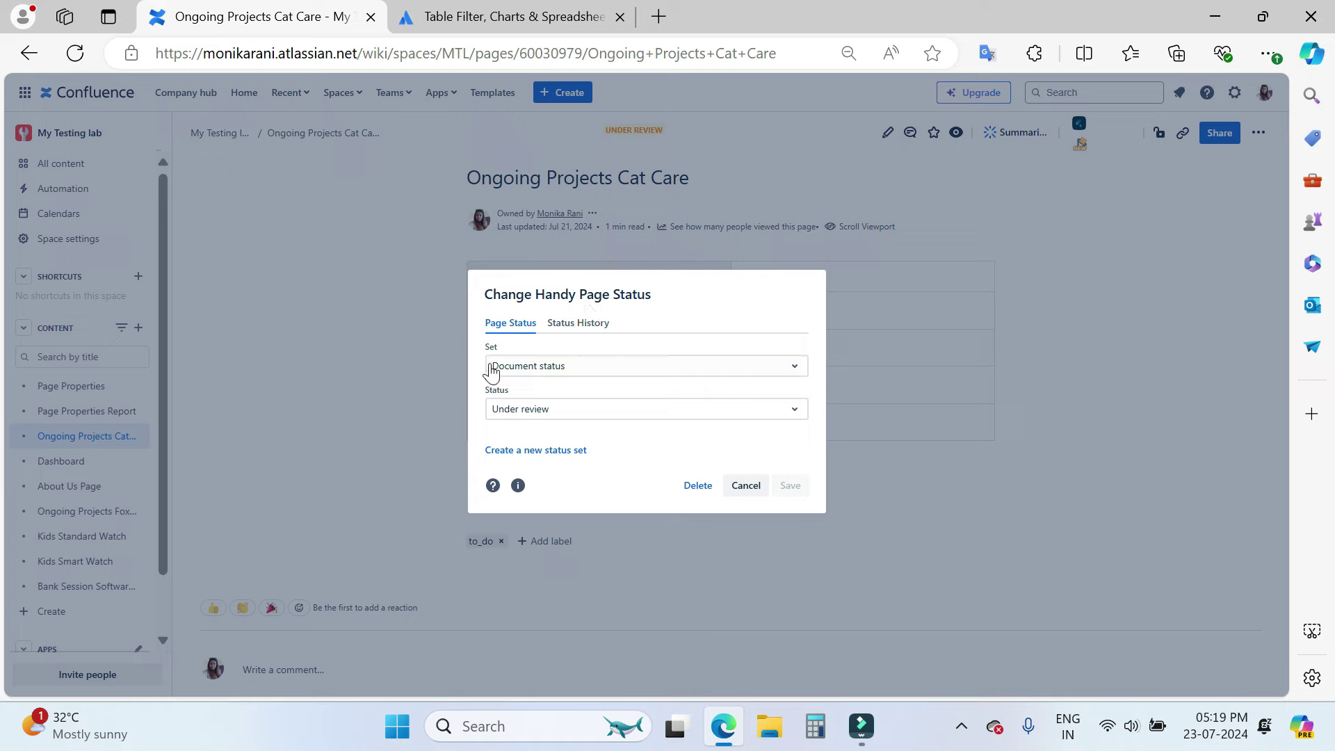
click(546, 367)
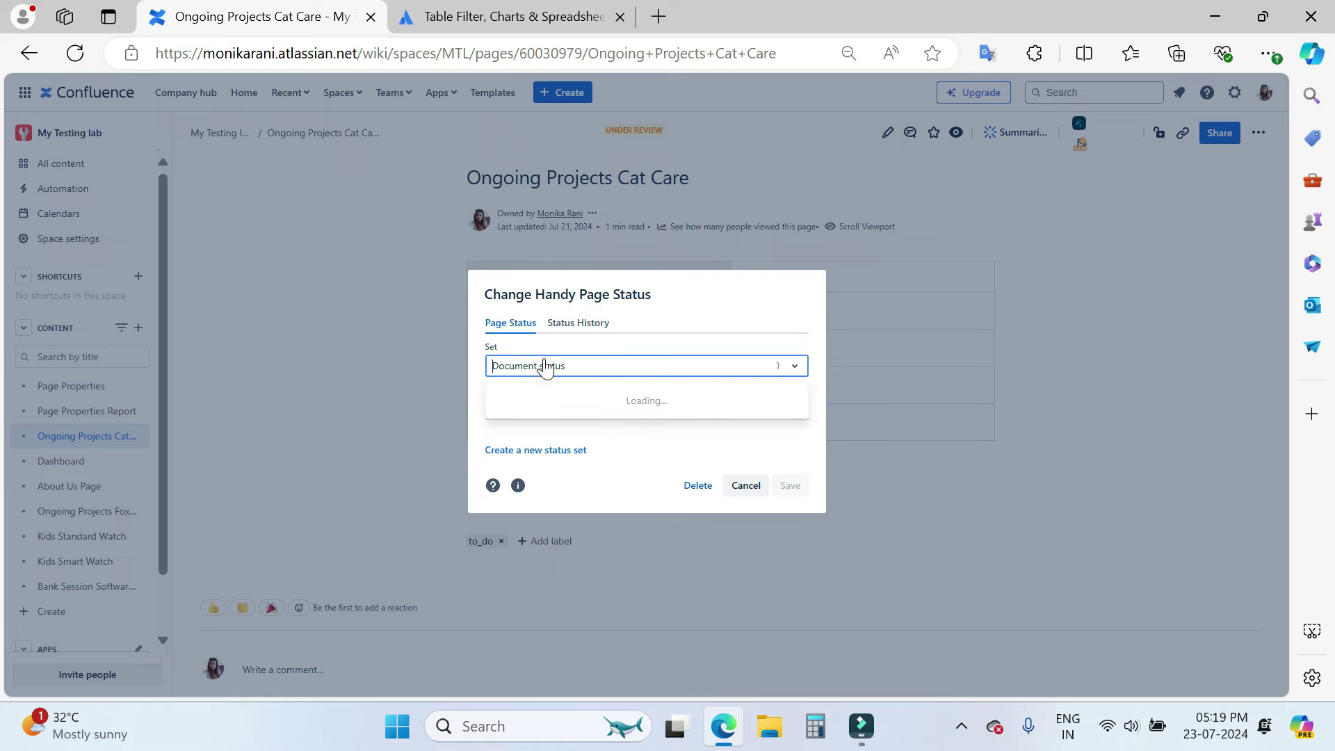
click(539, 443)
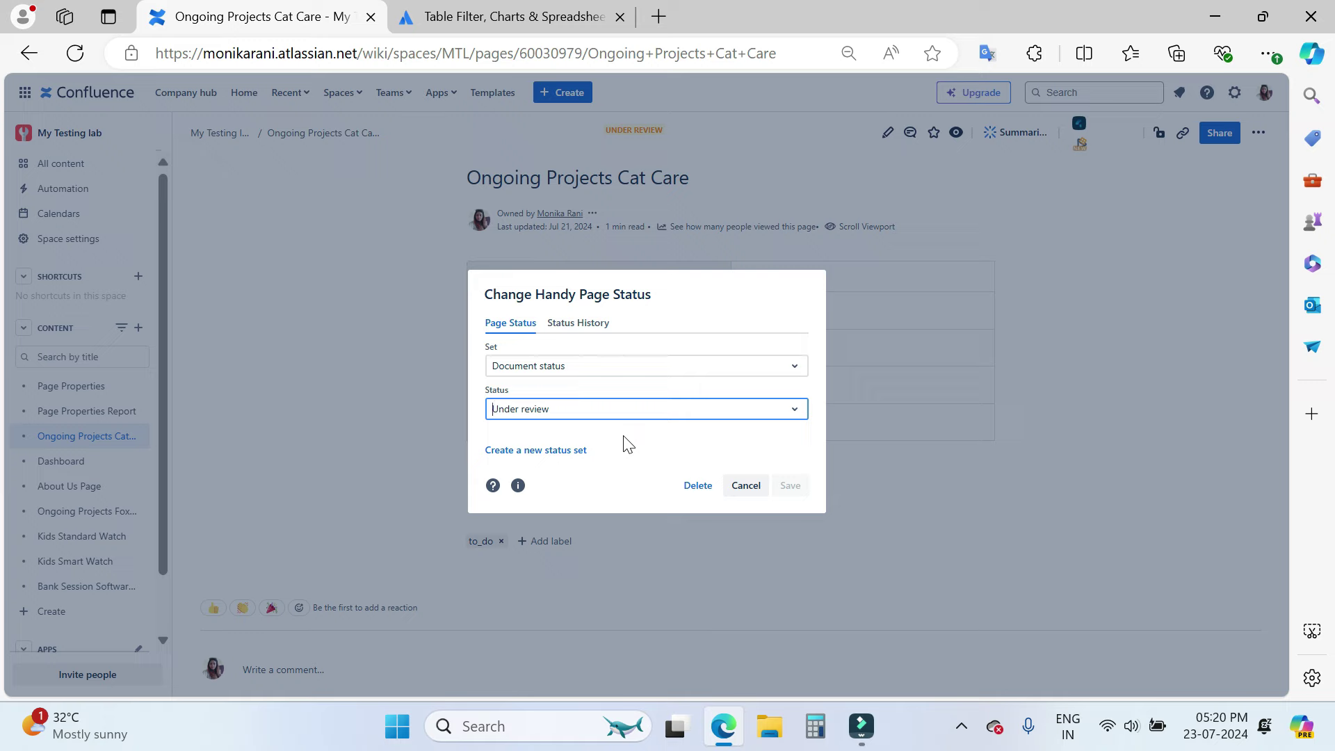
click(569, 324)
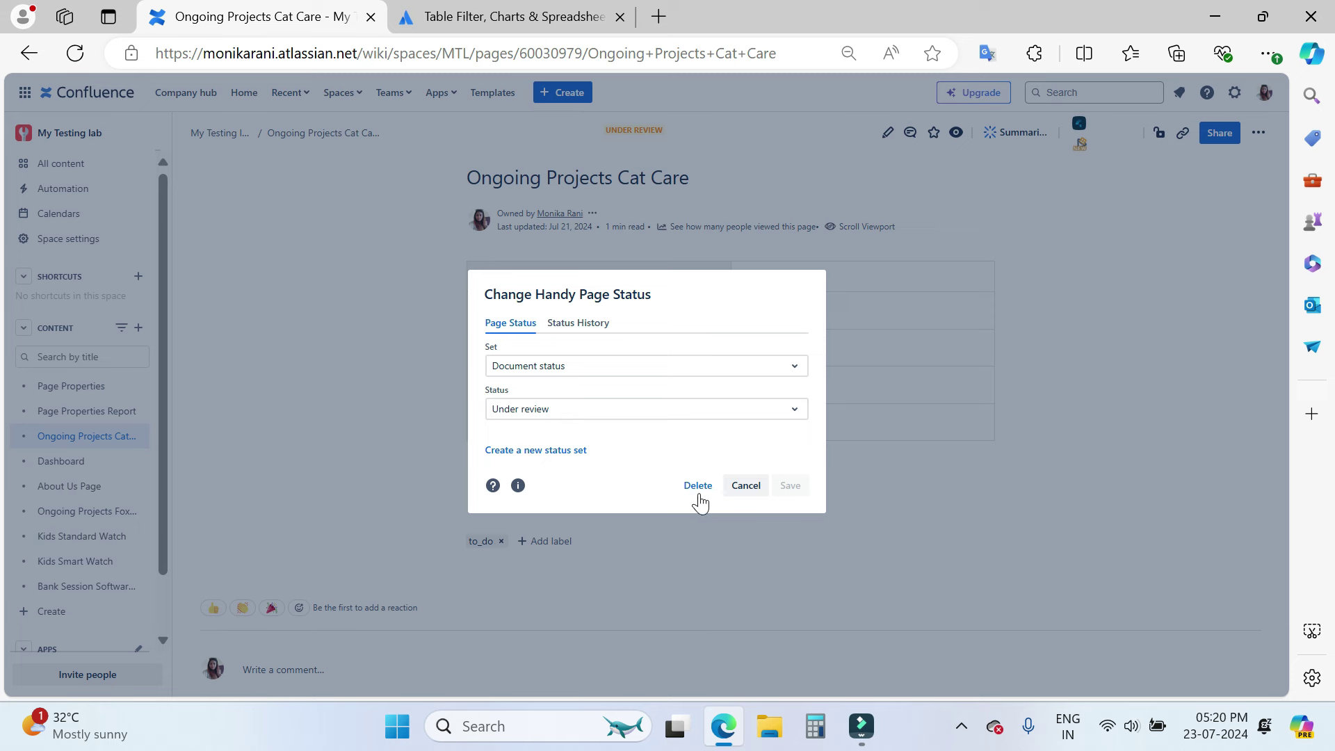
click(1047, 433)
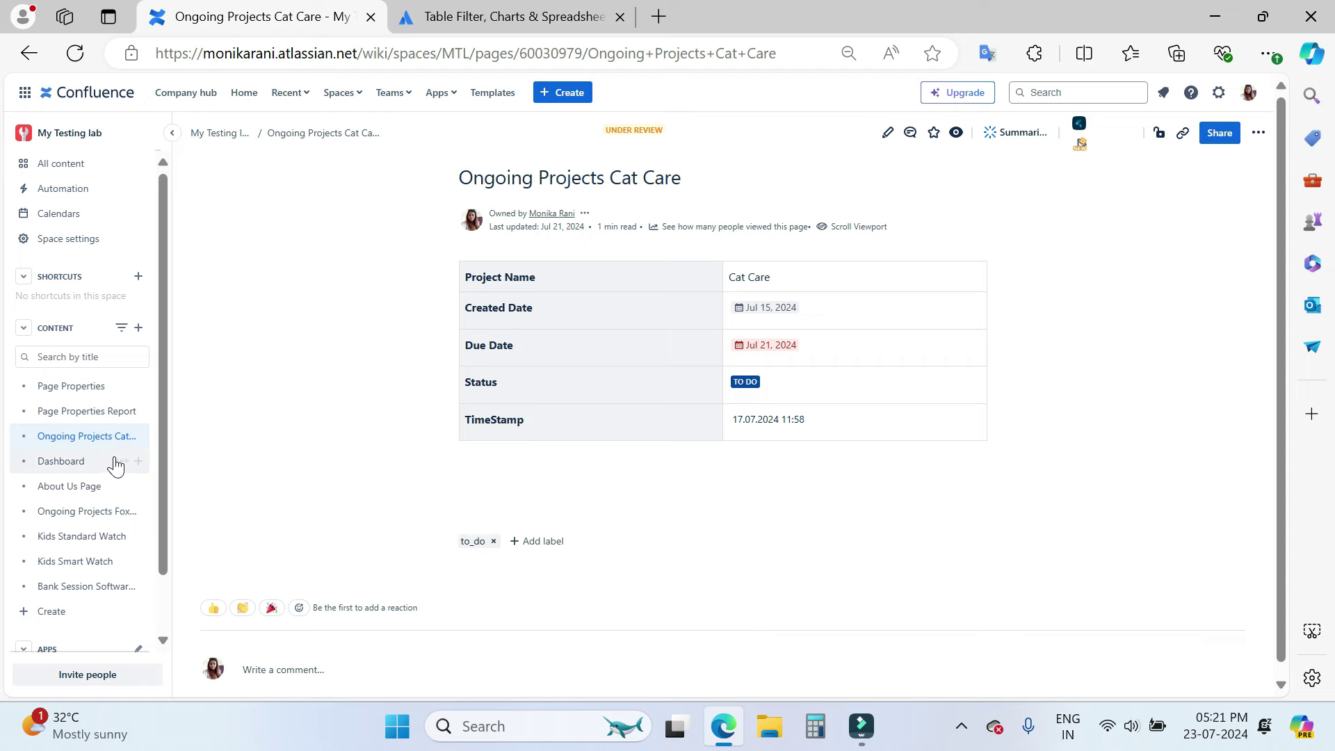
Step: Try Under review as the Handy page status of About Us Page, cancel it, and check the status dialog of Ongoing Projects Fox Care
scroll(84, 529, down, 1)
click(68, 422)
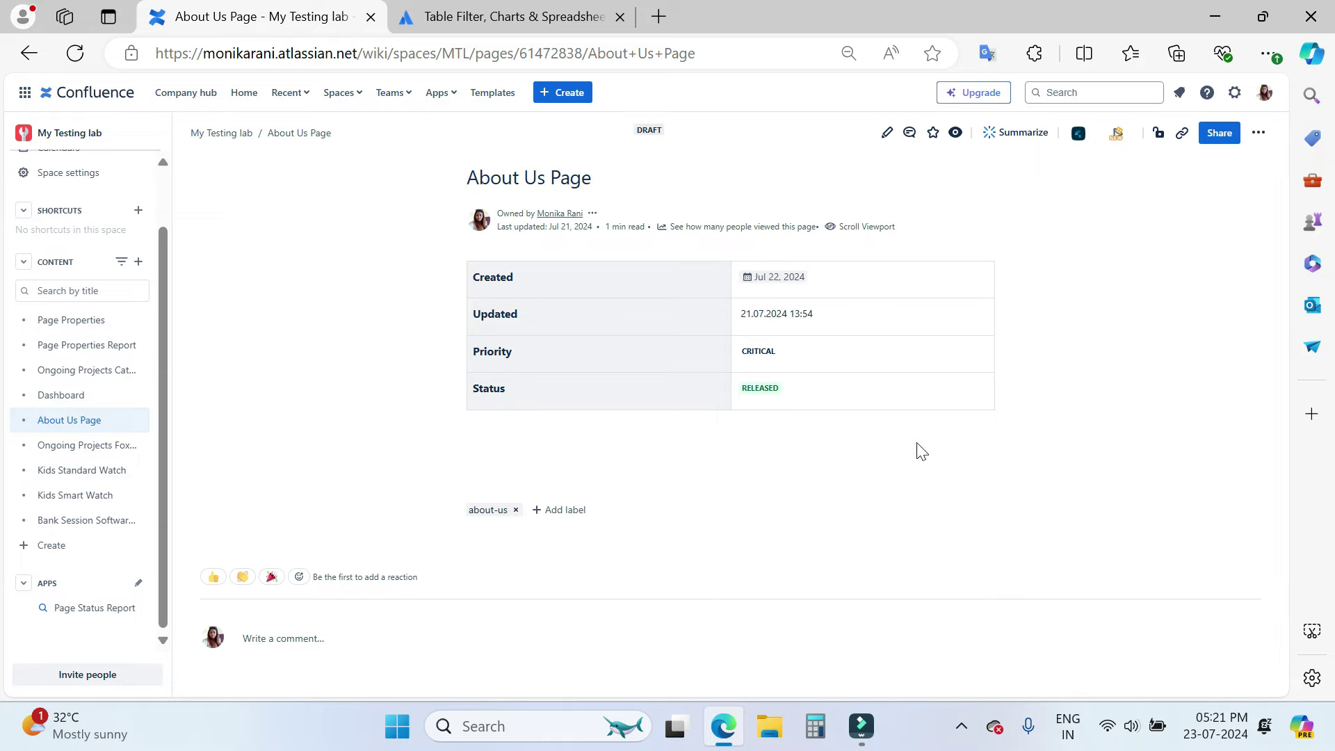
click(647, 135)
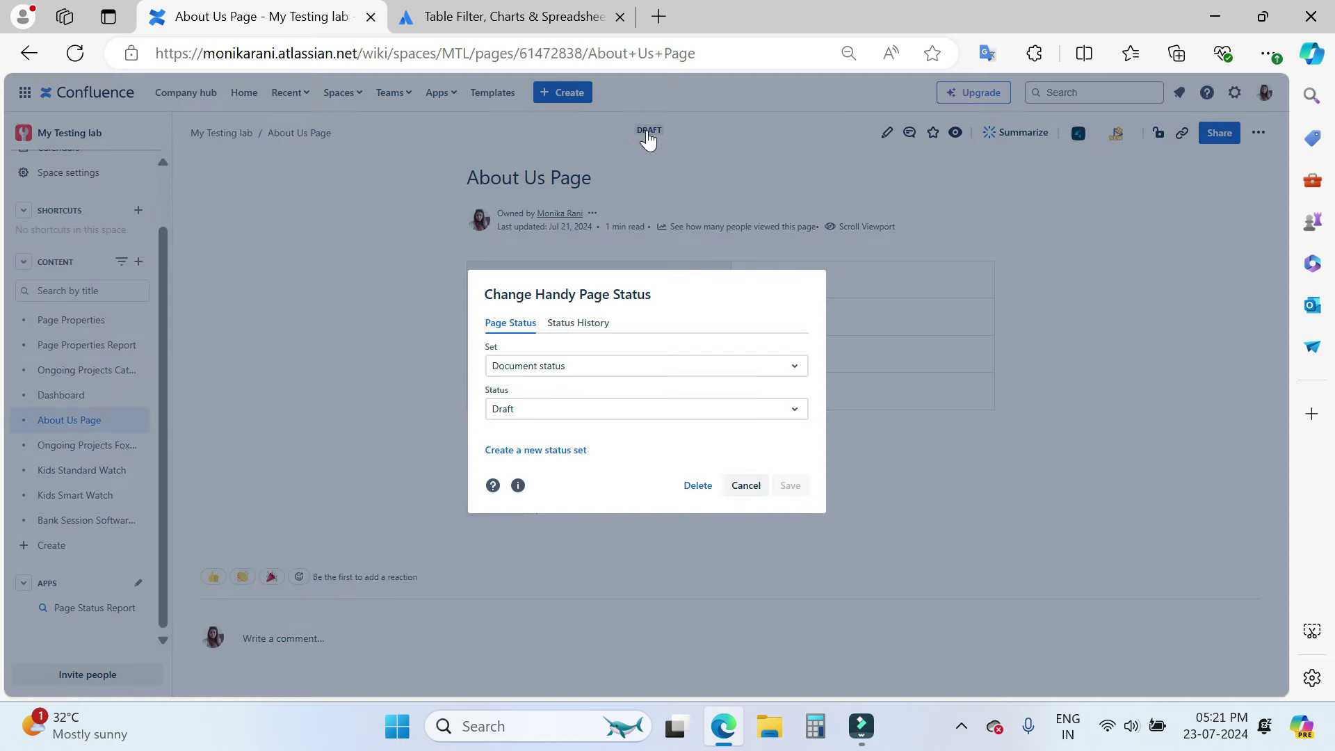
click(604, 410)
click(518, 488)
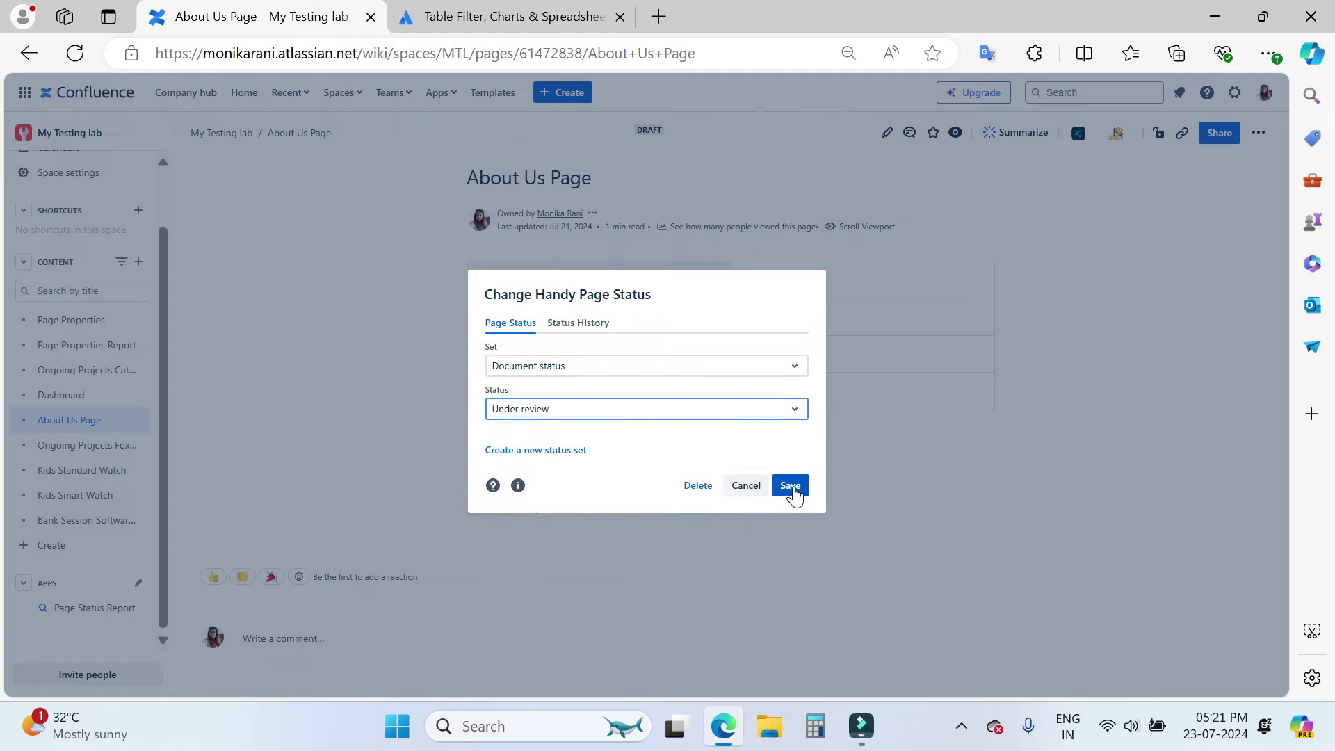
click(733, 486)
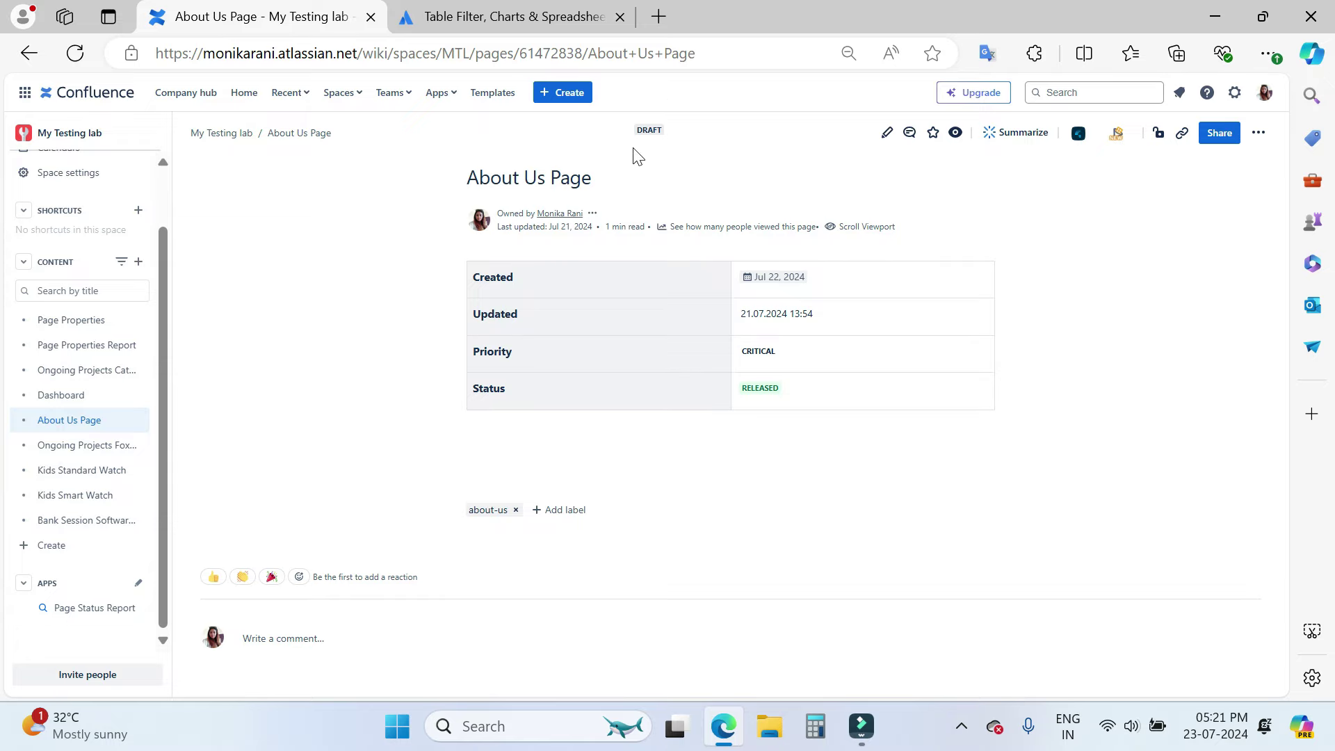
click(64, 449)
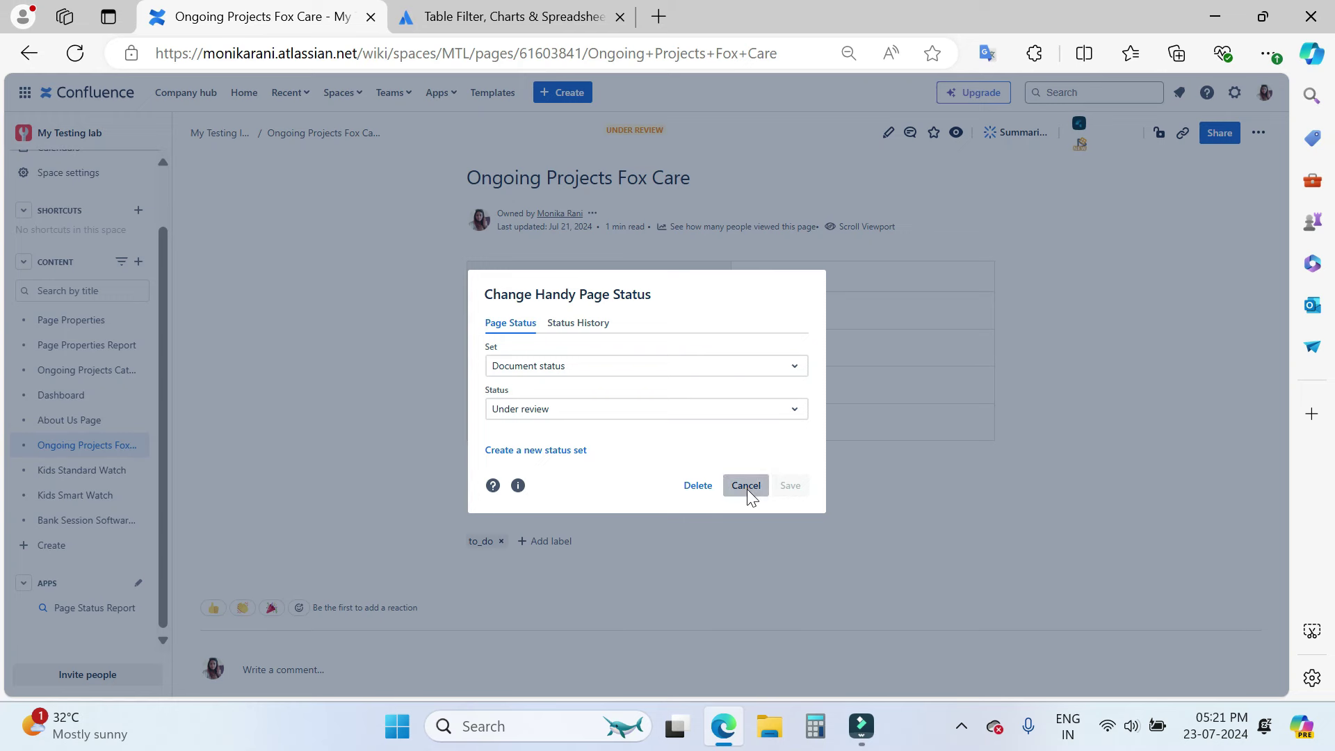
click(747, 489)
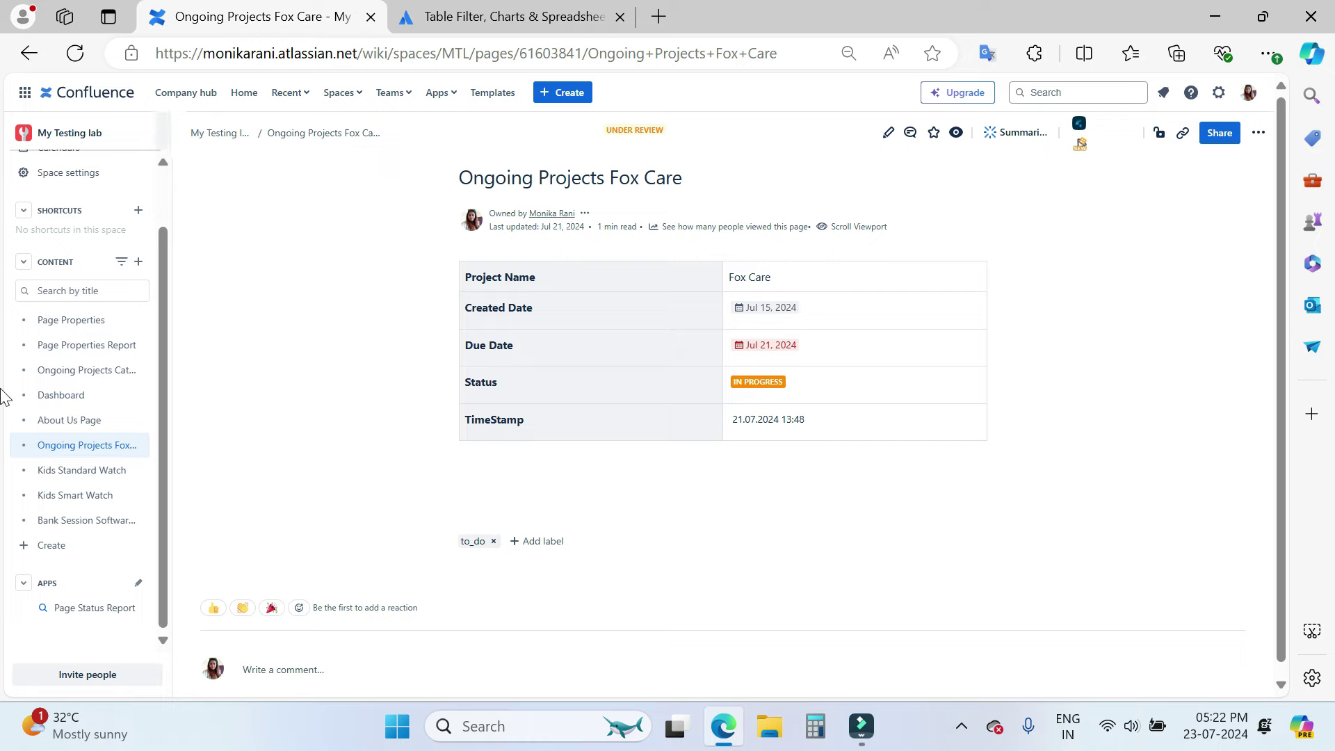
Step: Open the Page Status Report and search My Testing lab for pages with the Document status set and status Draft
click(113, 621)
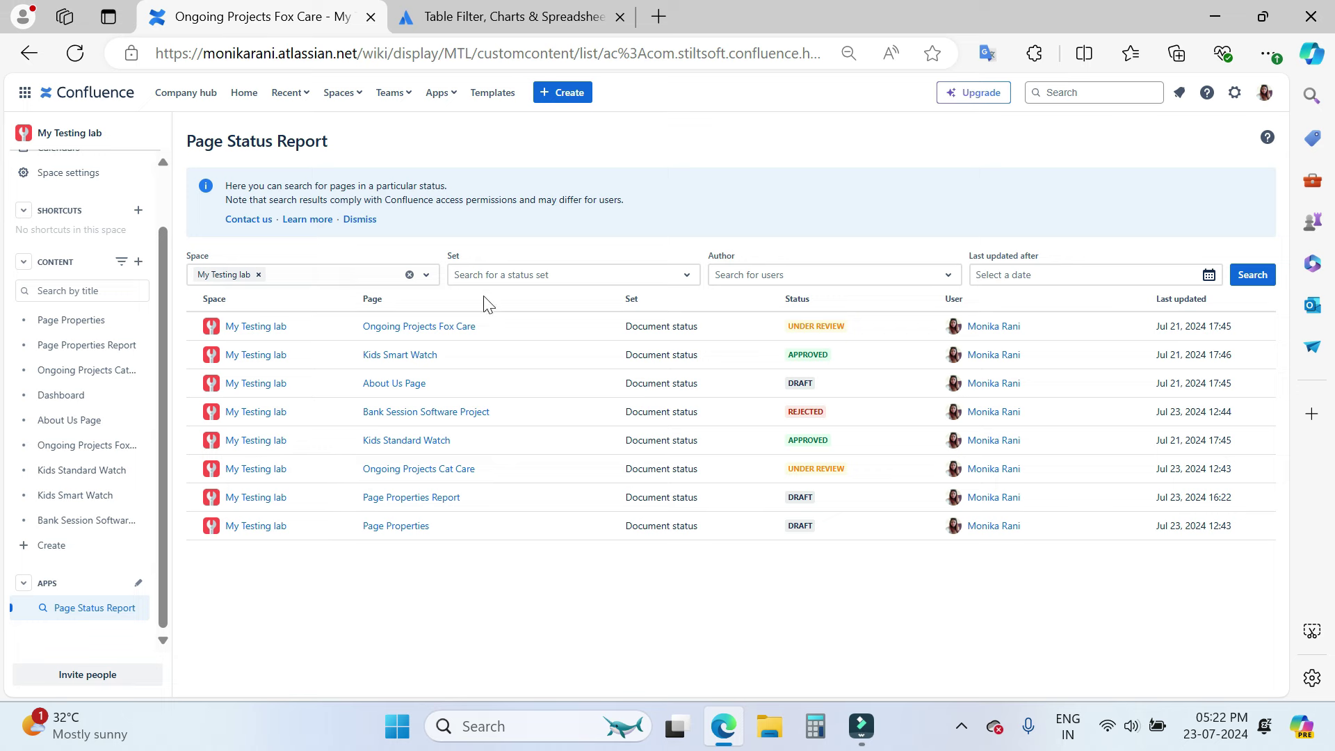
click(426, 275)
click(431, 279)
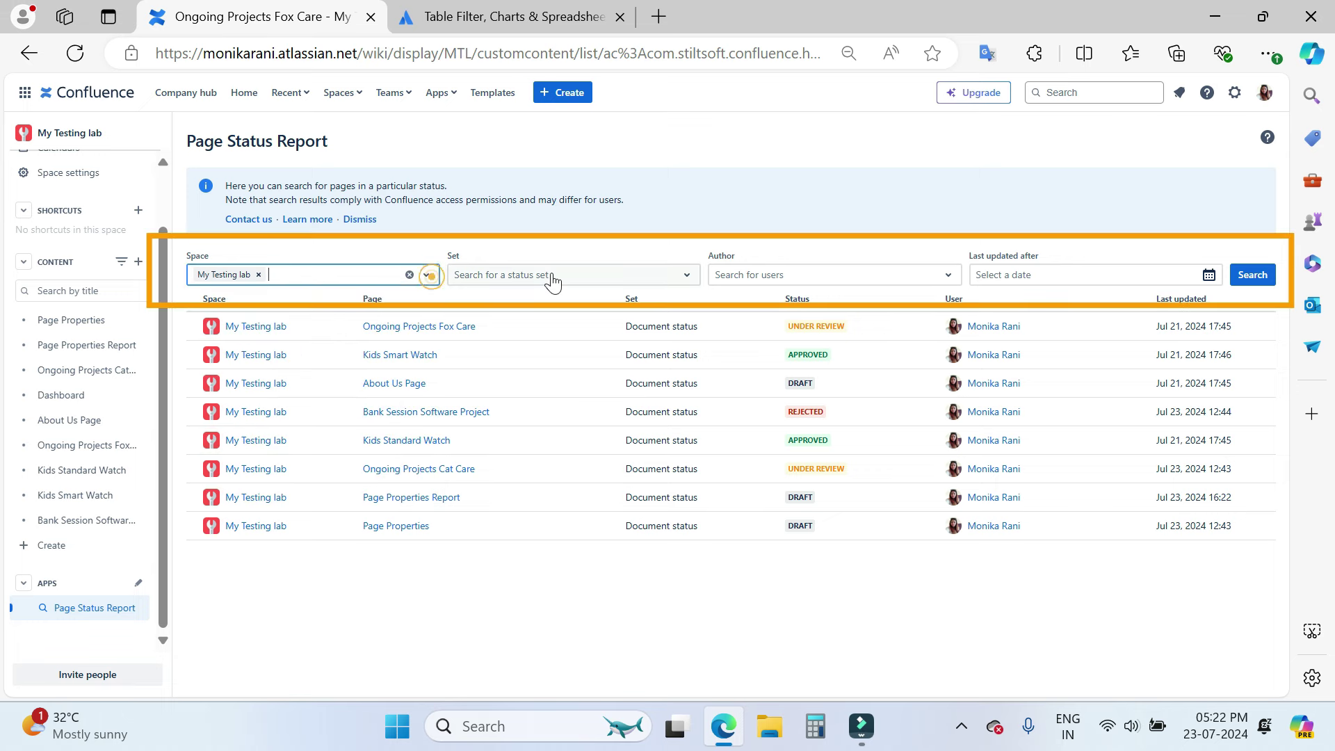
click(553, 277)
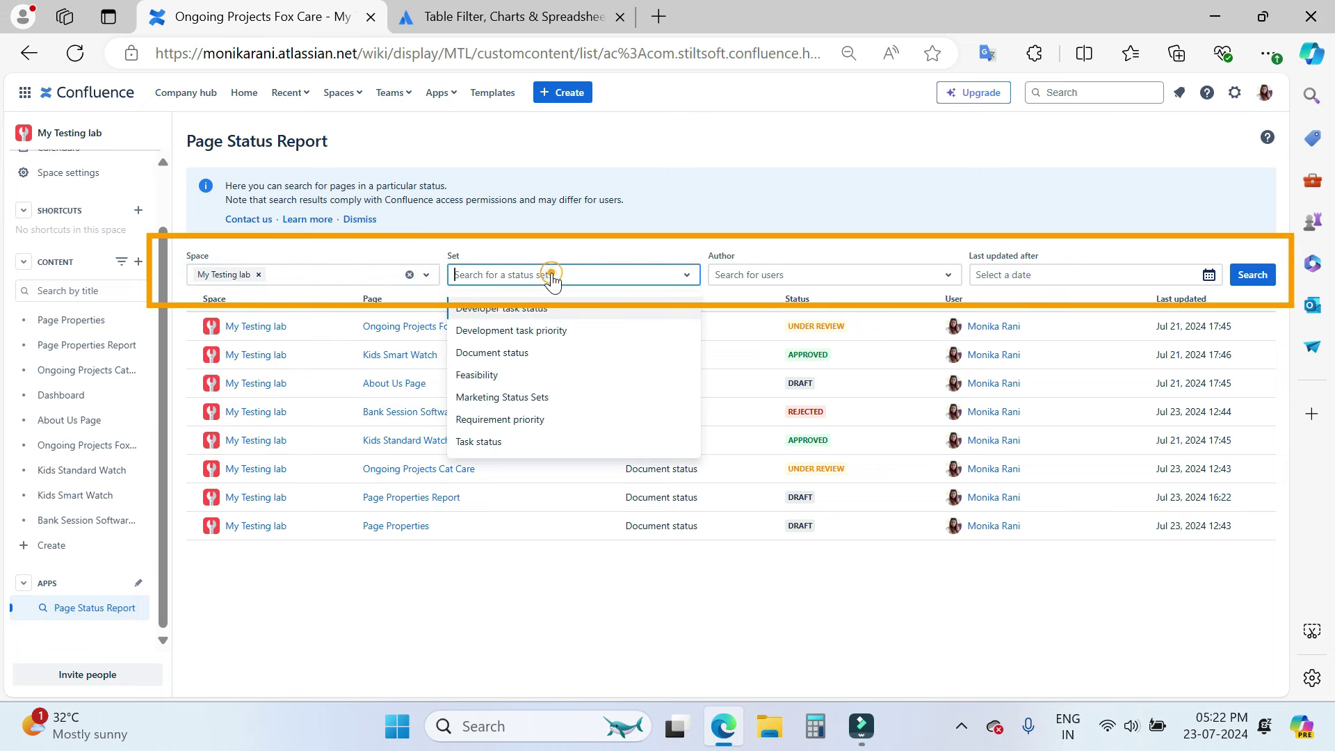
click(522, 352)
click(641, 275)
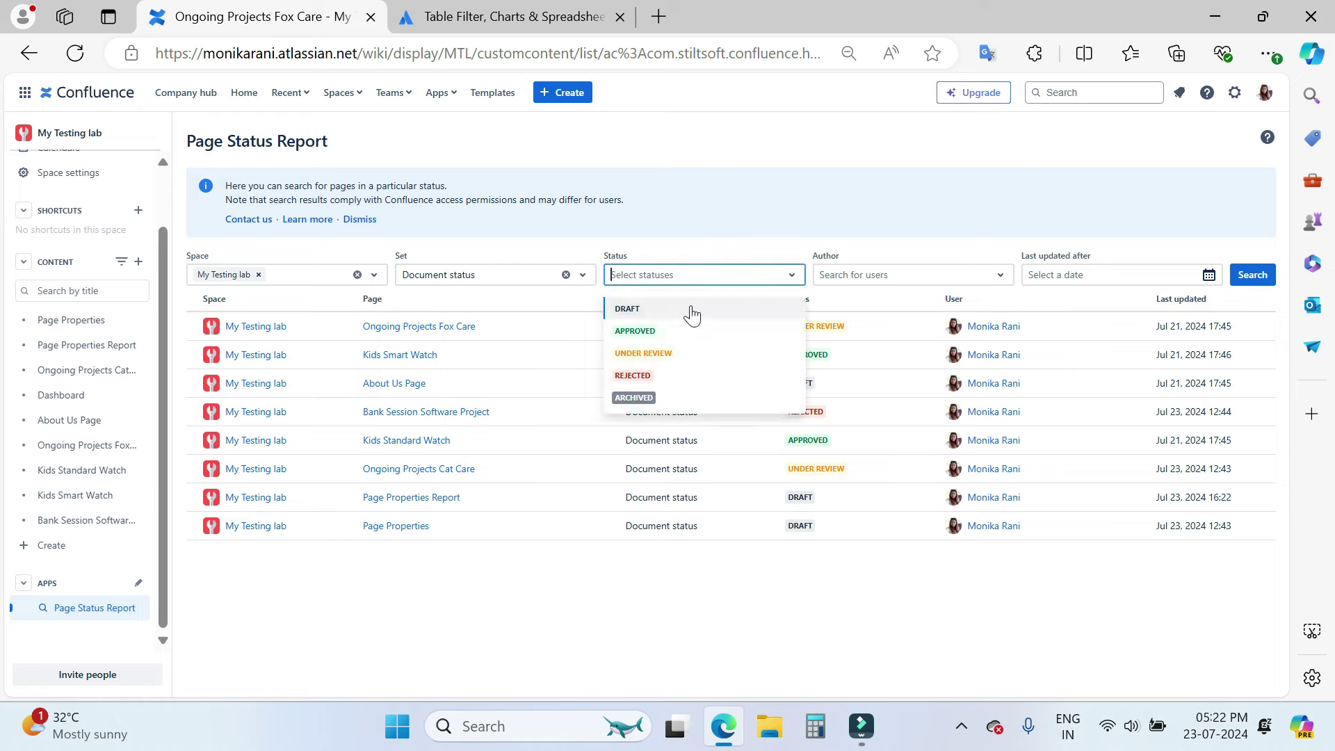
click(650, 310)
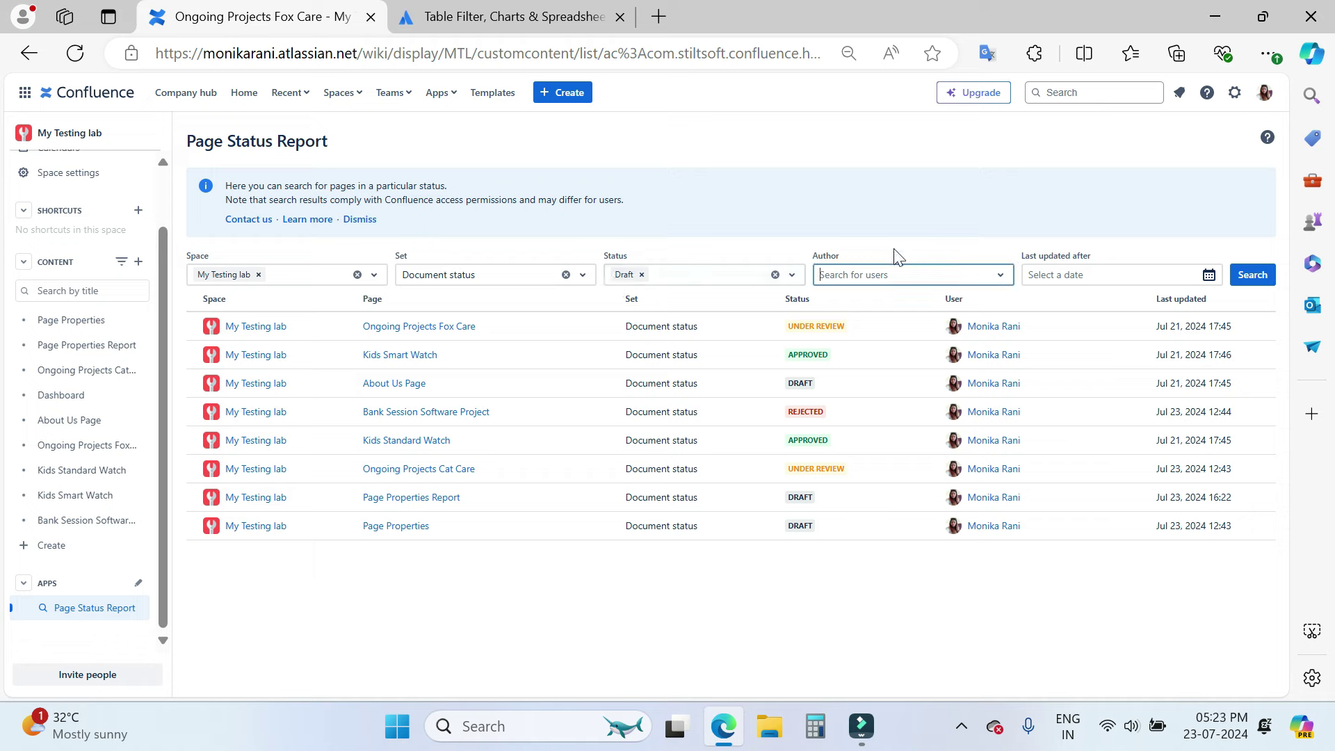
click(884, 275)
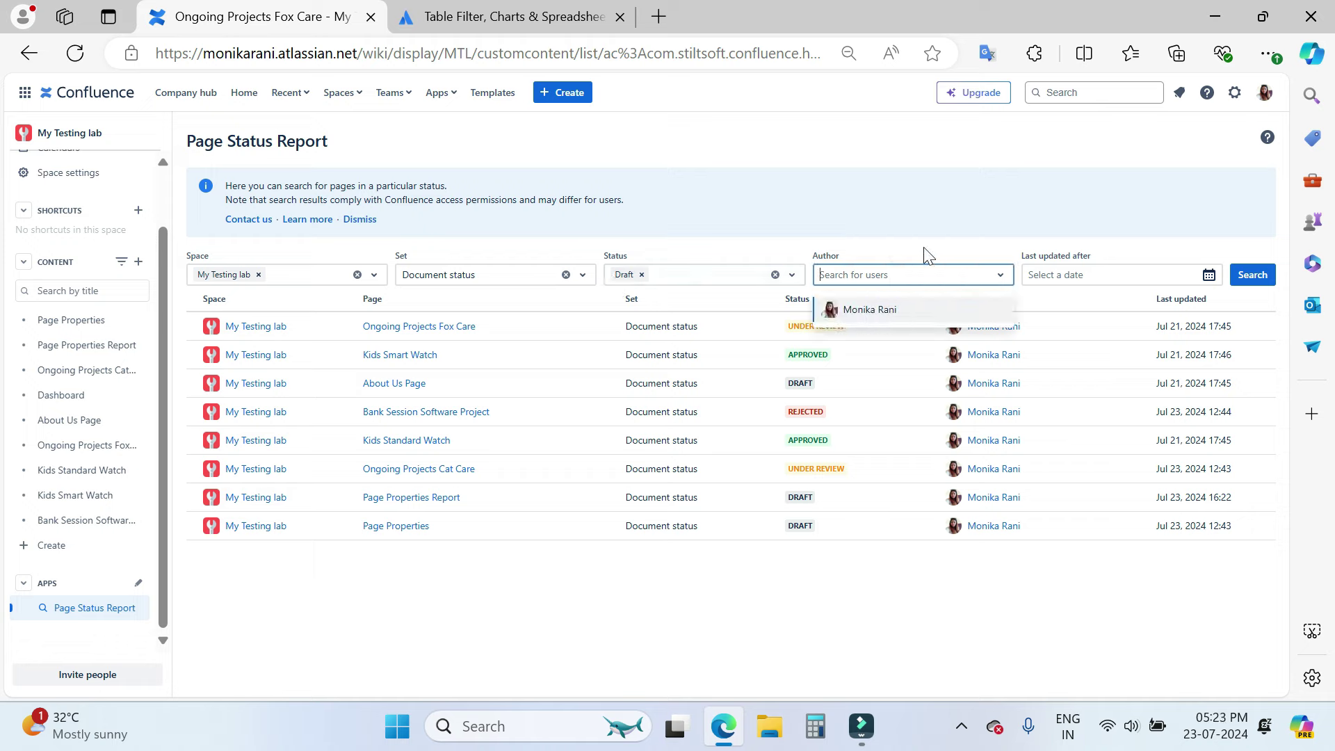
click(1054, 277)
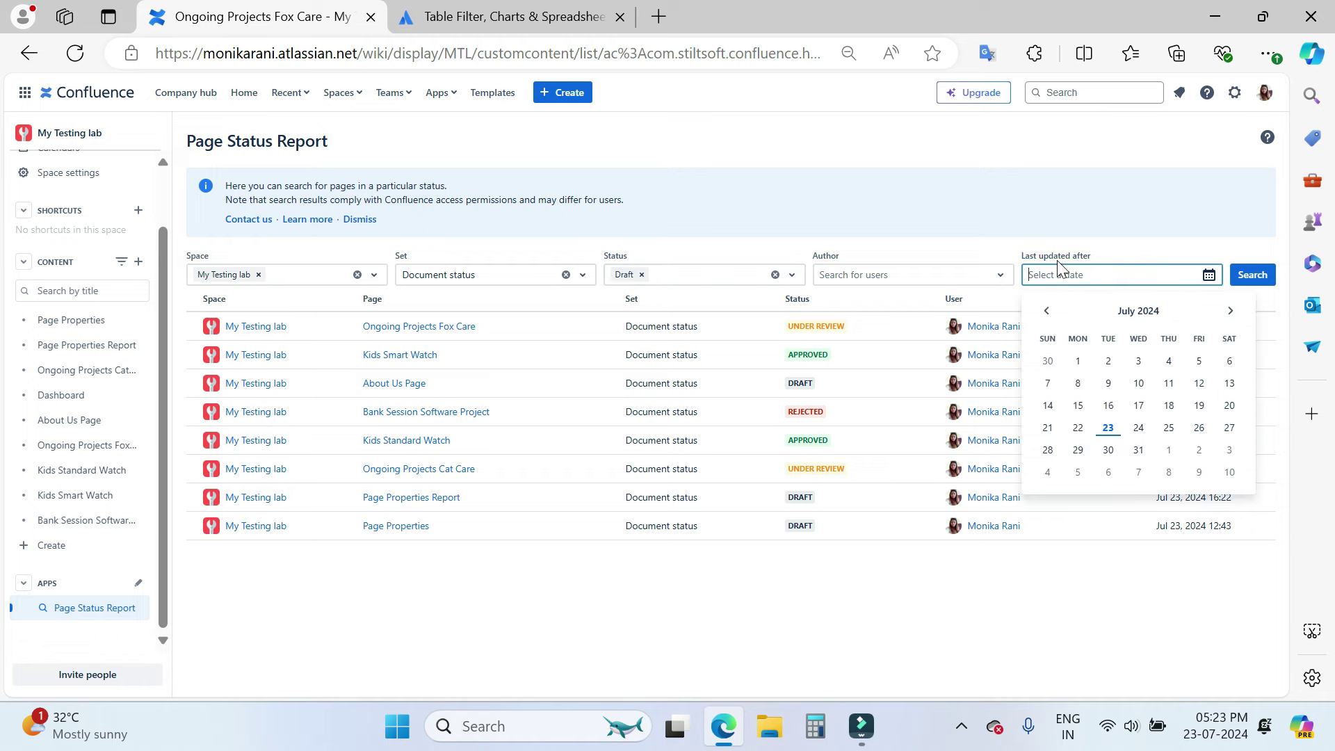
click(1251, 278)
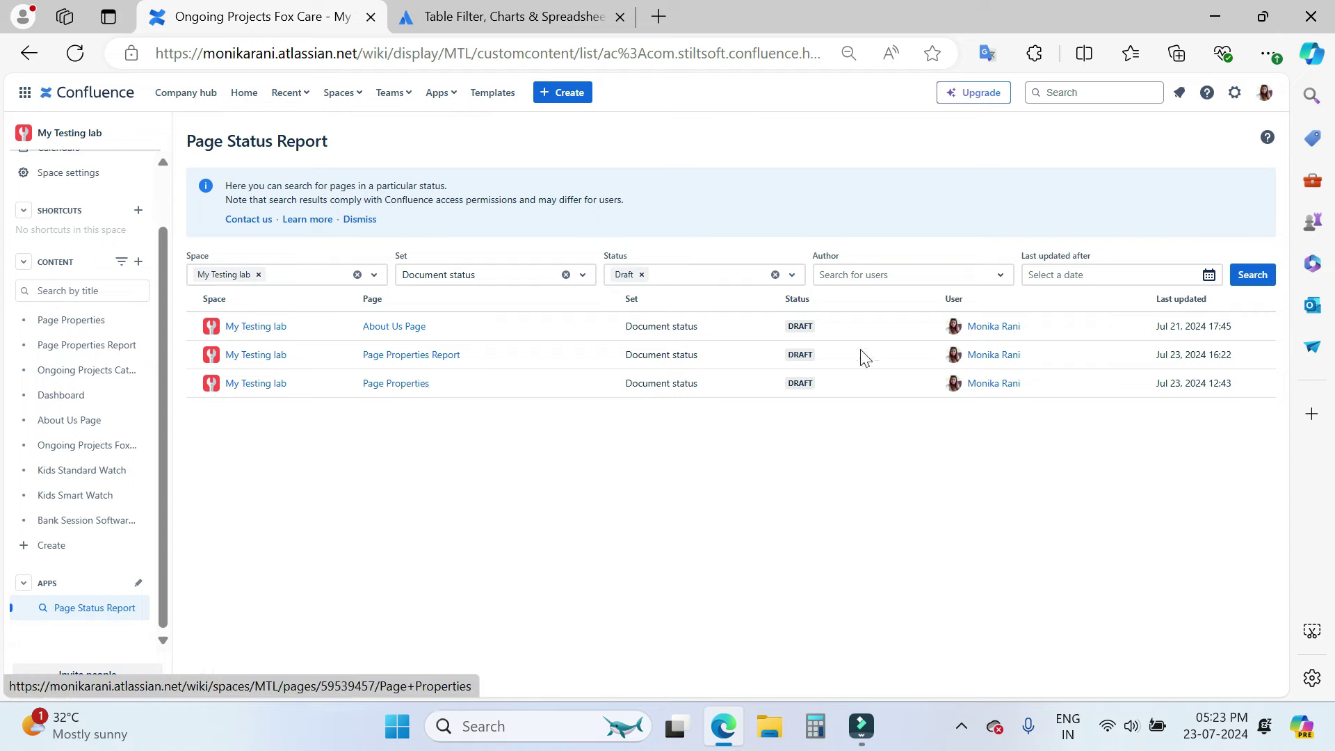
Step: Add Under review to the status filter of the Page Status Report and run the search again
click(655, 278)
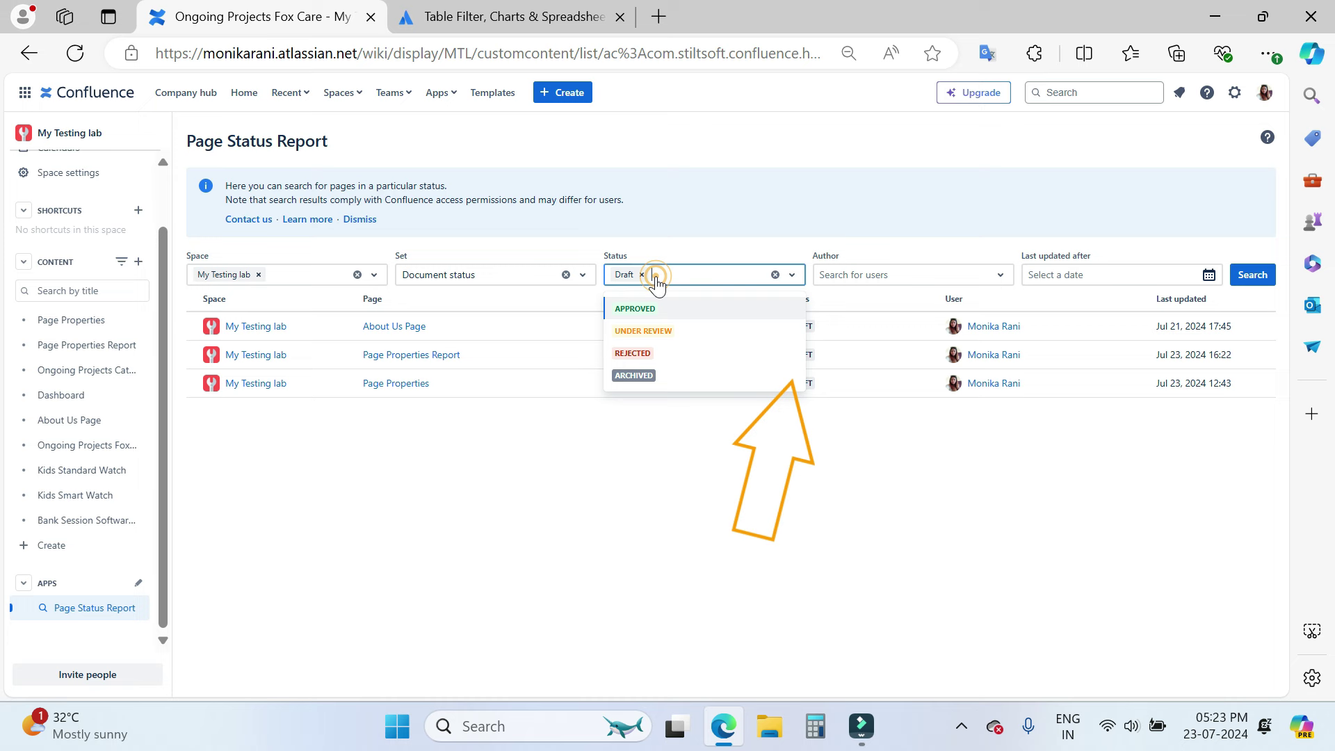
click(645, 331)
click(1251, 275)
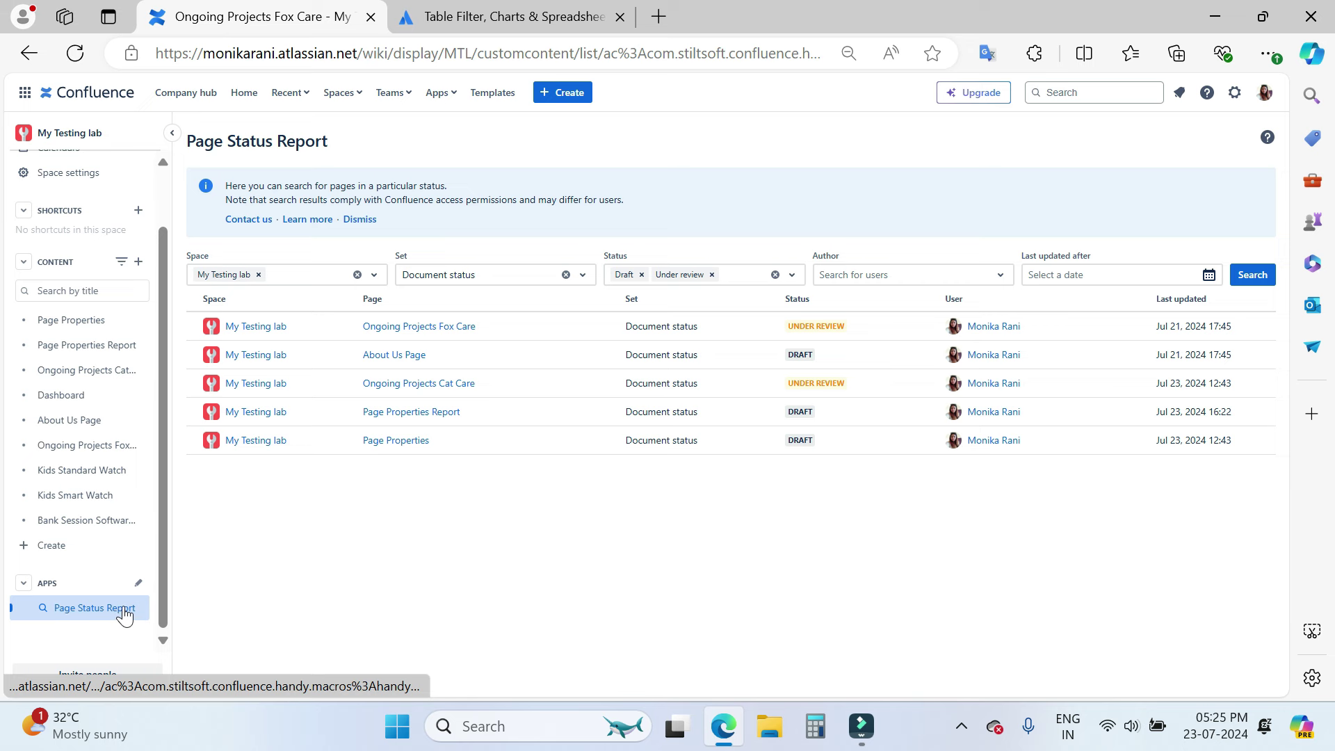
Step: Hide Page Status Report from the space's sidebar apps, save, and enable and save it there again
click(139, 583)
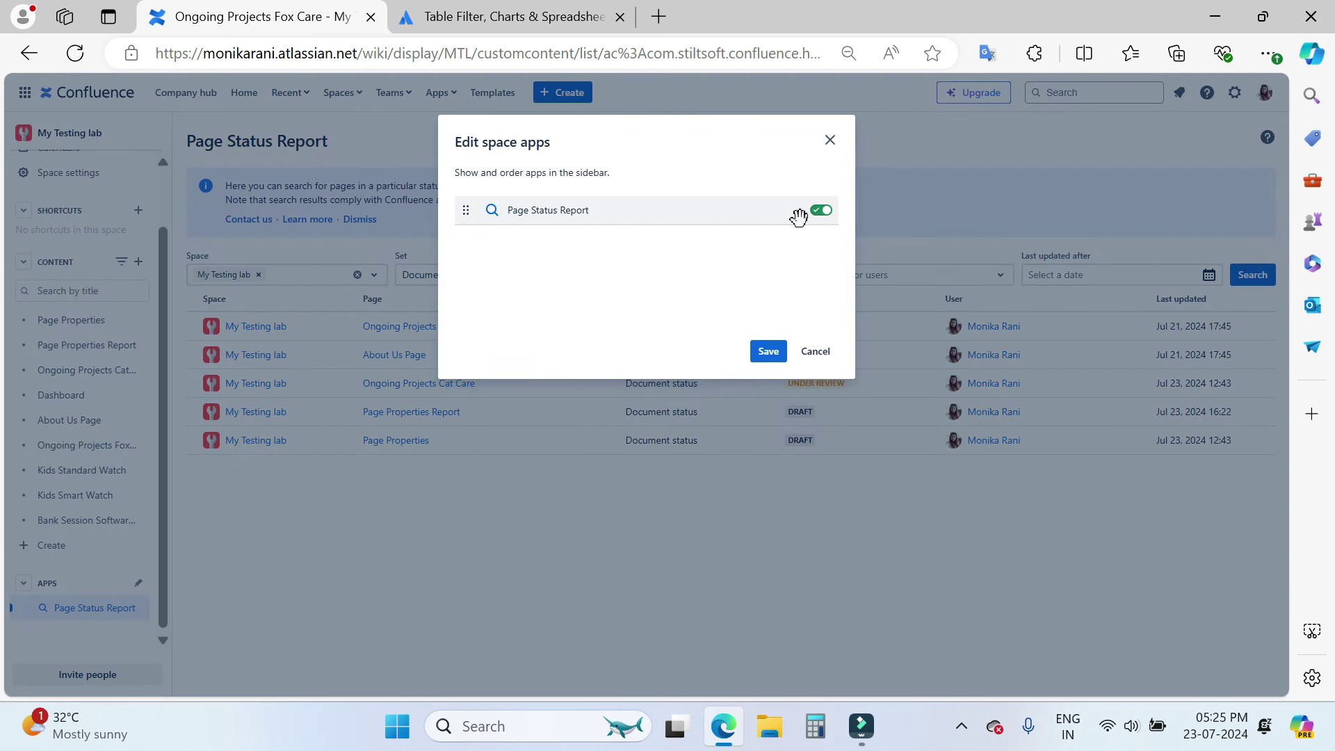
click(821, 210)
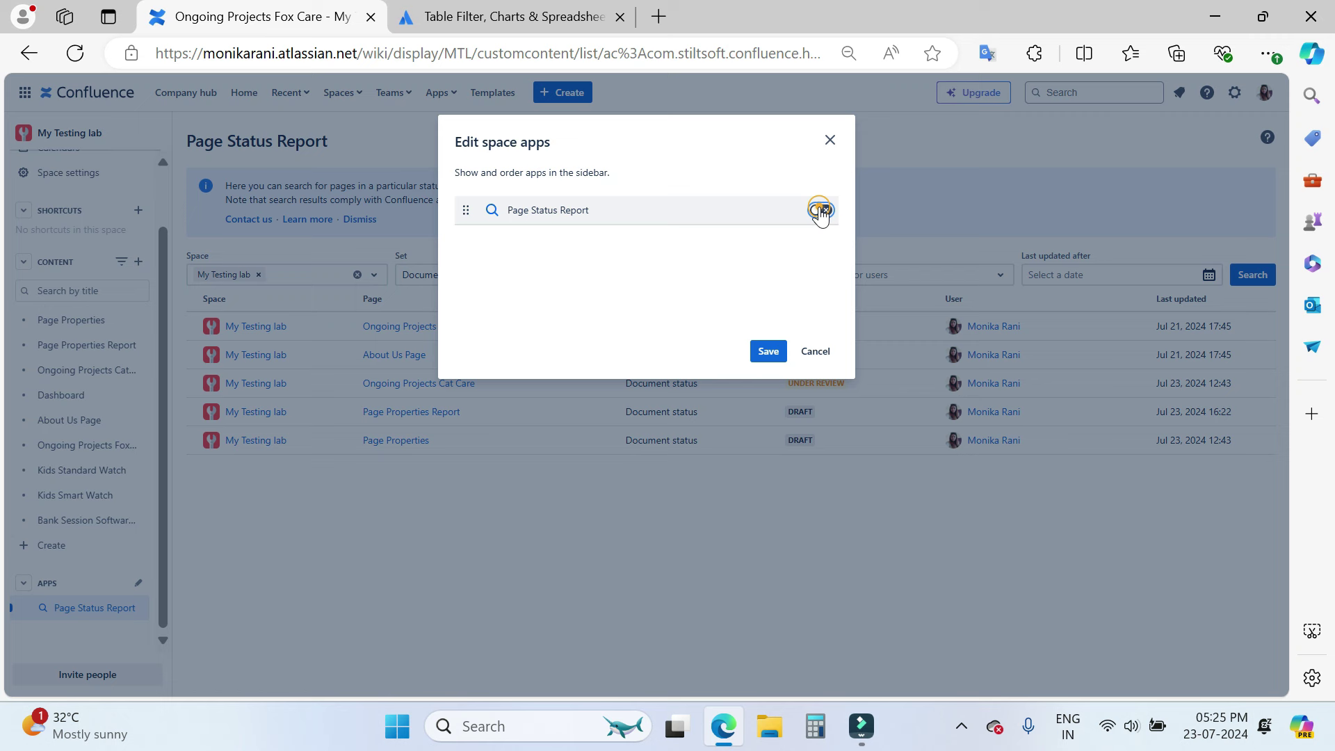
click(772, 349)
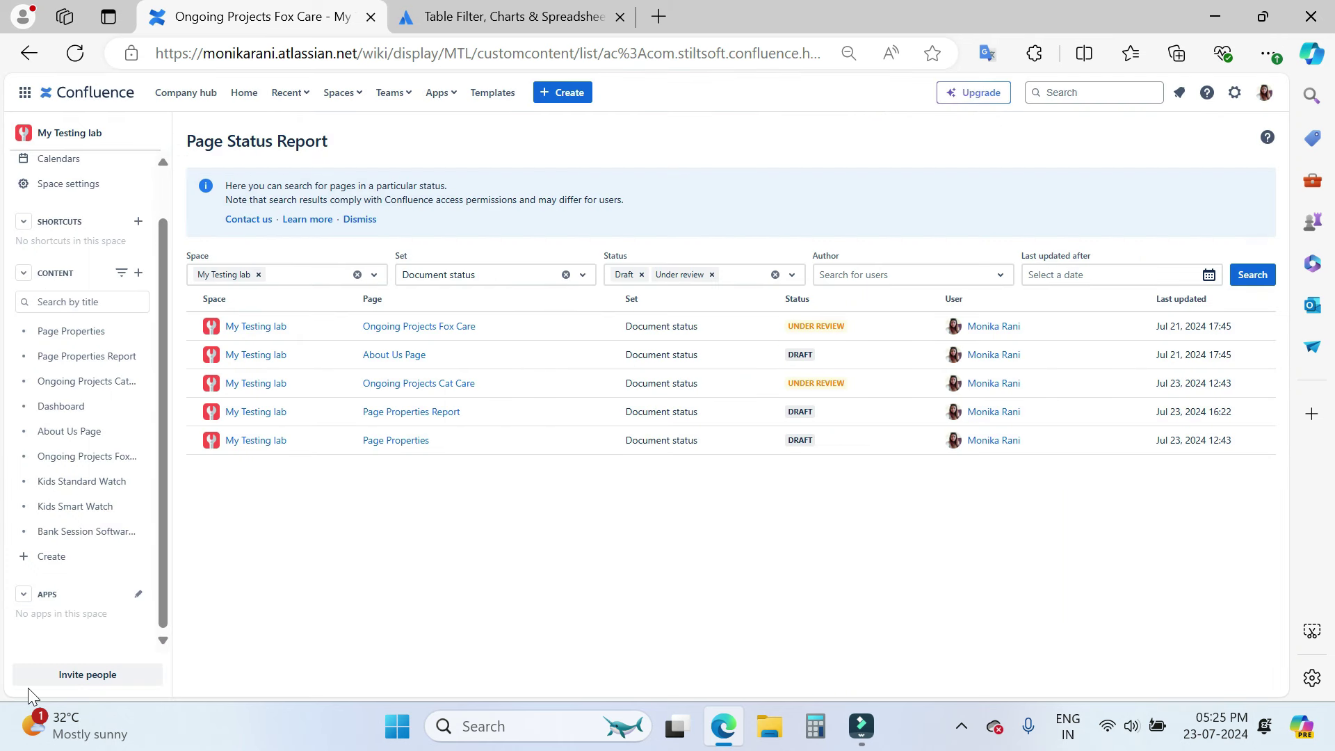
click(137, 597)
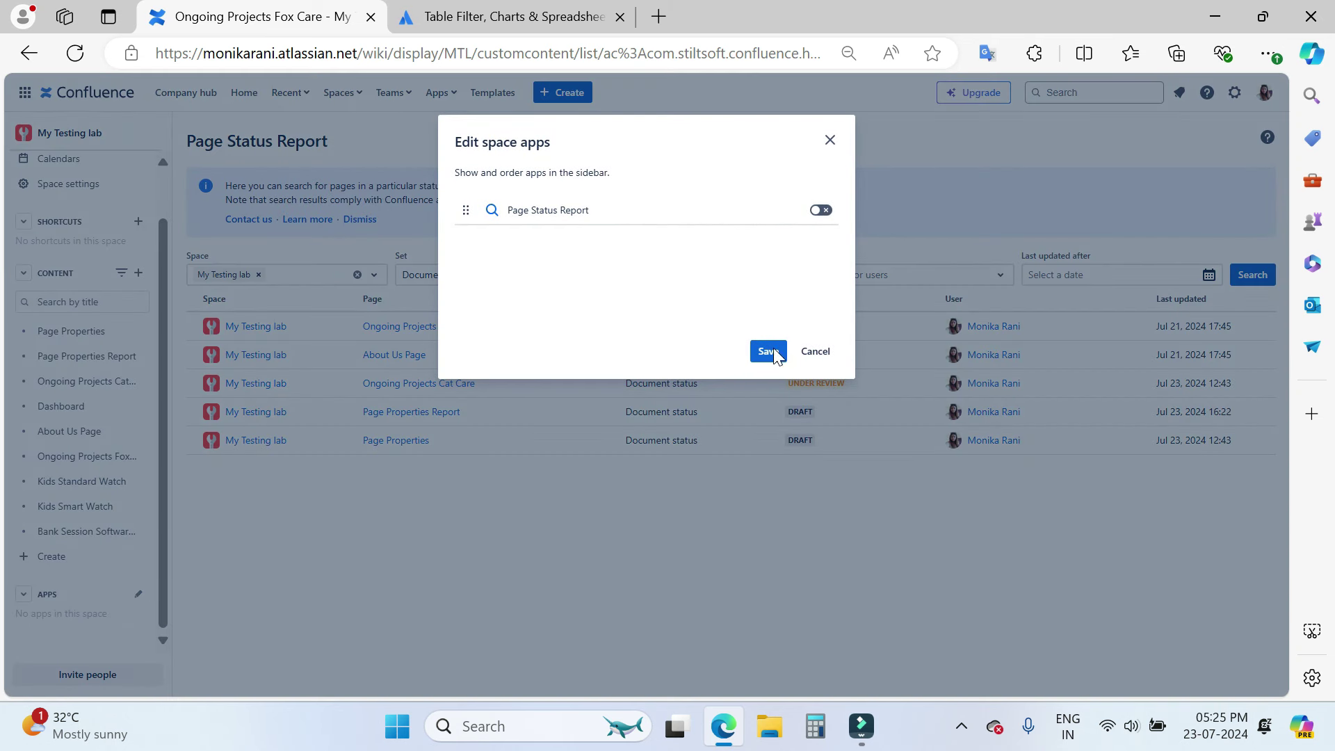
click(821, 211)
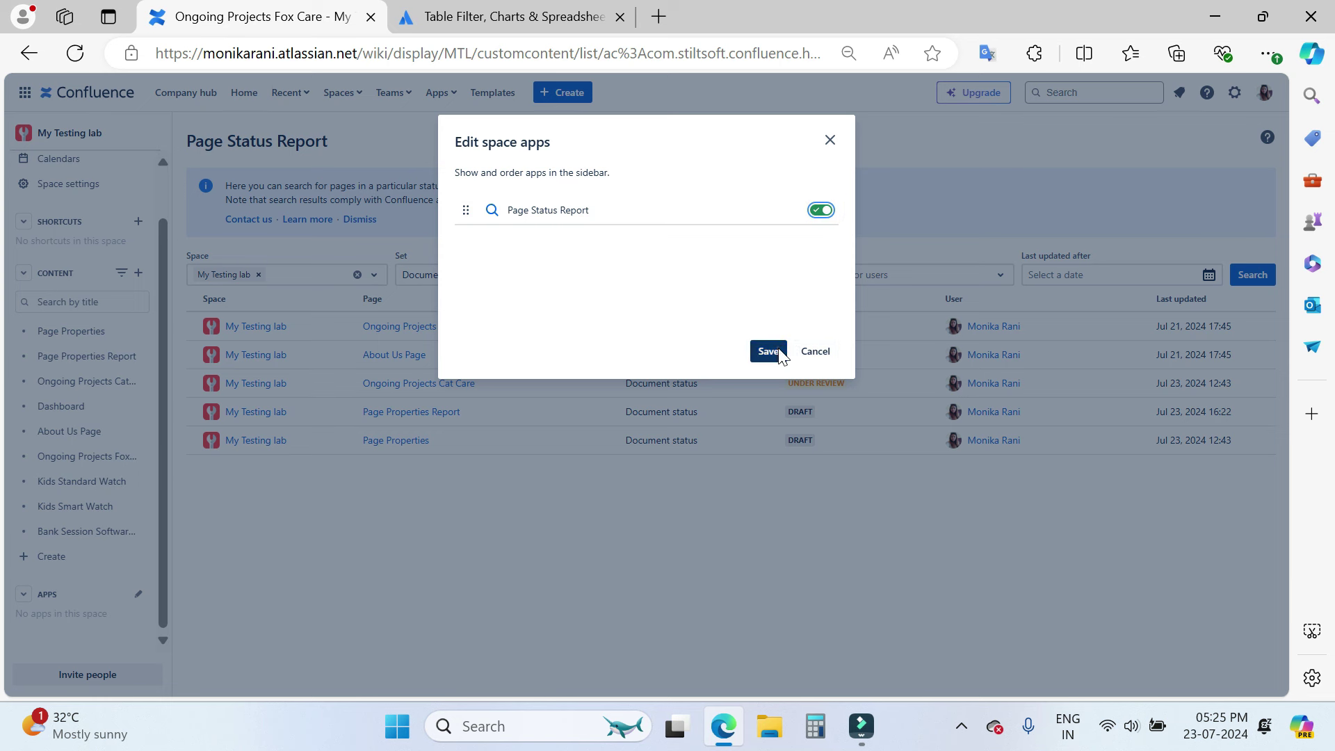
click(769, 351)
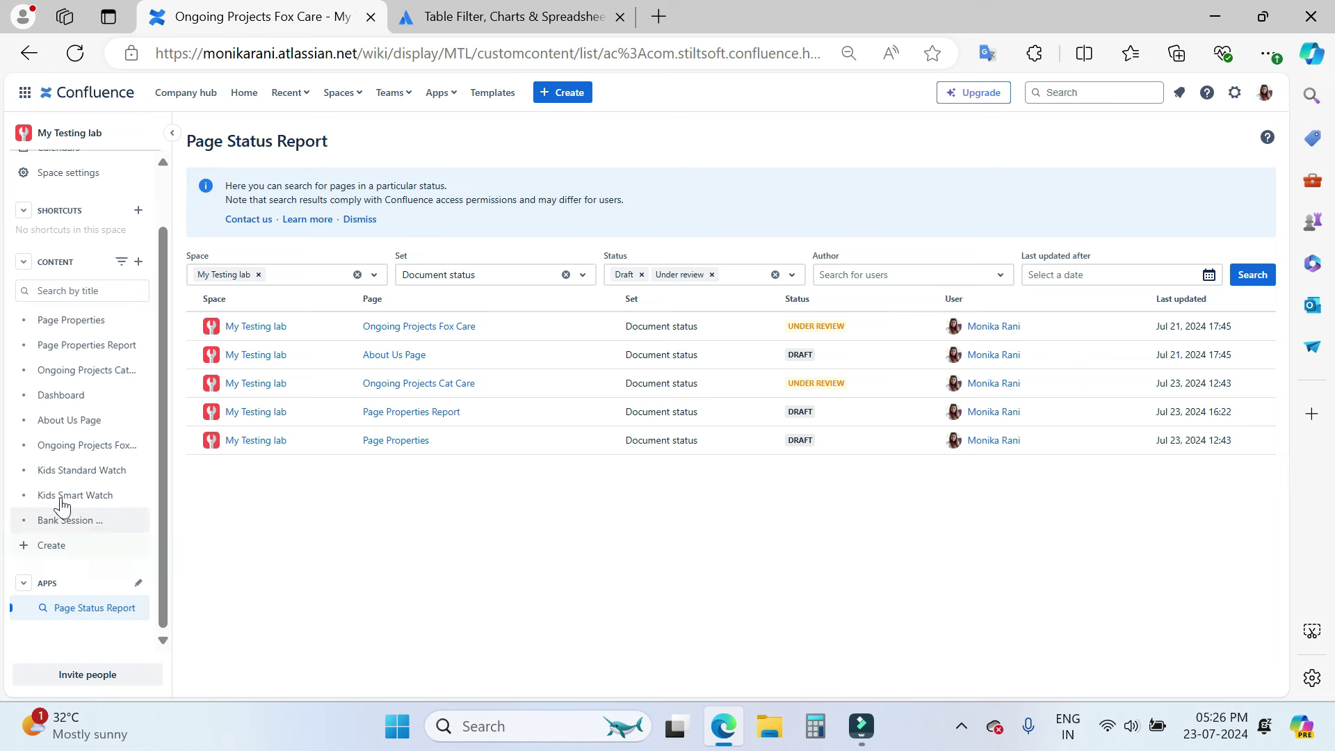
Step: Open the Dashboard page of the space for editing
mouse_move(178, 420)
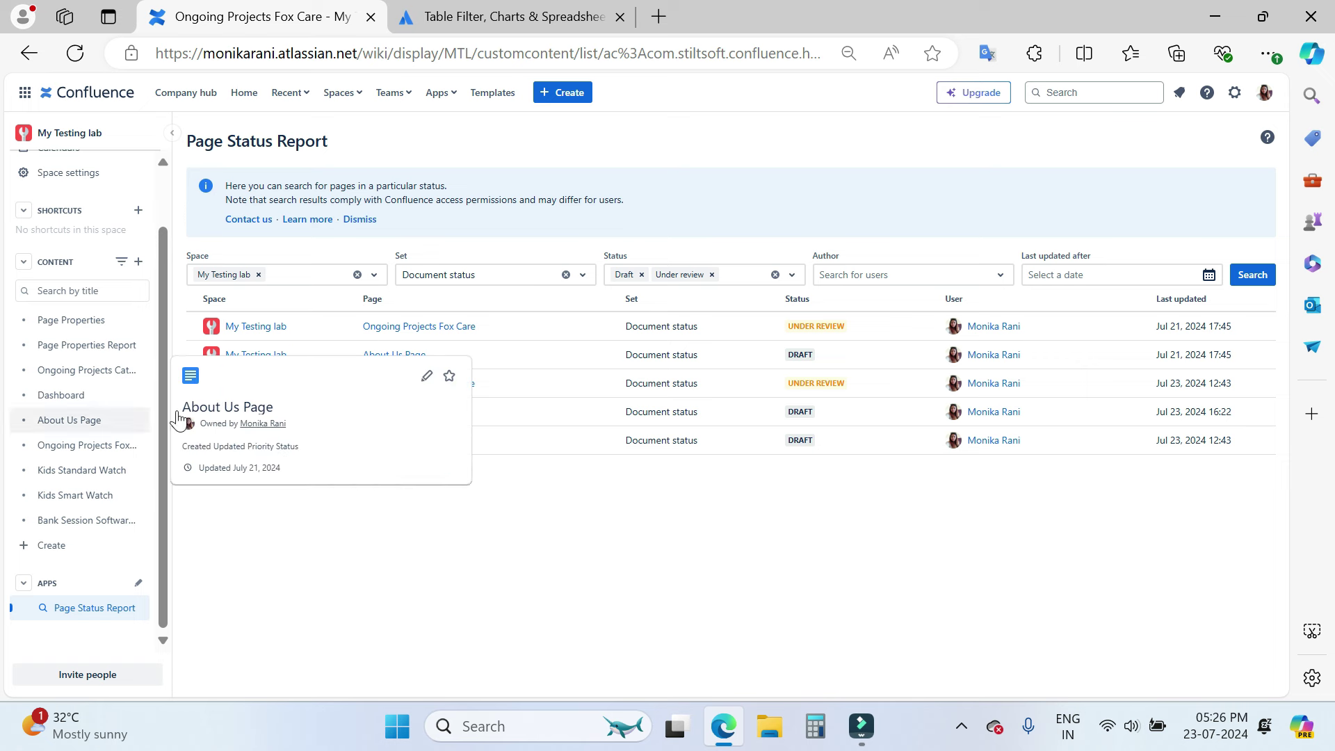
click(60, 395)
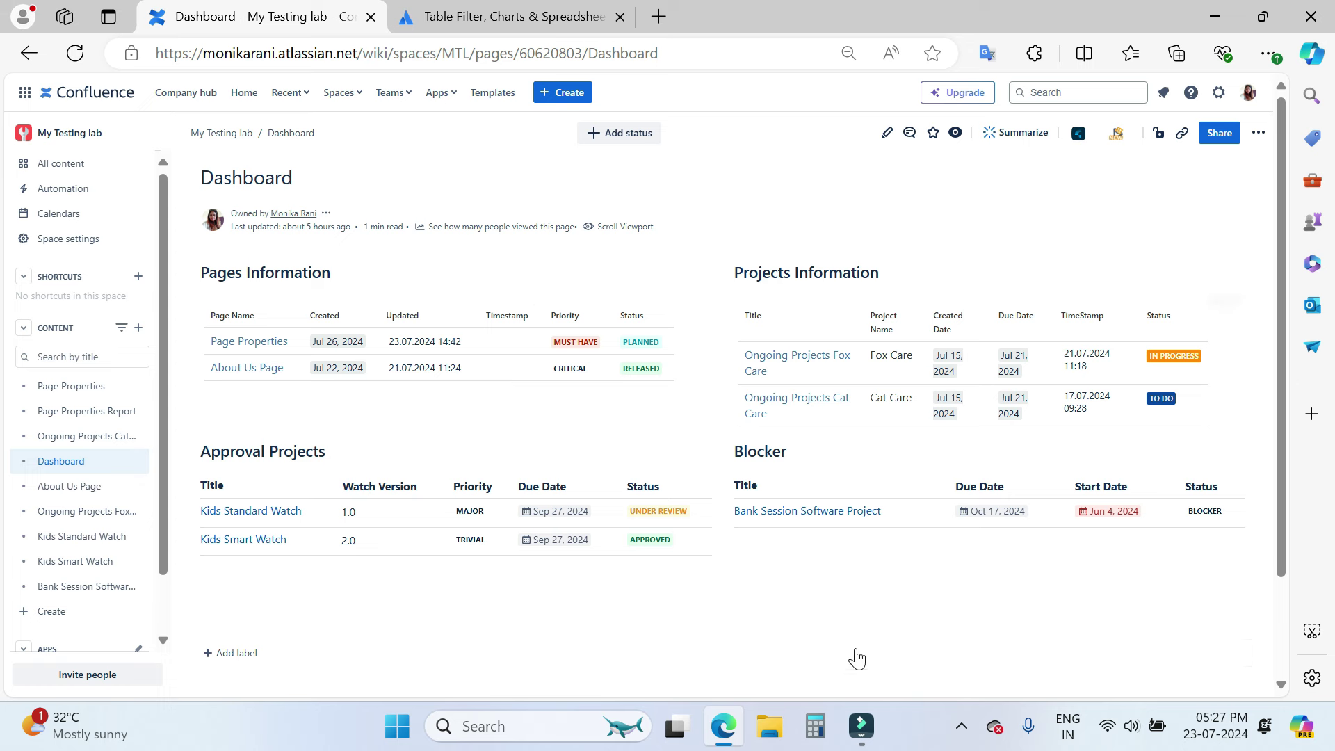
click(887, 132)
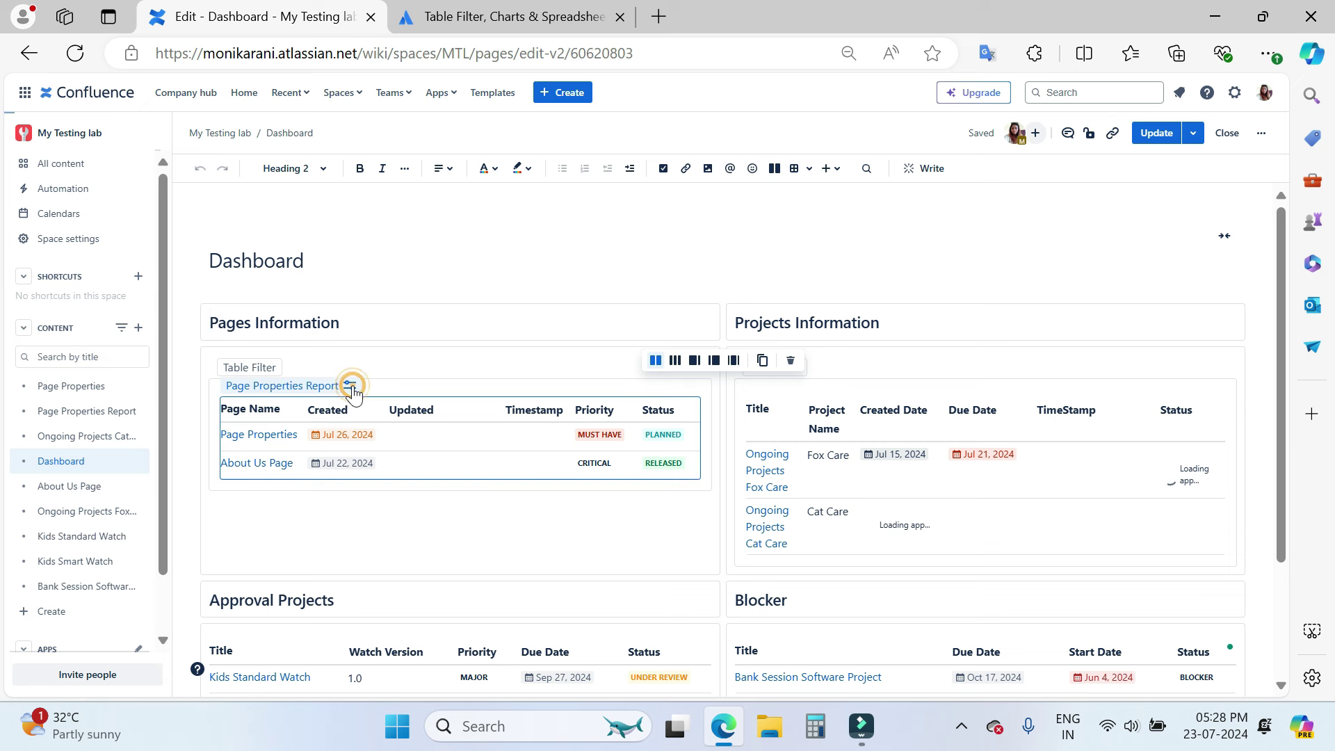
Step: Review the label, space and preview settings of the Pages Information Page Properties Report macro, cancel, and look over the other dashboard tables
click(352, 393)
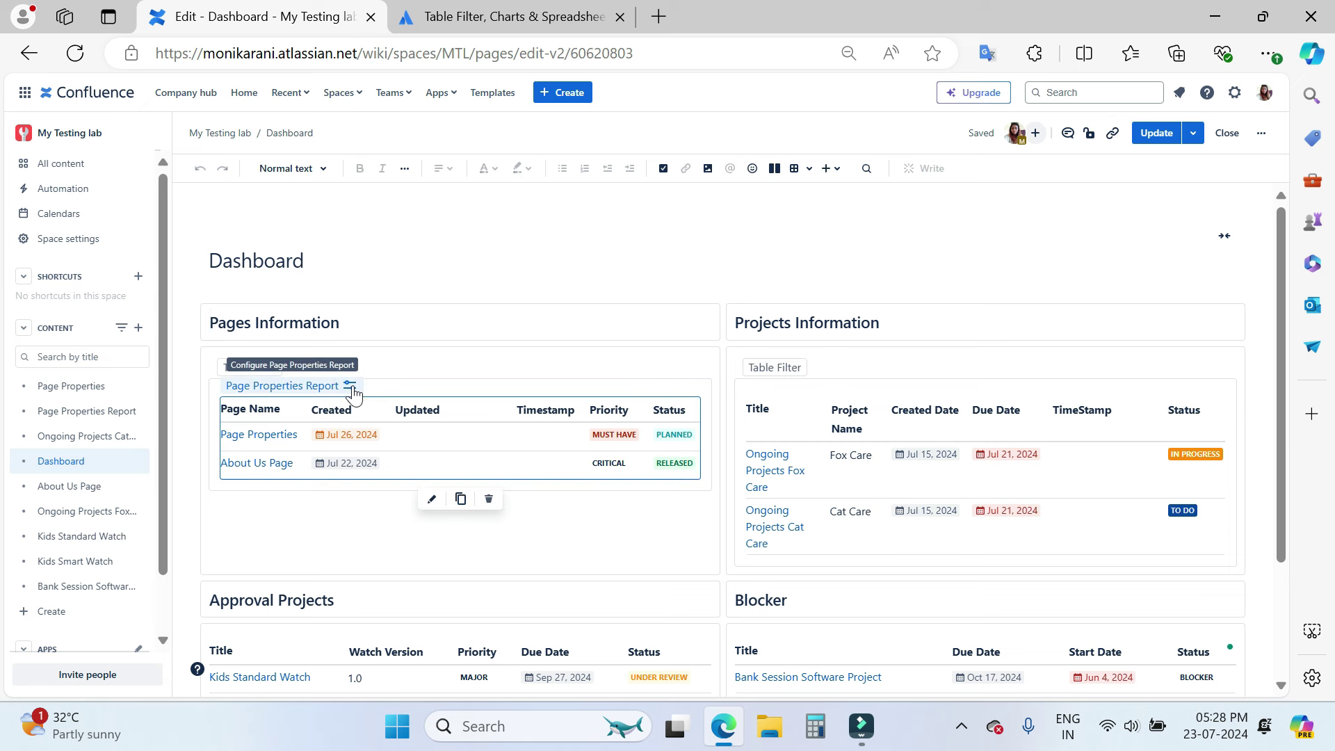
click(431, 500)
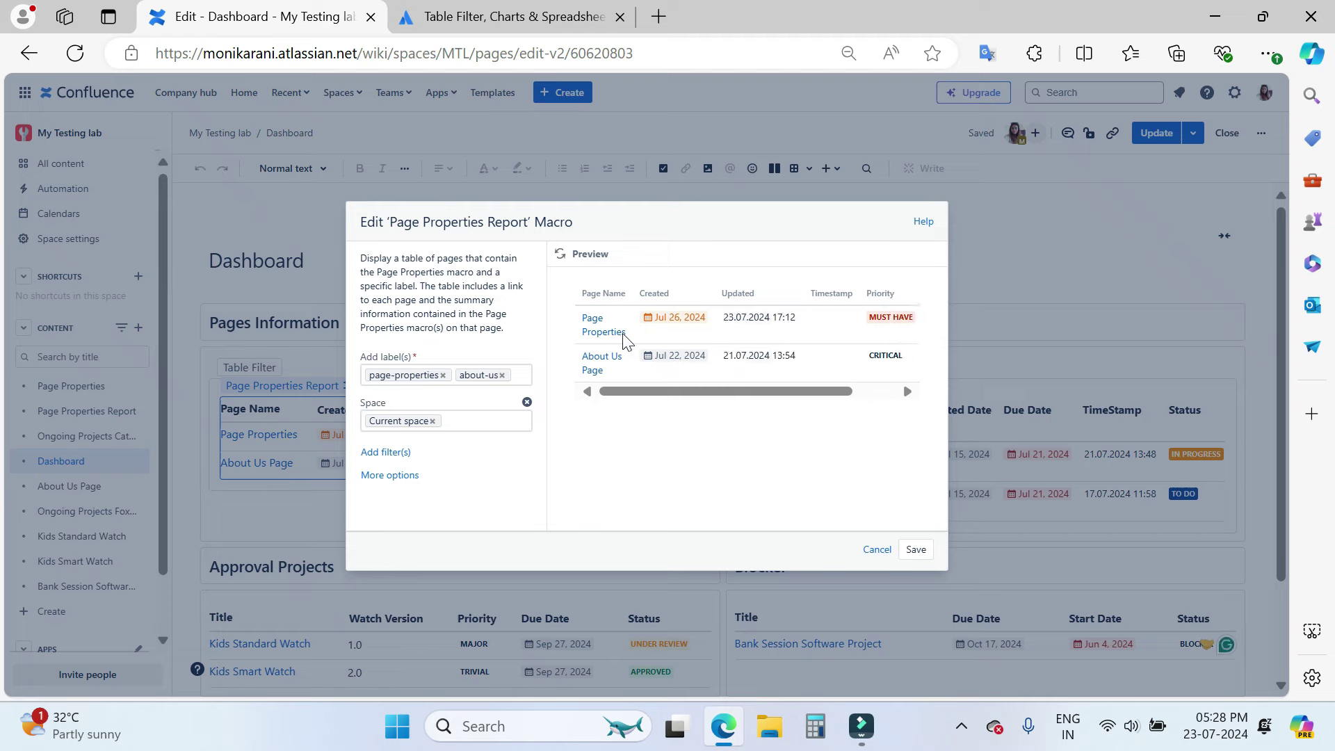
mouse_move(710, 394)
mouse_down()
mouse_move(879, 395)
mouse_move(709, 395)
mouse_up()
click(877, 550)
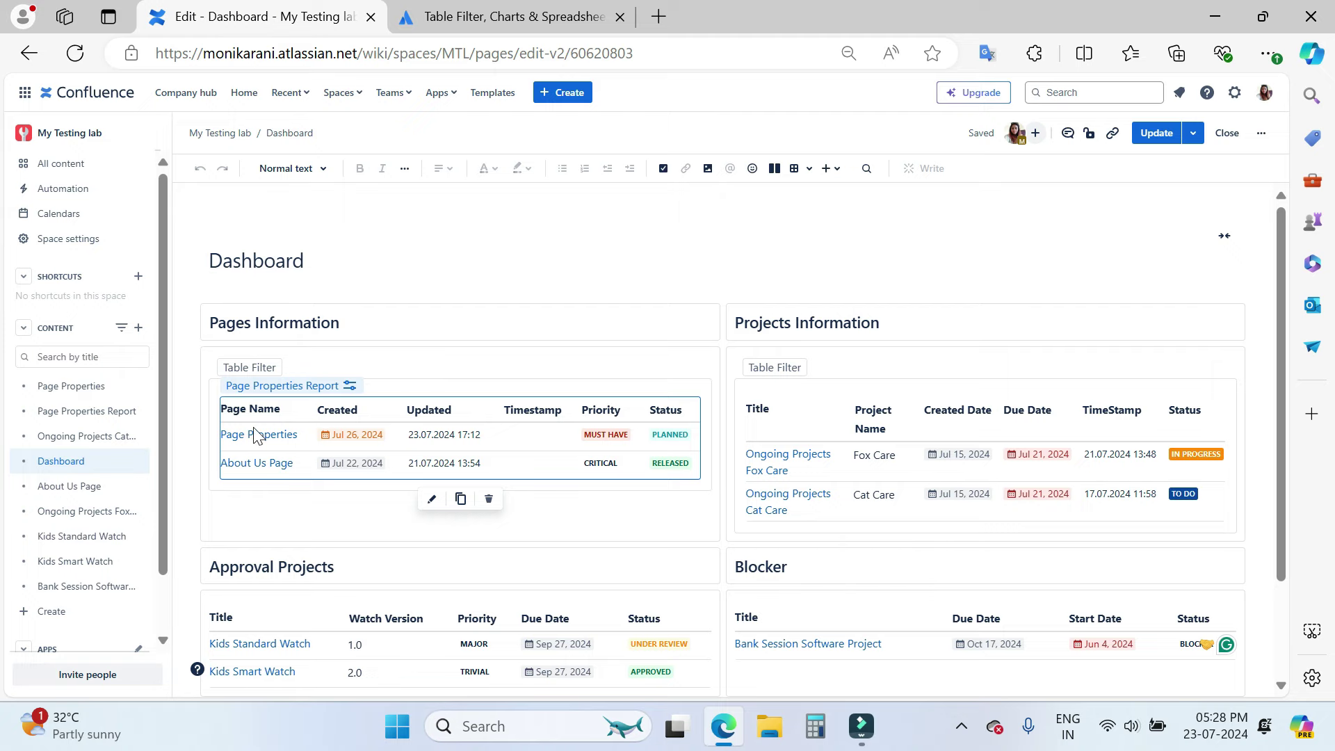
scroll(744, 438, down, 1)
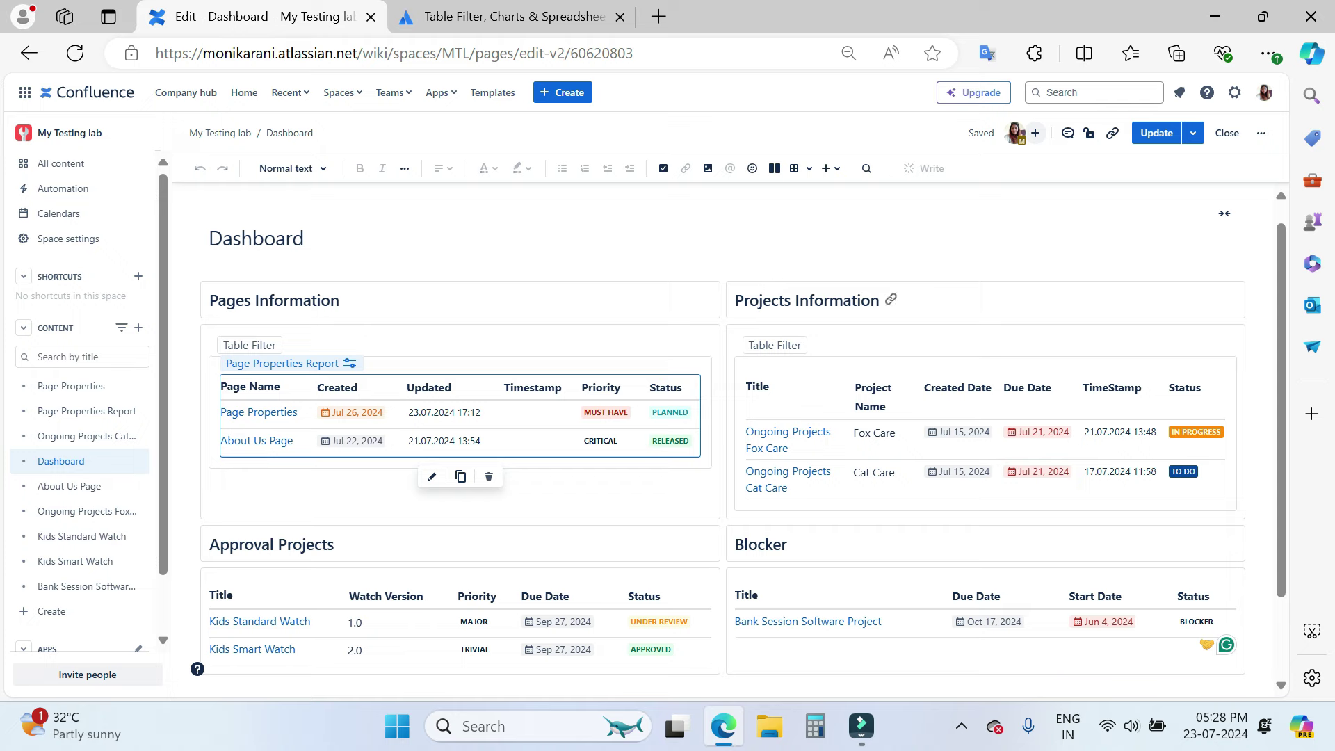
Step: Look over the Projects Information table and the rest of the dashboard, and close the editor without updating the page
drag(744, 300, 809, 300)
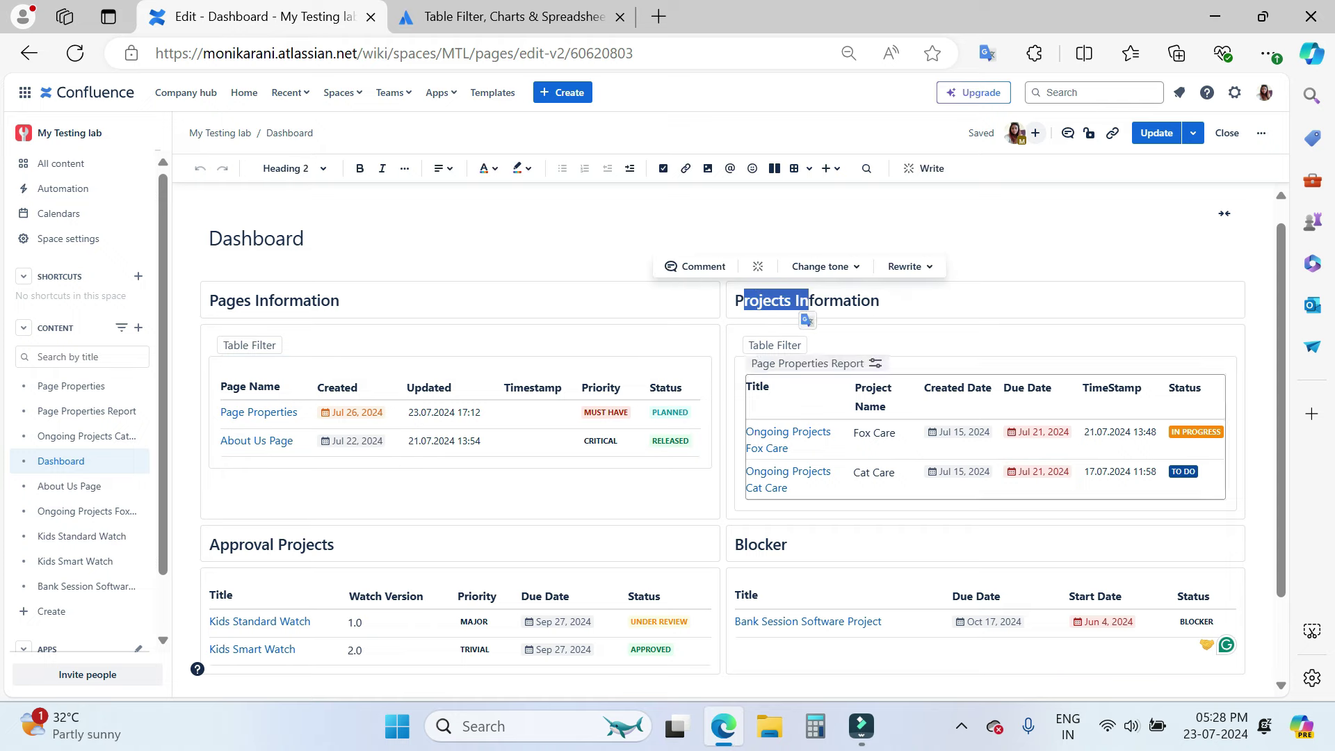
click(801, 440)
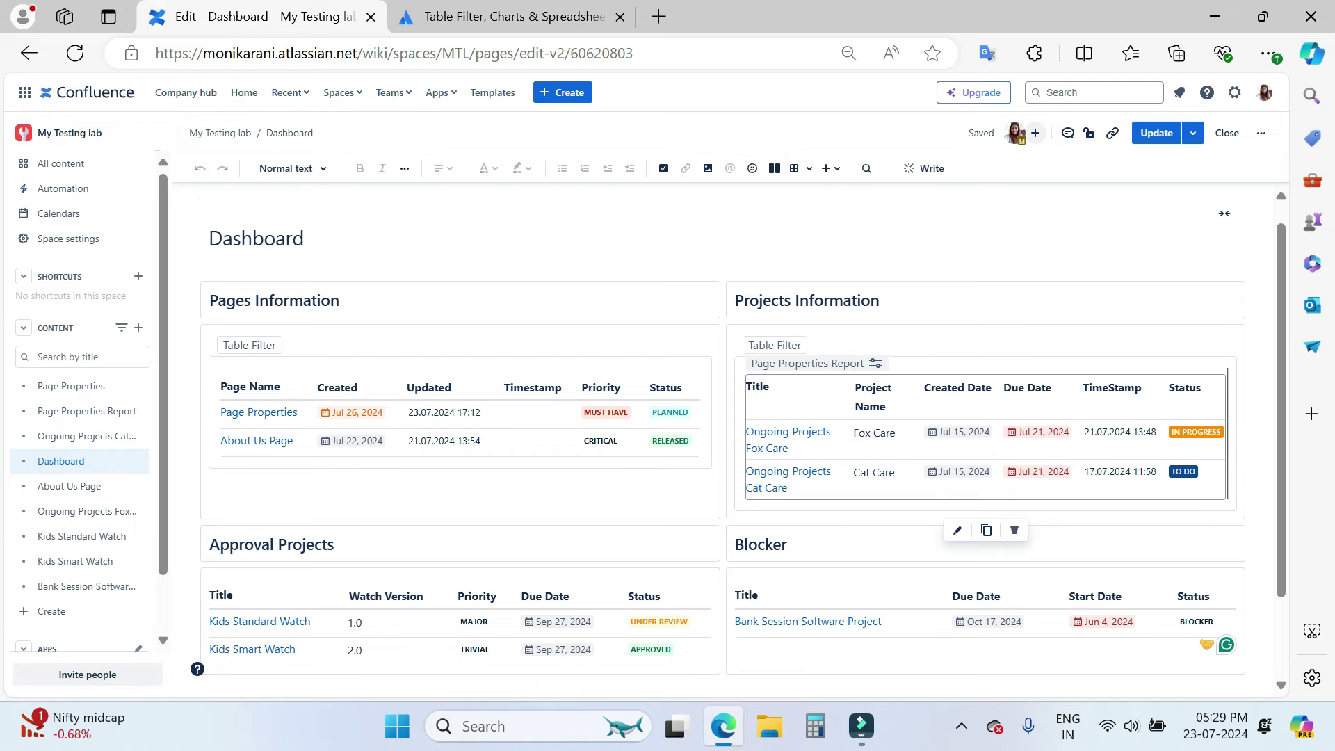
scroll(635, 532, down, 2)
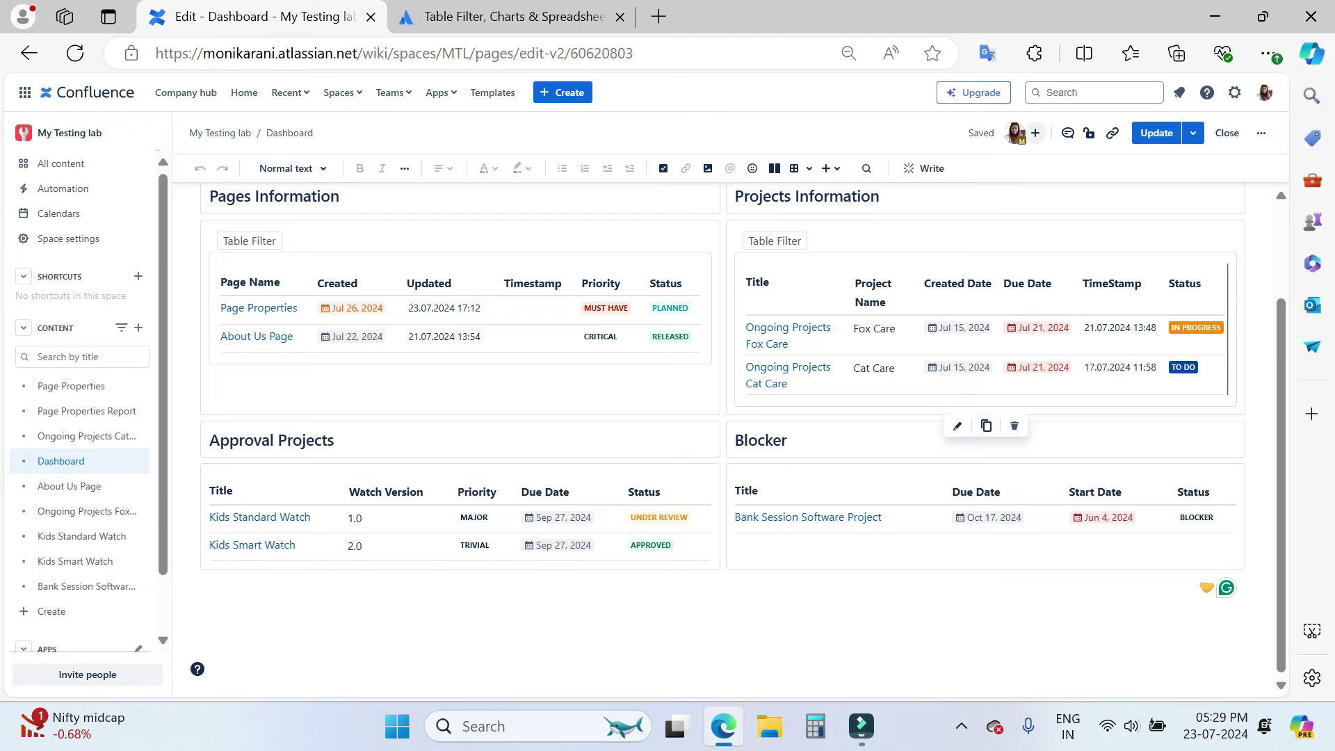
scroll(1129, 253, up, 2)
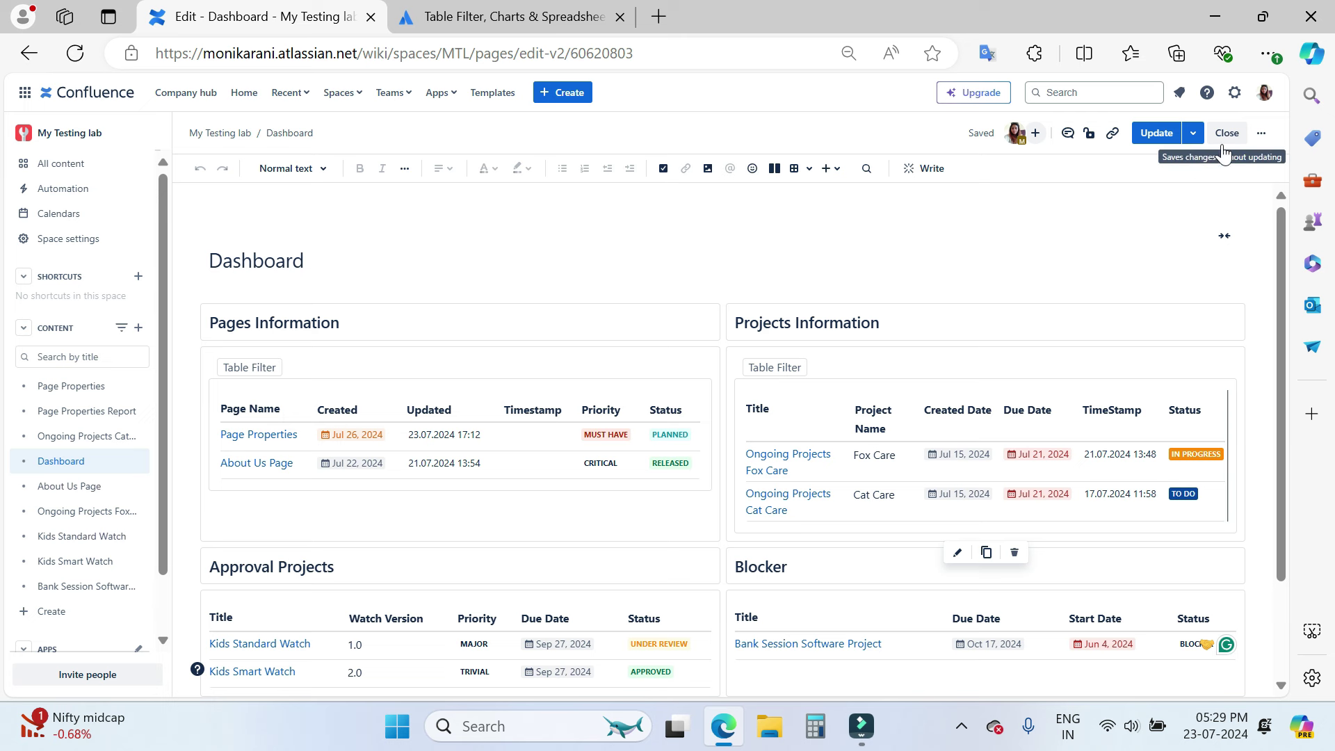
click(1227, 135)
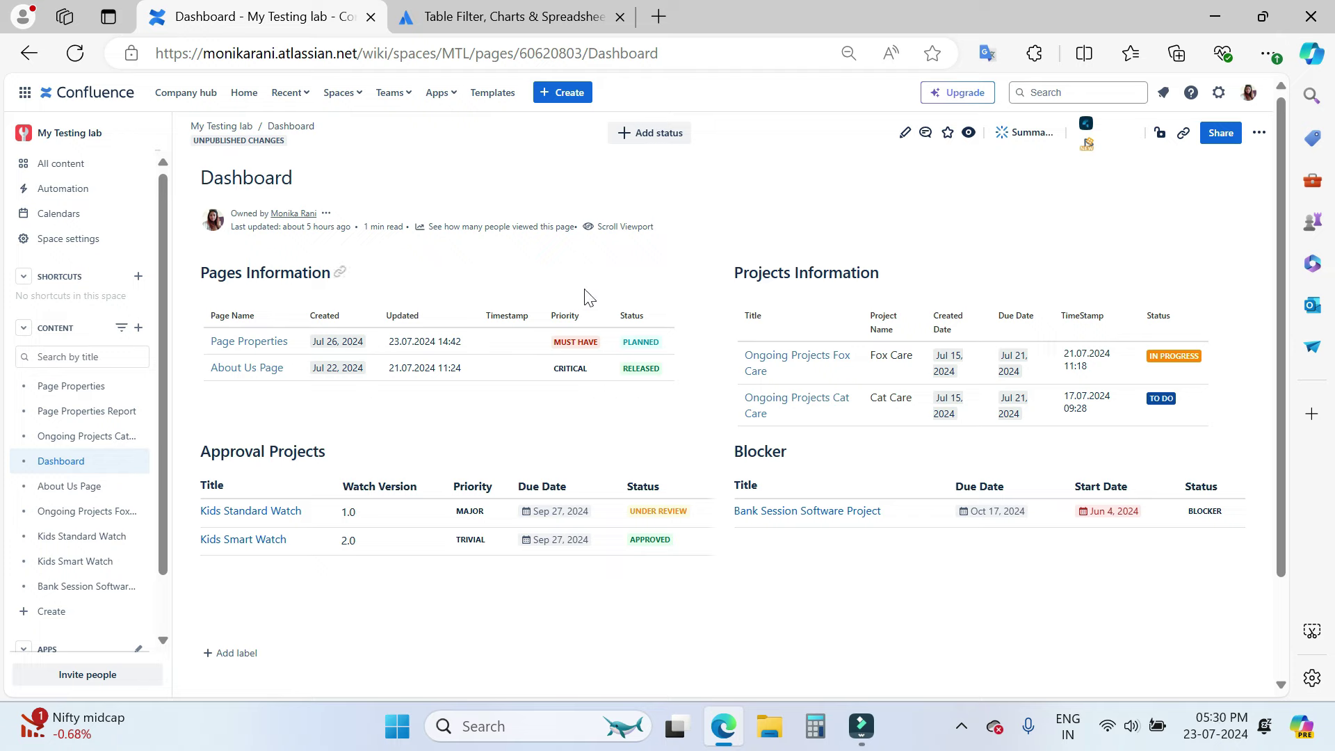
mouse_move(568, 317)
mouse_move(1099, 326)
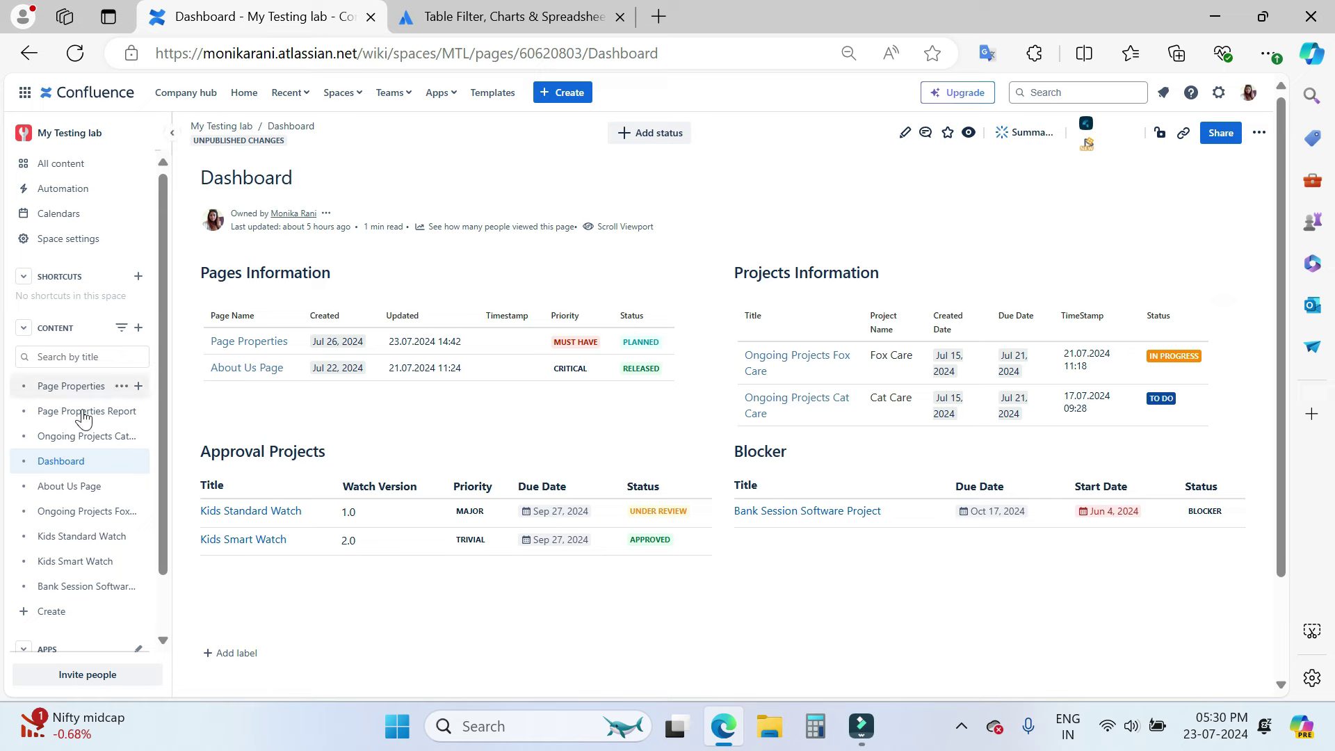
mouse_move(55, 394)
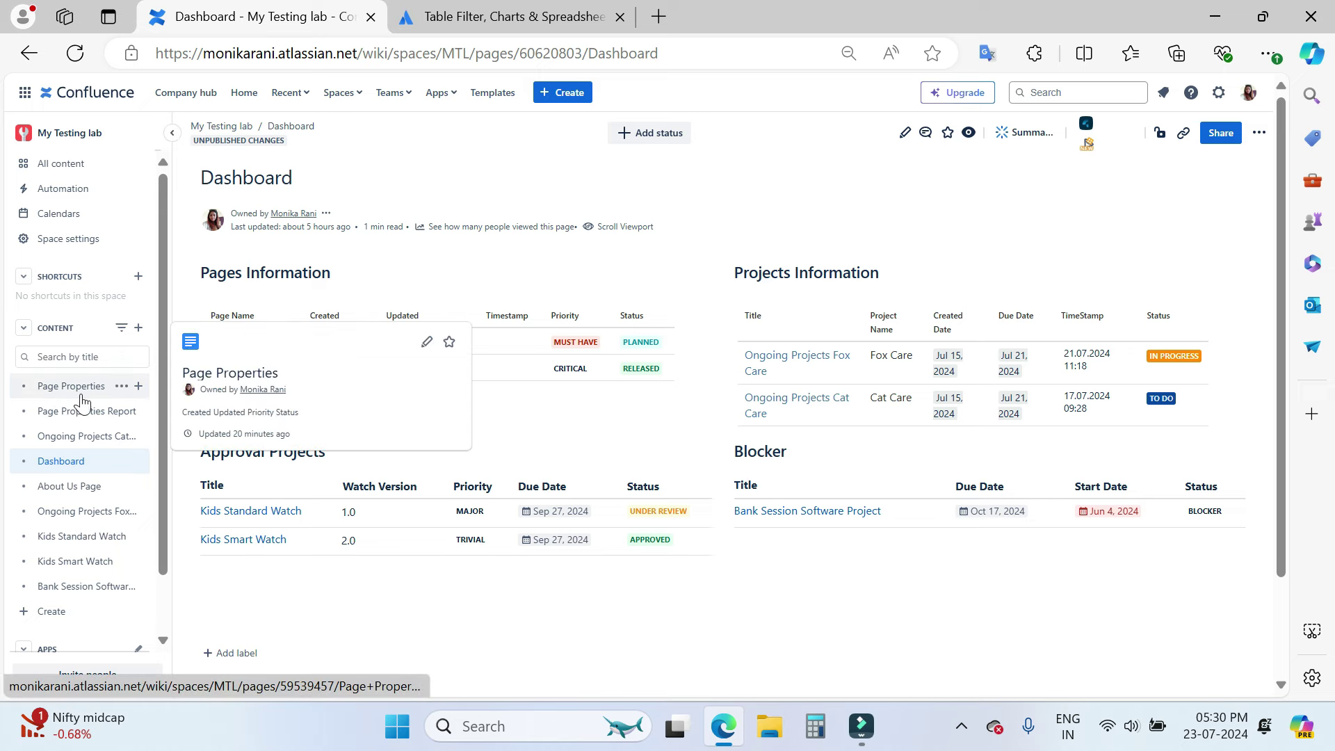